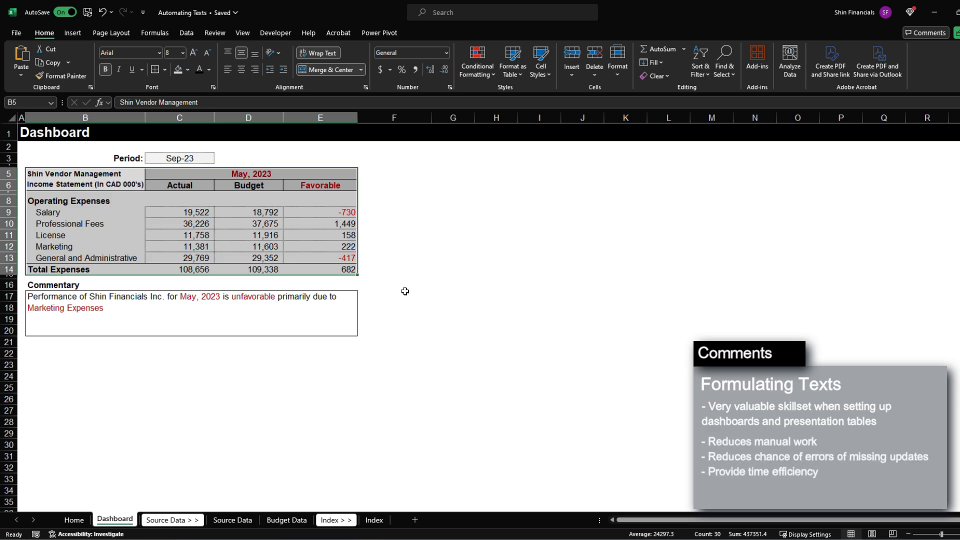
Examine the Dashboard texts that need automating: the month header, the variance header in E6 and the Commentary box.
click(186, 177)
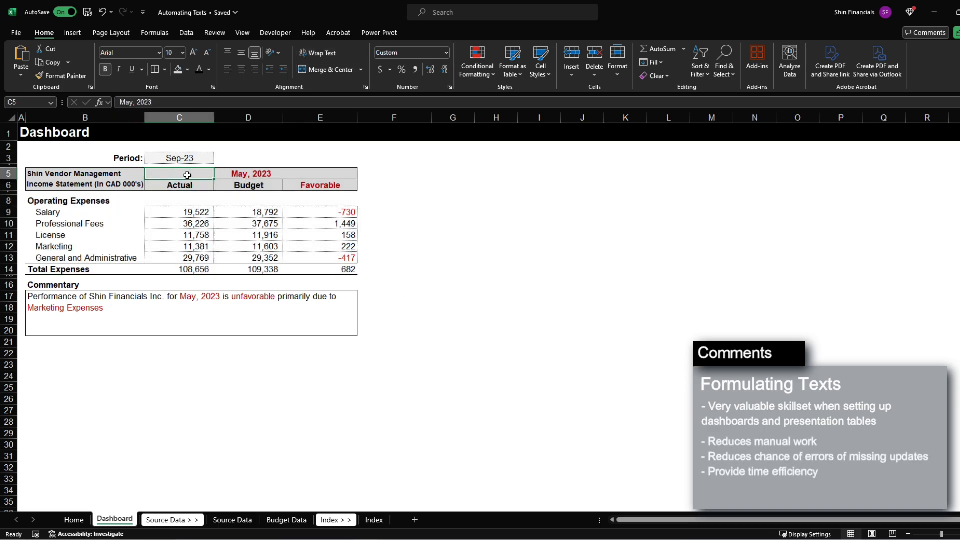
click(321, 185)
click(90, 303)
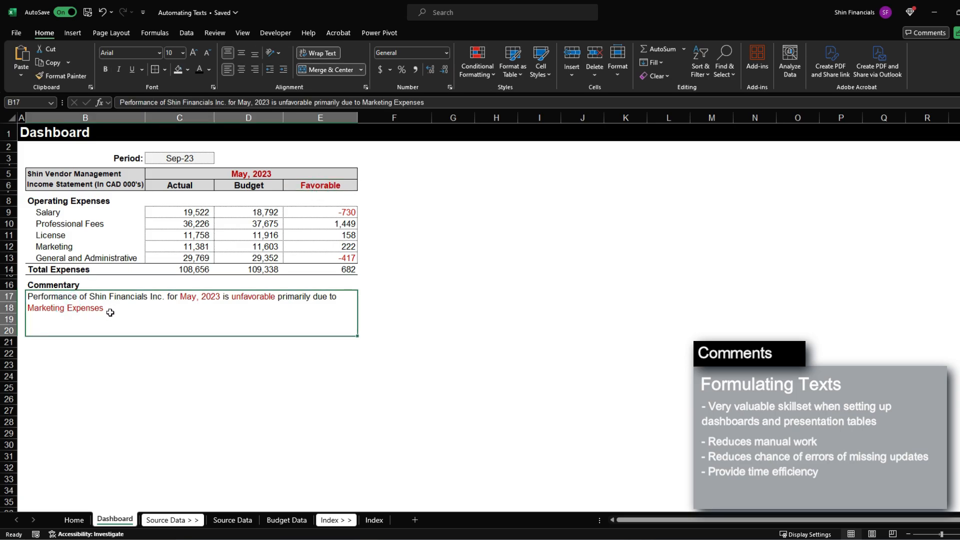
click(106, 281)
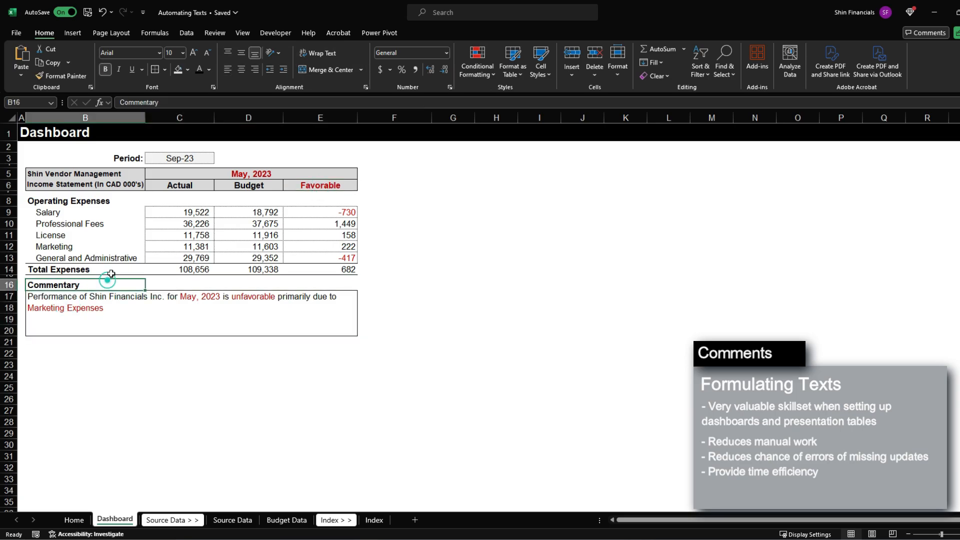
click(202, 176)
click(320, 185)
click(121, 315)
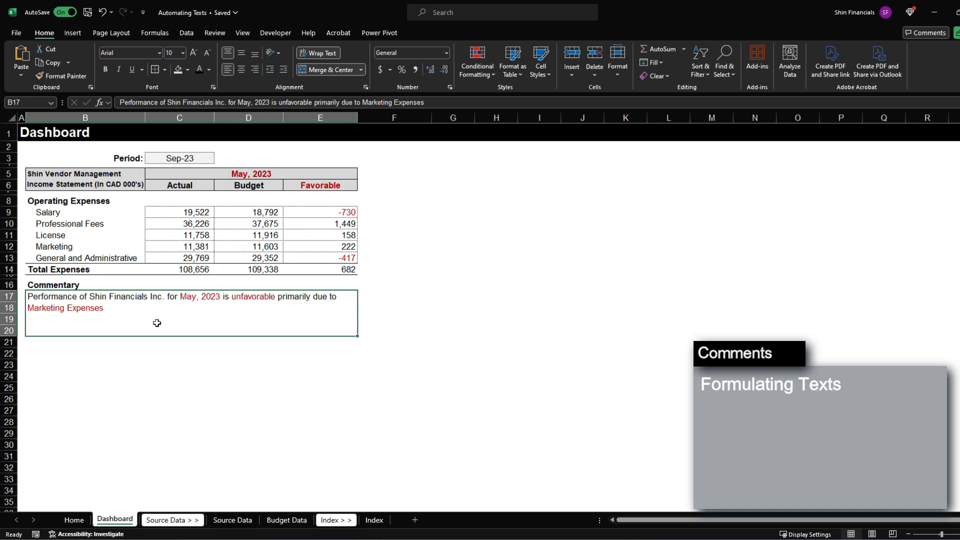
click(80, 179)
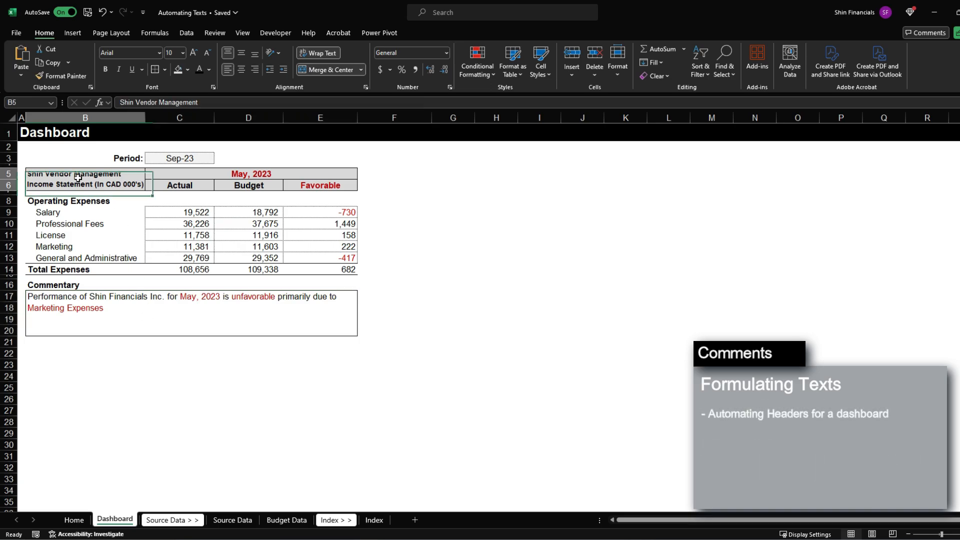
click(188, 174)
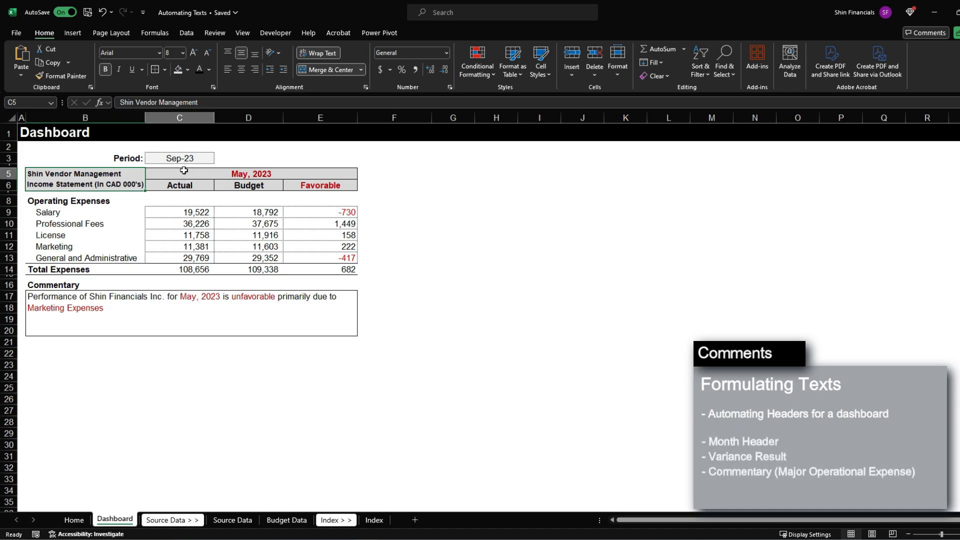
click(334, 184)
click(238, 306)
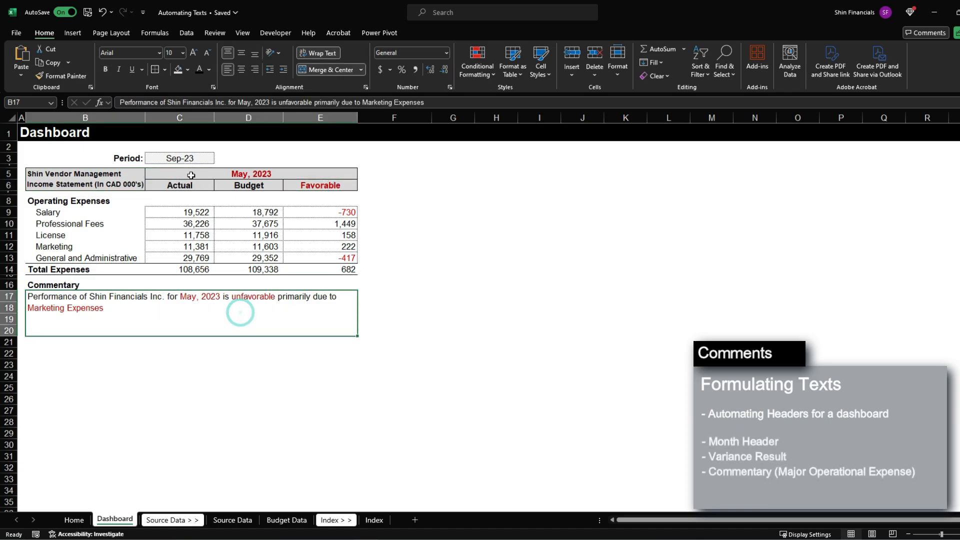
click(188, 174)
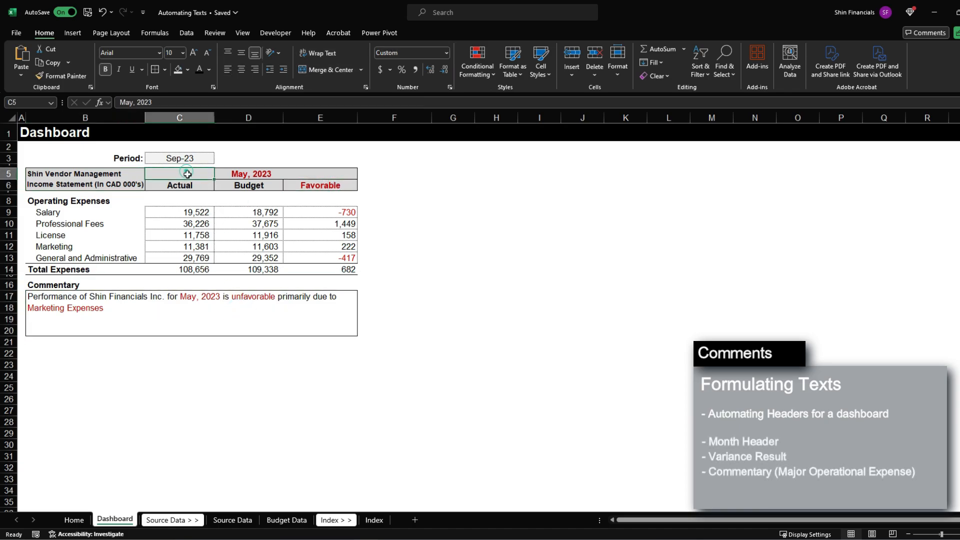
click(321, 186)
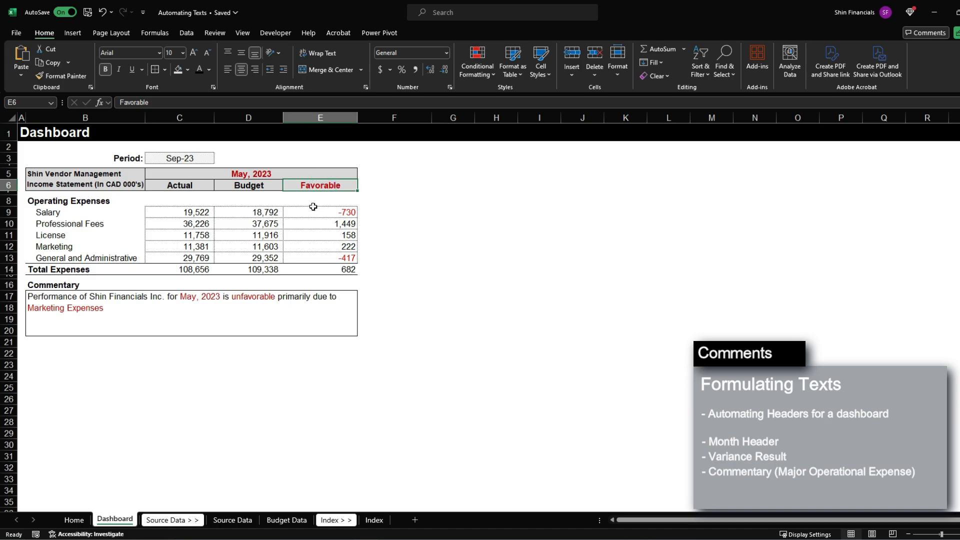
click(249, 321)
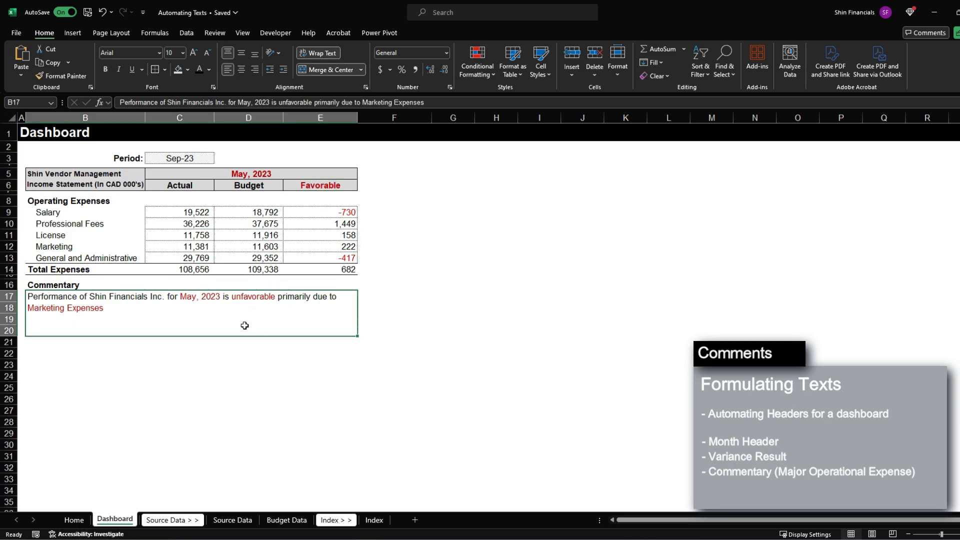
Read the instructions on the Home sheet for the month, variance header and commentary sections.
click(74, 520)
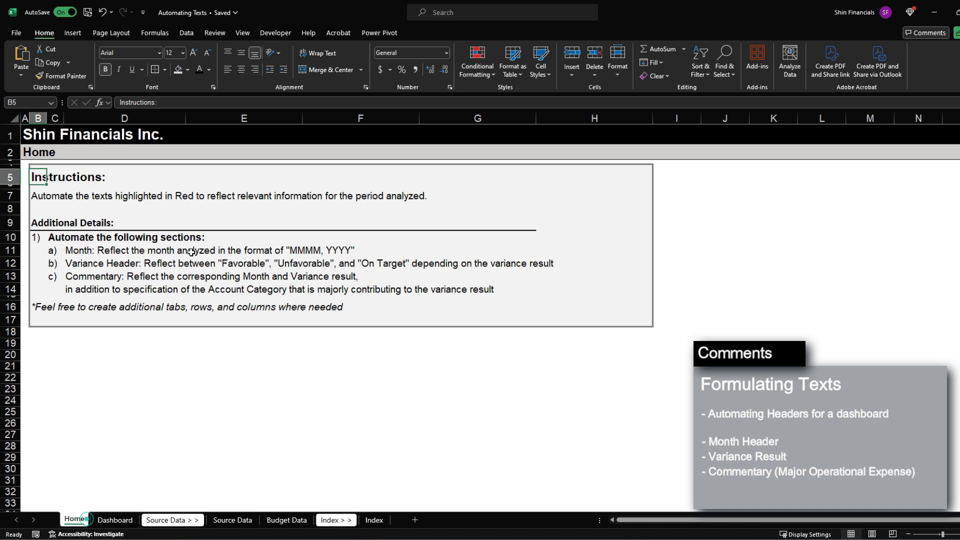
click(78, 251)
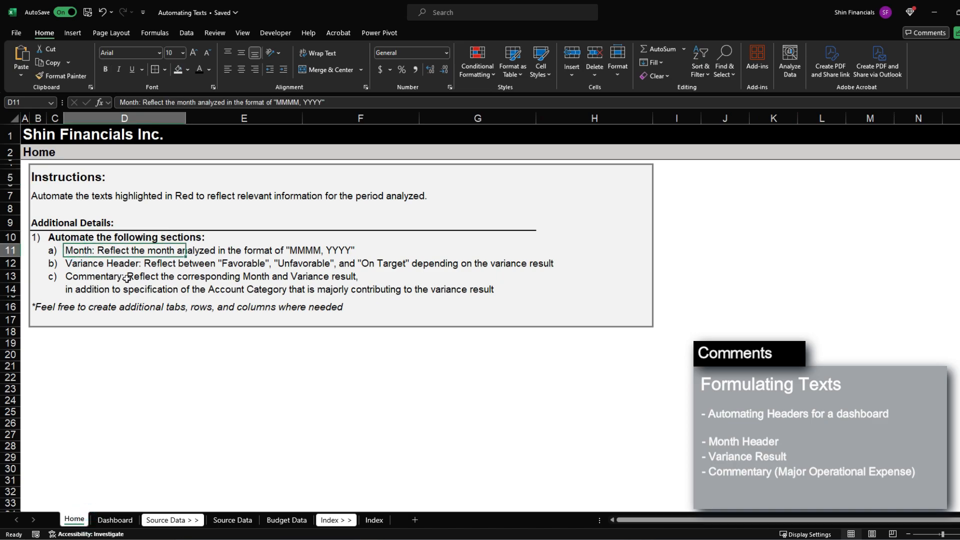
click(321, 247)
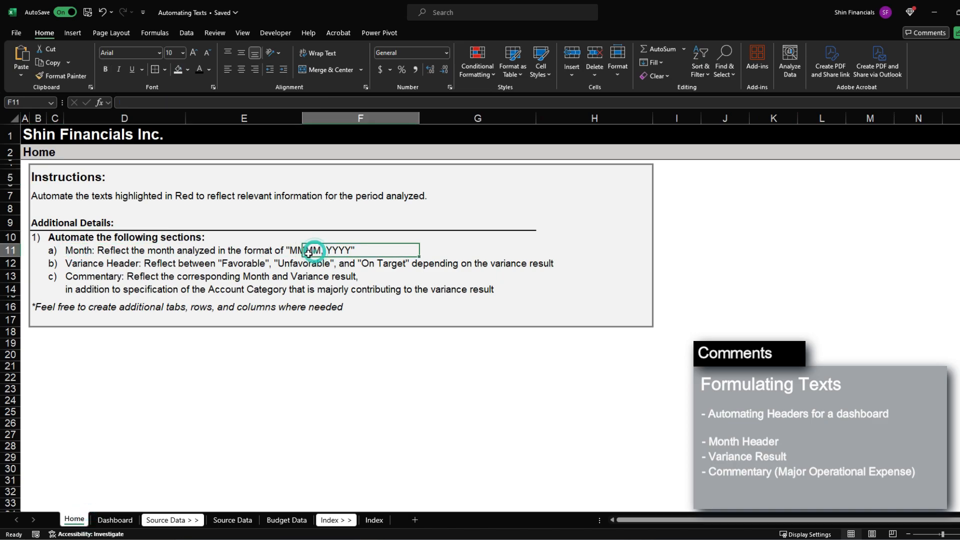
click(82, 267)
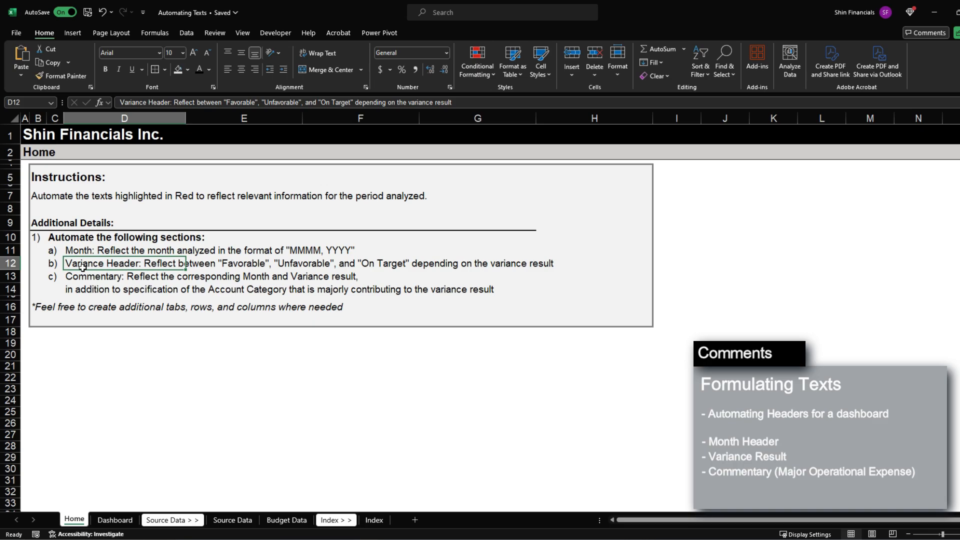
click(82, 279)
Compare the Dashboard's expense categories, individual variances and total variance with the month header, variance header and commentary.
click(115, 520)
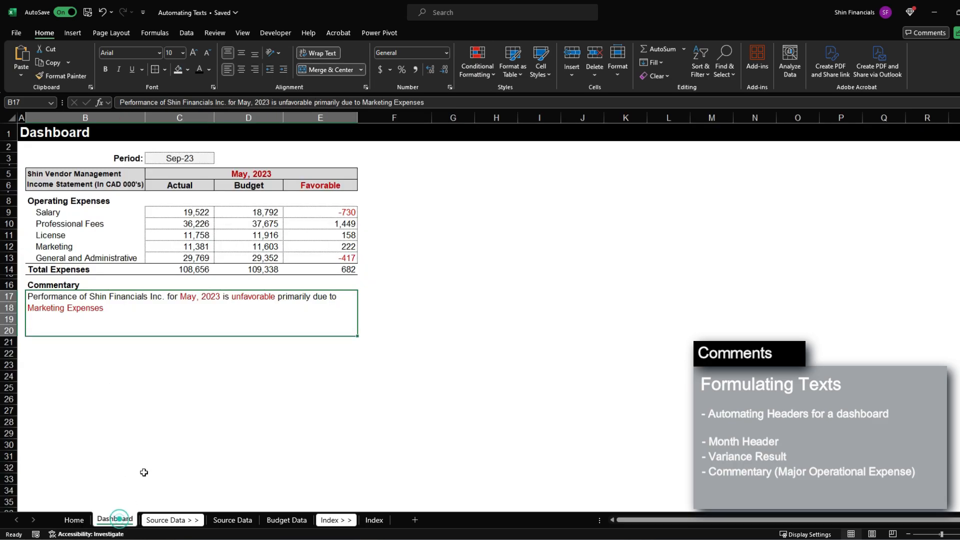
click(126, 320)
click(56, 211)
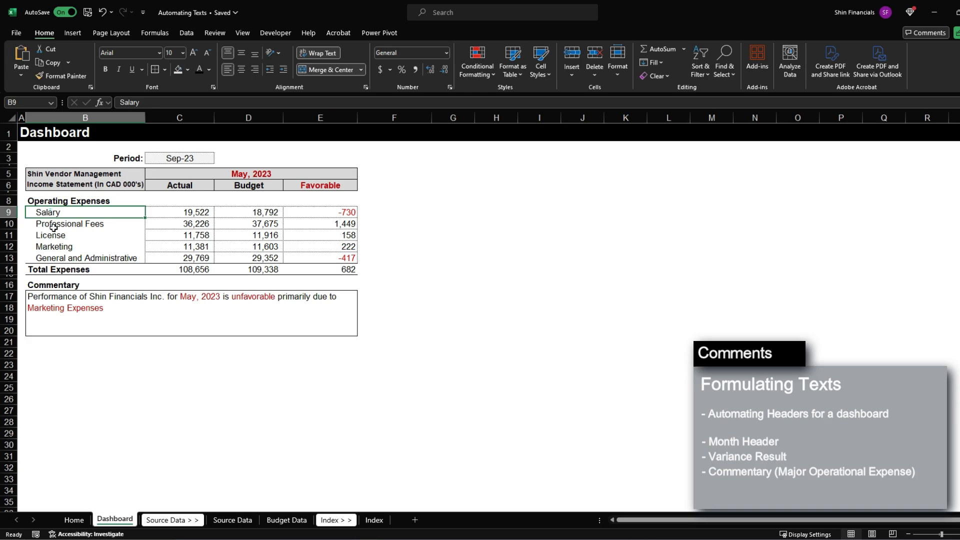
shift+click(61, 258)
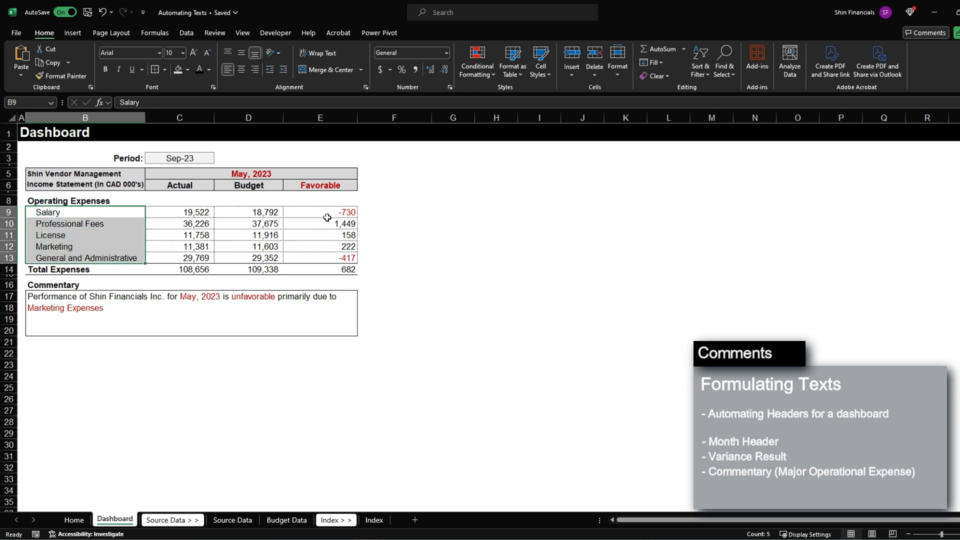
drag(325, 216, 331, 259)
ctrl+click(331, 273)
click(331, 272)
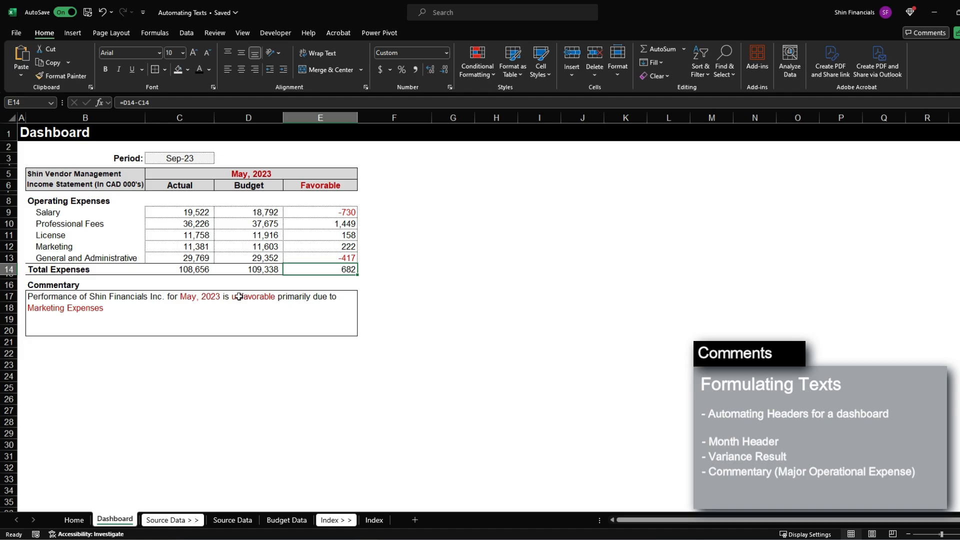
click(171, 177)
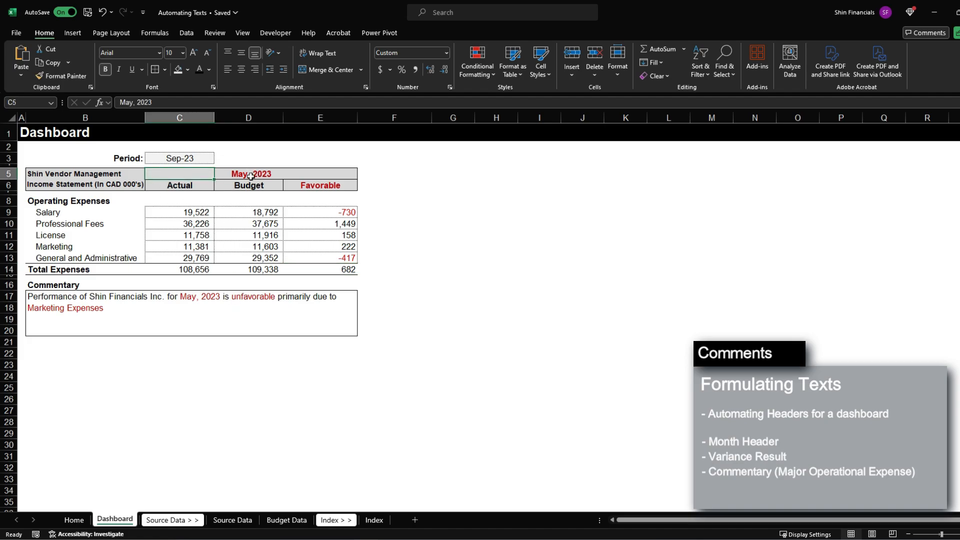
click(349, 185)
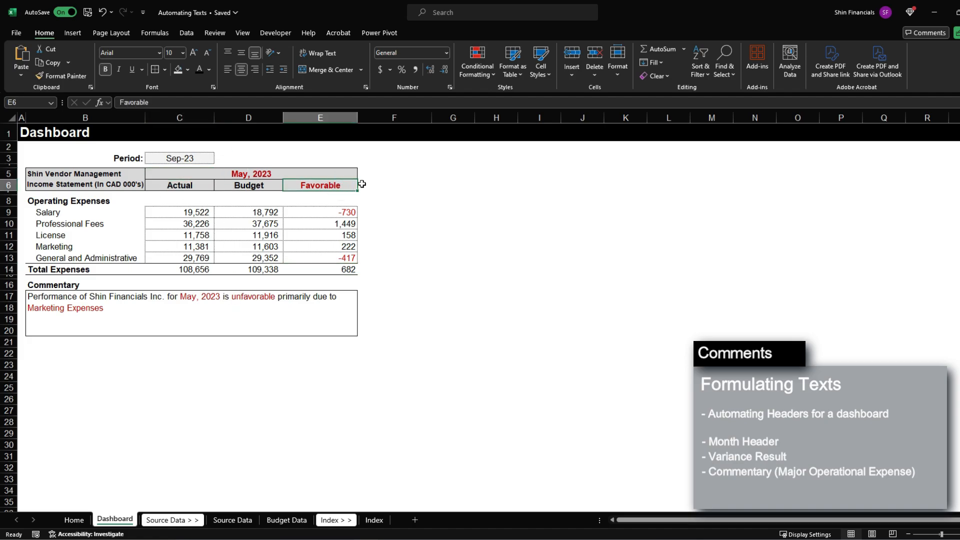
click(133, 312)
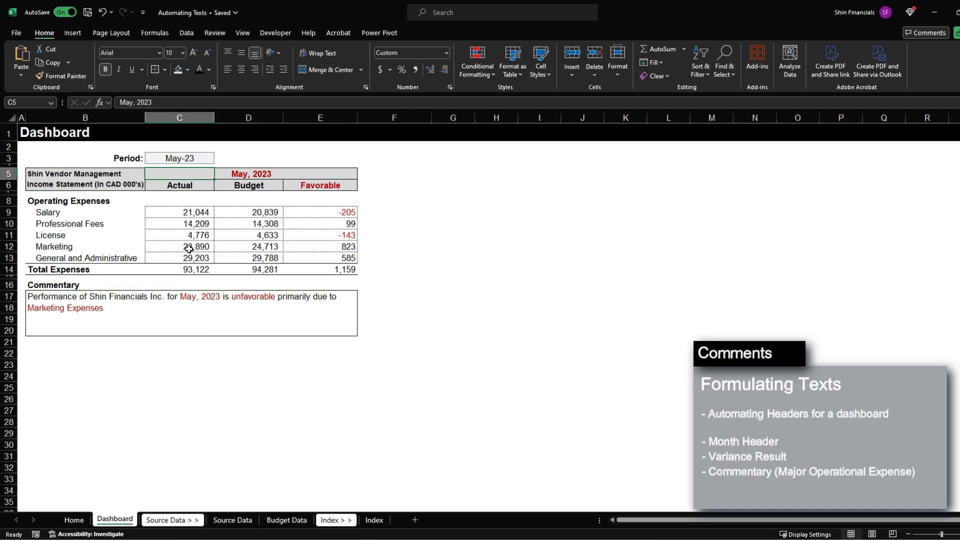
Examine the May-23 income statement, checking the Marketing variance and the Total Expenses actual, budget and variance against the variance header.
drag(88, 173, 330, 269)
click(314, 244)
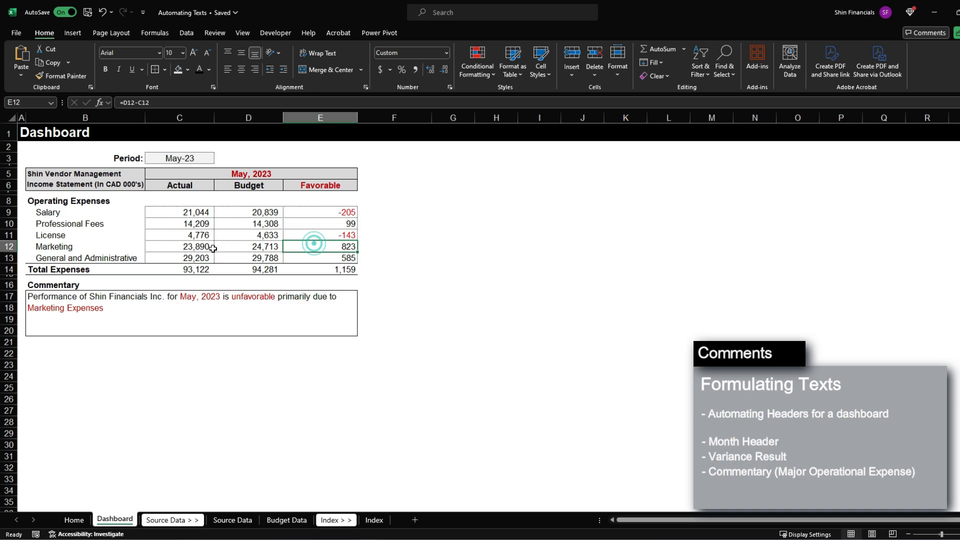
click(186, 172)
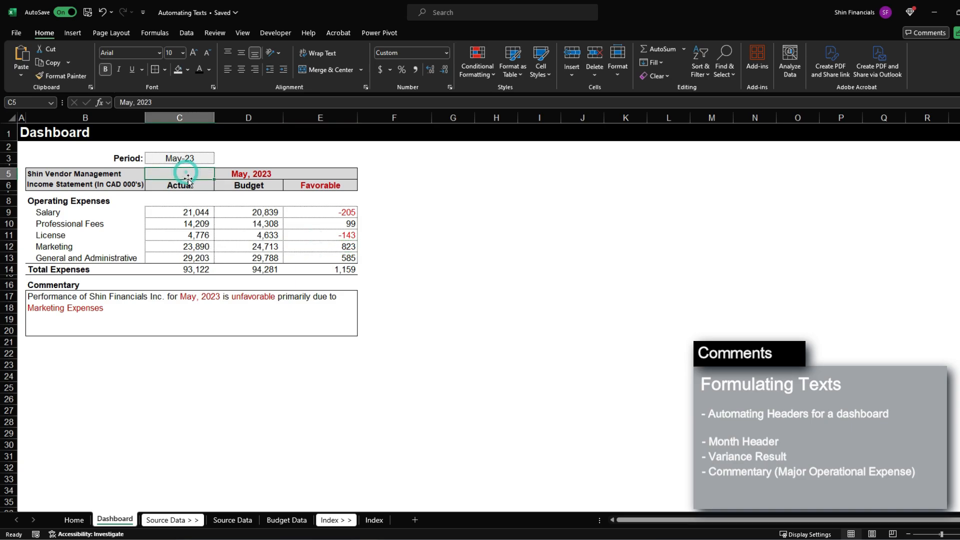
click(324, 188)
click(344, 270)
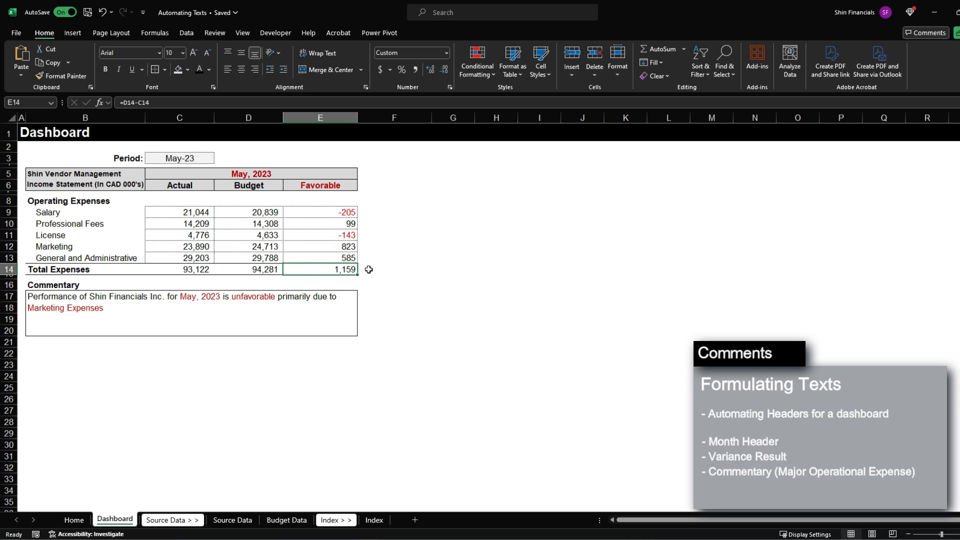
click(197, 272)
click(257, 271)
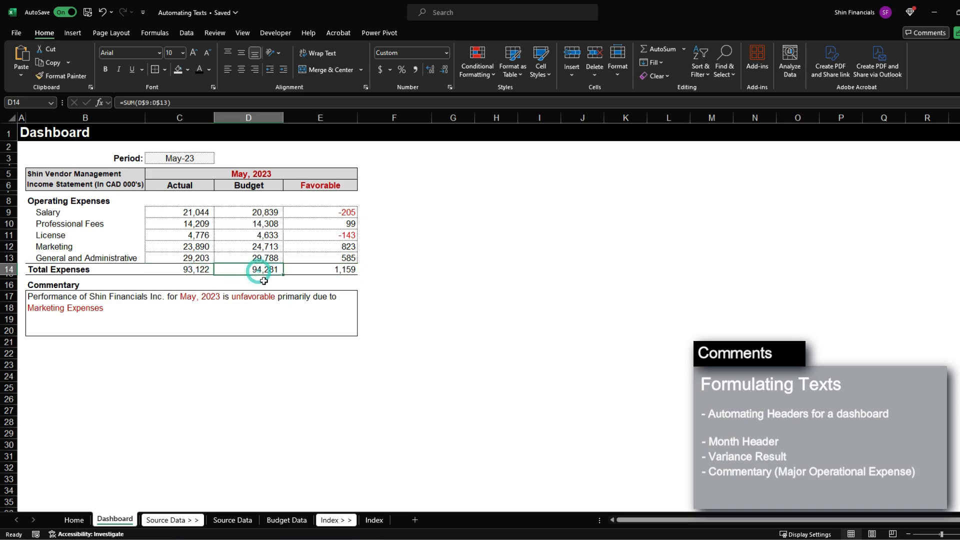
click(347, 270)
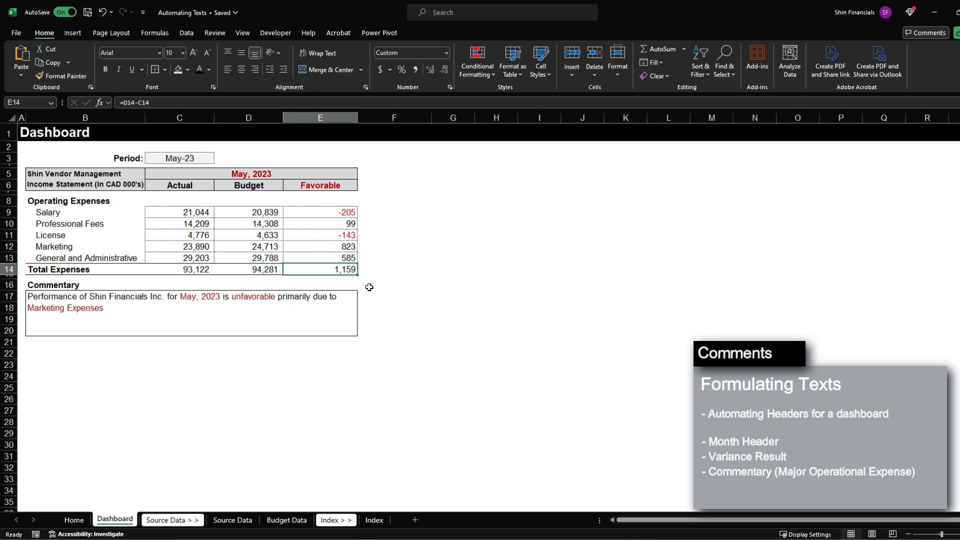
click(345, 187)
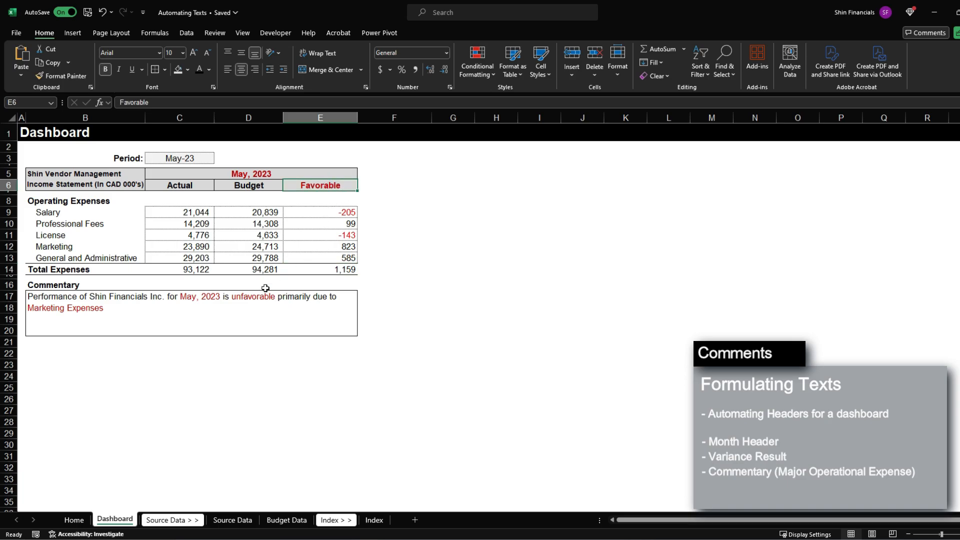
Change the word "unfavorable" to "favorable" in the Commentary text and check it against the Marketing variance.
click(169, 314)
double_click(153, 312)
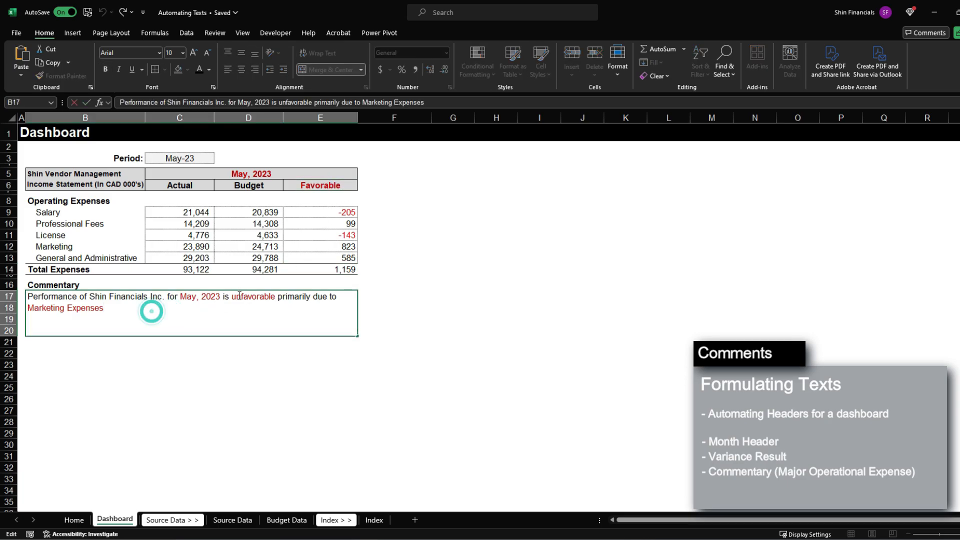
click(240, 296)
key(BackSpace)
key(BackSpace)
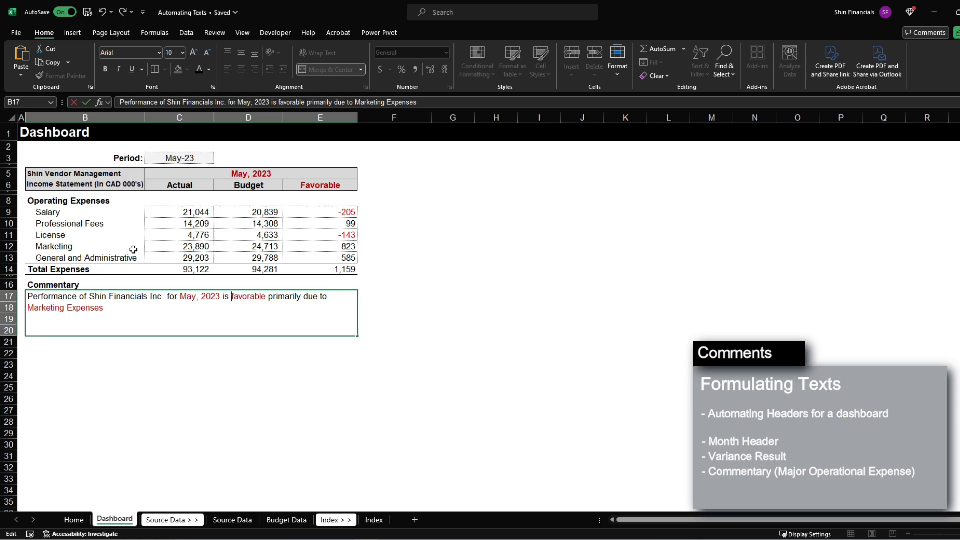
click(178, 364)
click(342, 247)
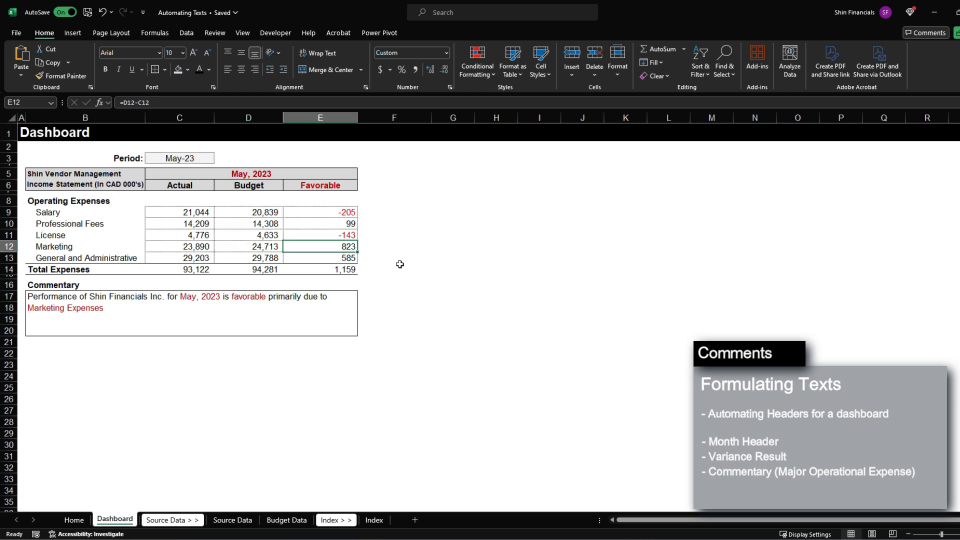
Set the Dashboard period to Jul-23.
click(209, 158)
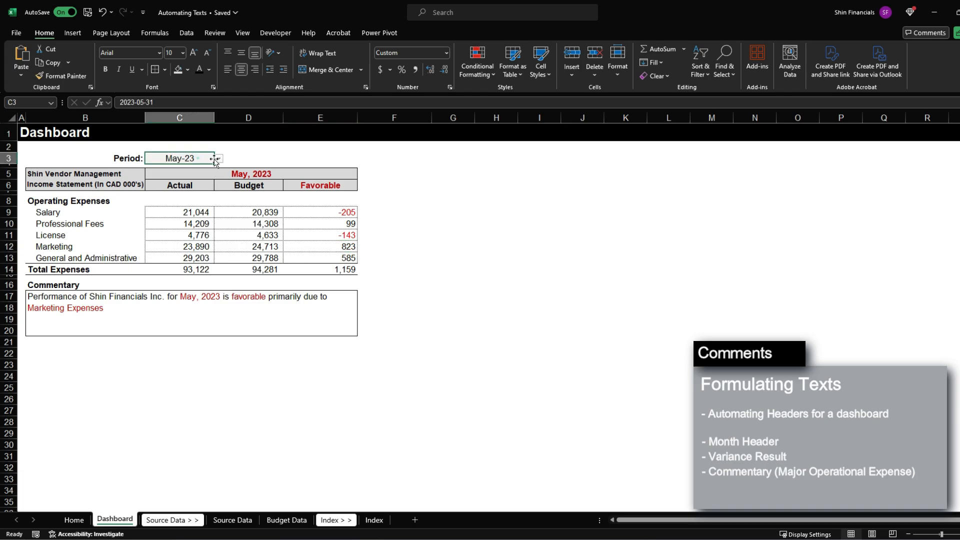
click(218, 158)
click(157, 223)
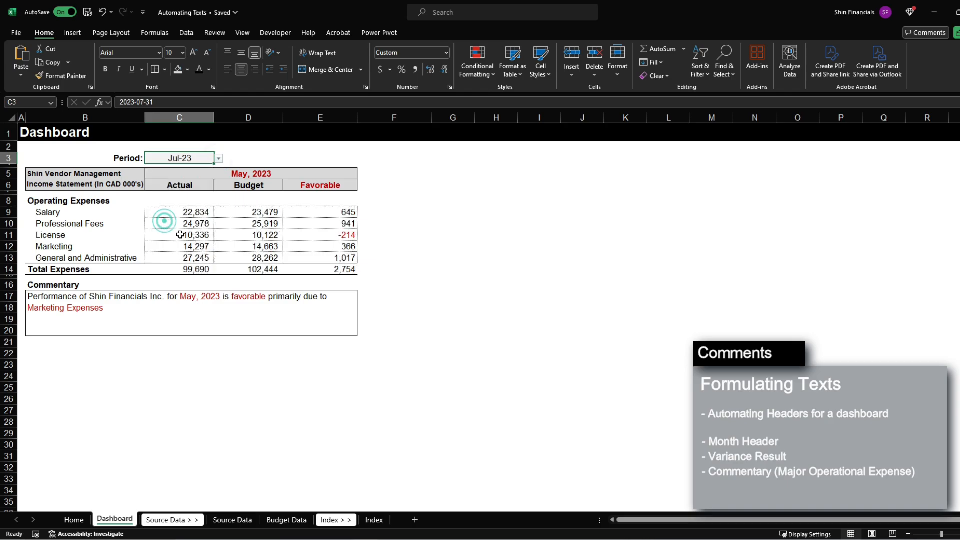
Set the Dashboard period to Jun-23 and check the Total Expenses variance and the month header.
click(220, 159)
click(160, 213)
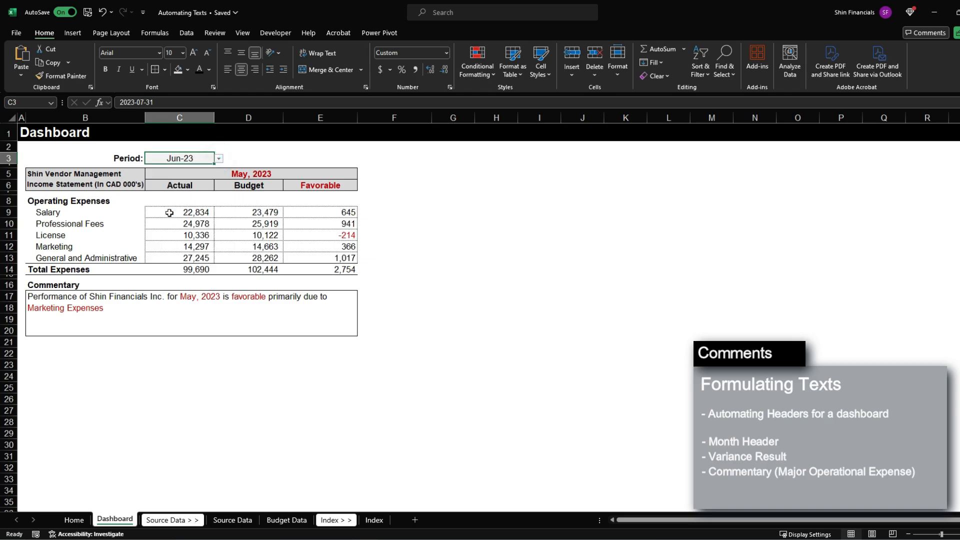
click(213, 249)
click(340, 271)
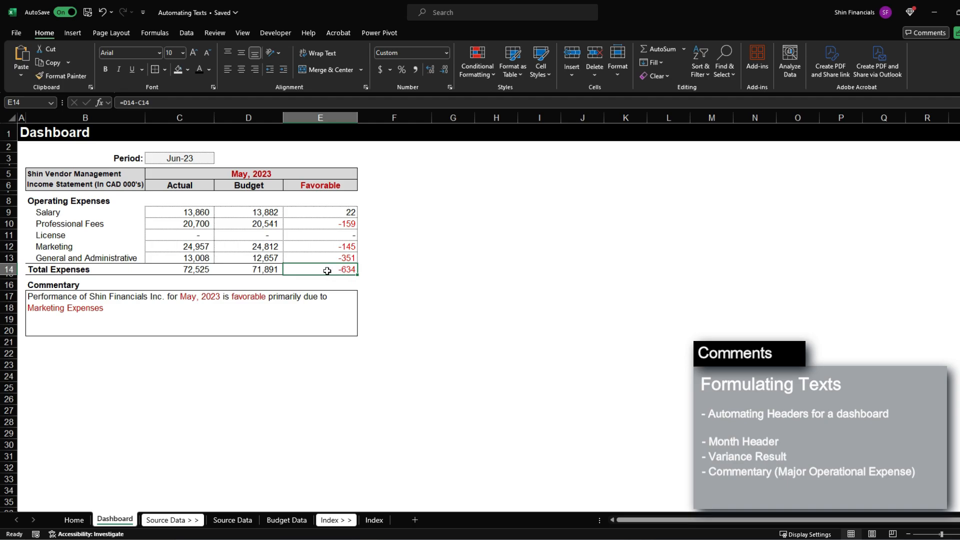
click(193, 172)
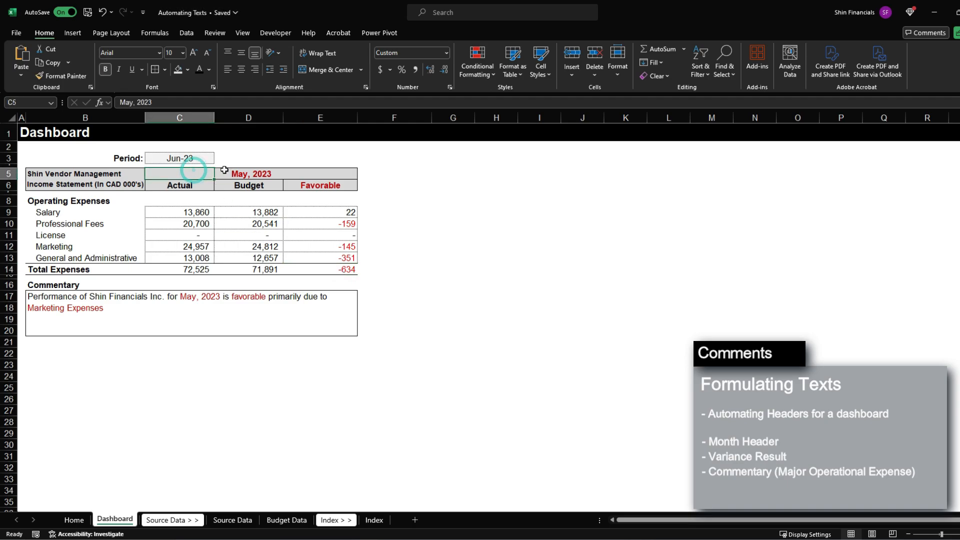
Examine the month header, variance header, Commentary box and selected period that need automating, and the empty area below for supporting headers.
click(321, 182)
click(192, 306)
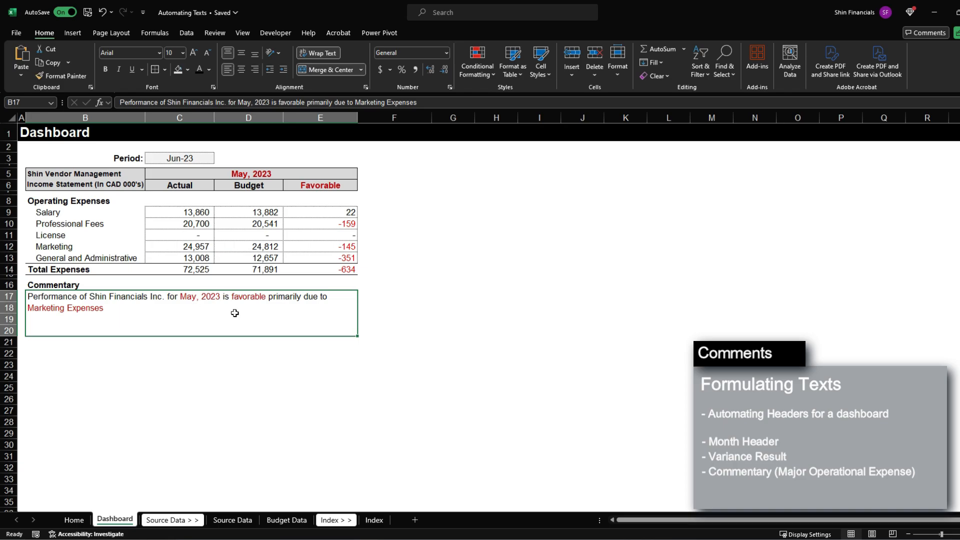
click(188, 173)
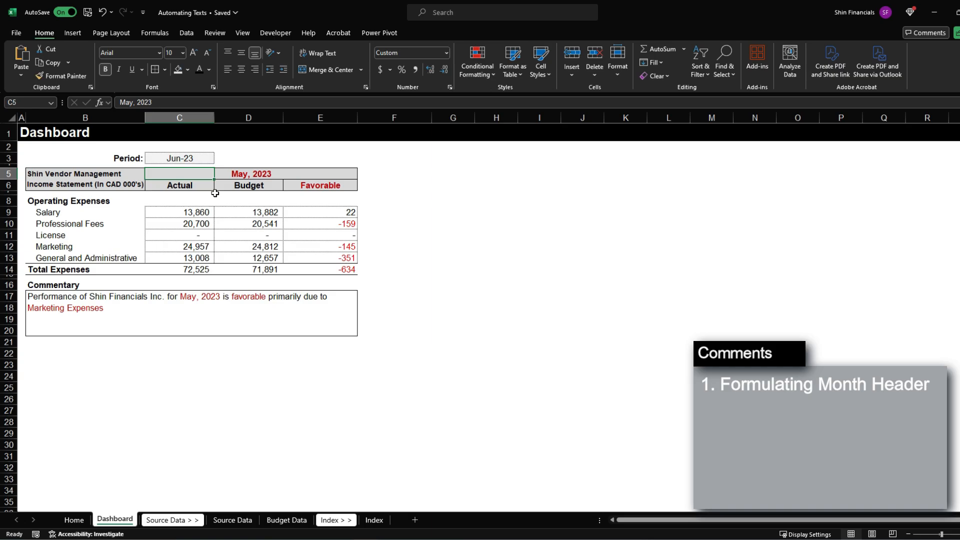
click(199, 158)
click(182, 173)
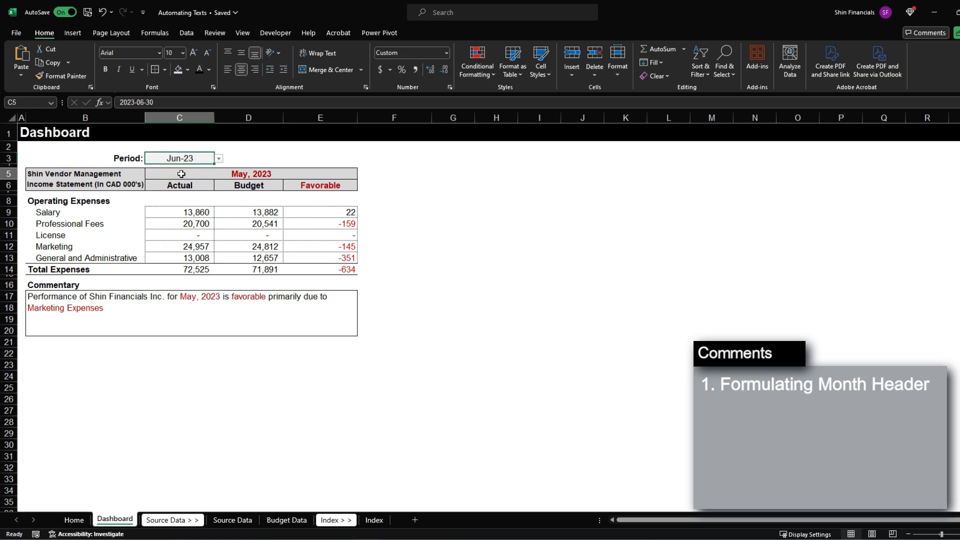
click(331, 185)
click(218, 303)
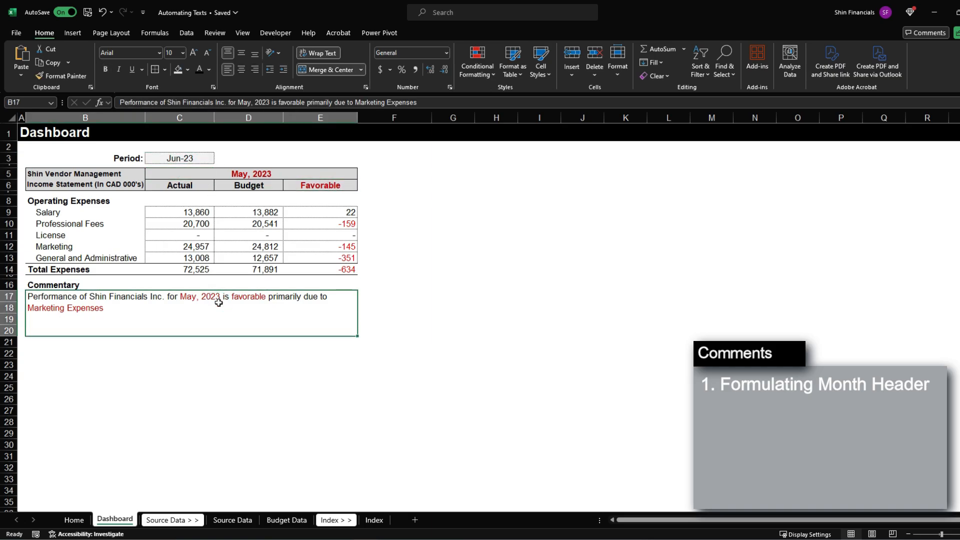
click(65, 353)
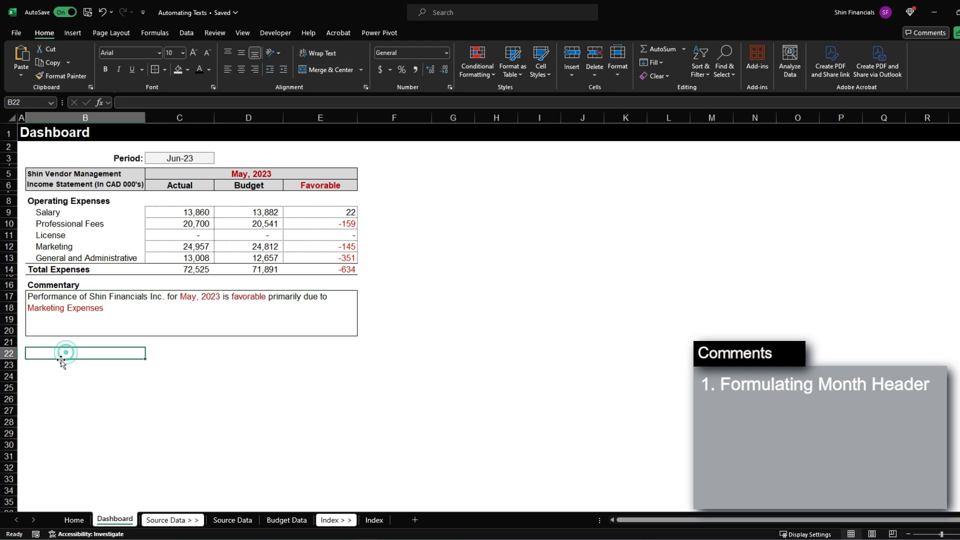
click(61, 363)
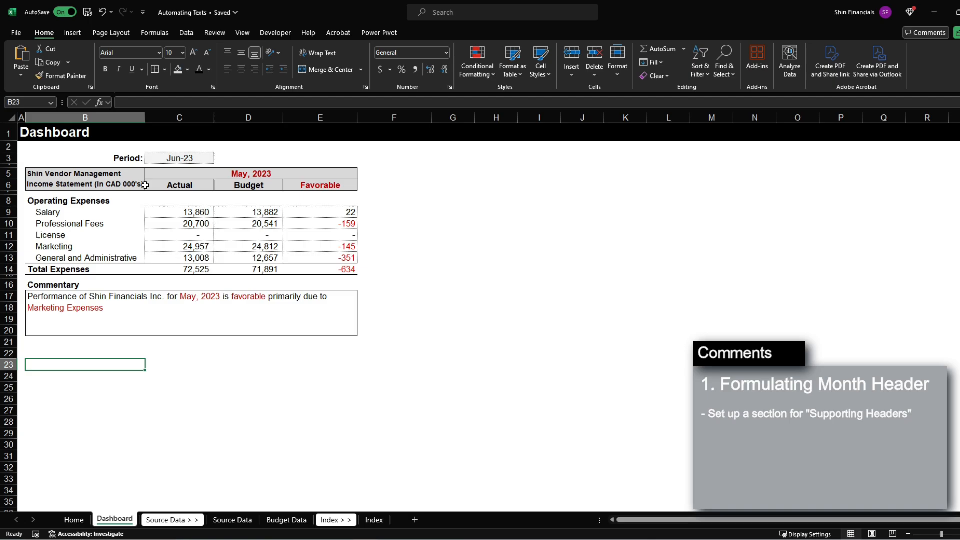
click(165, 174)
click(316, 185)
click(236, 319)
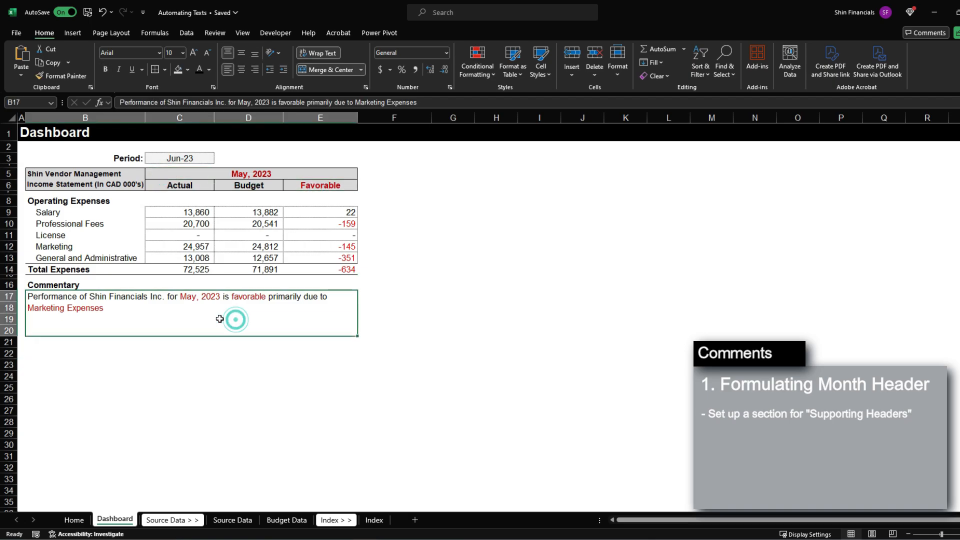
click(56, 356)
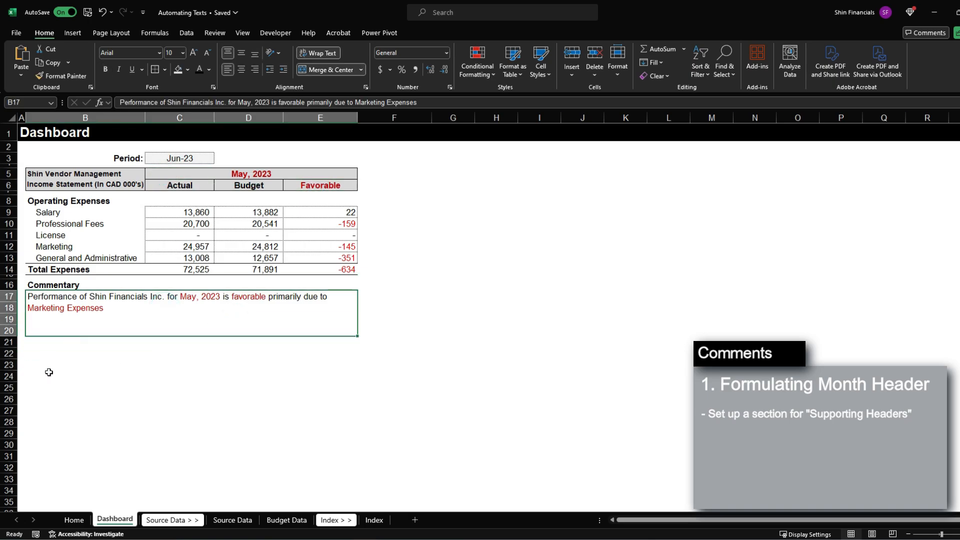
Enter the title "Supporting Headers" in B23 and format B23:E23 as a heading band with dark fill and bold white text.
click(53, 366)
text(Supporting Headers)
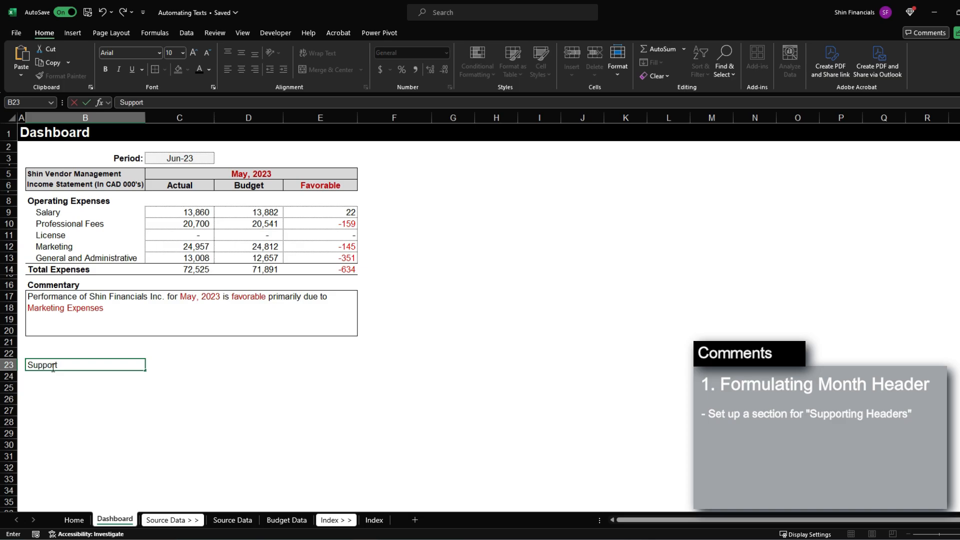
key(Return)
key(Up)
key(shift+Right)
key(shift+Right)
key(shift+Right)
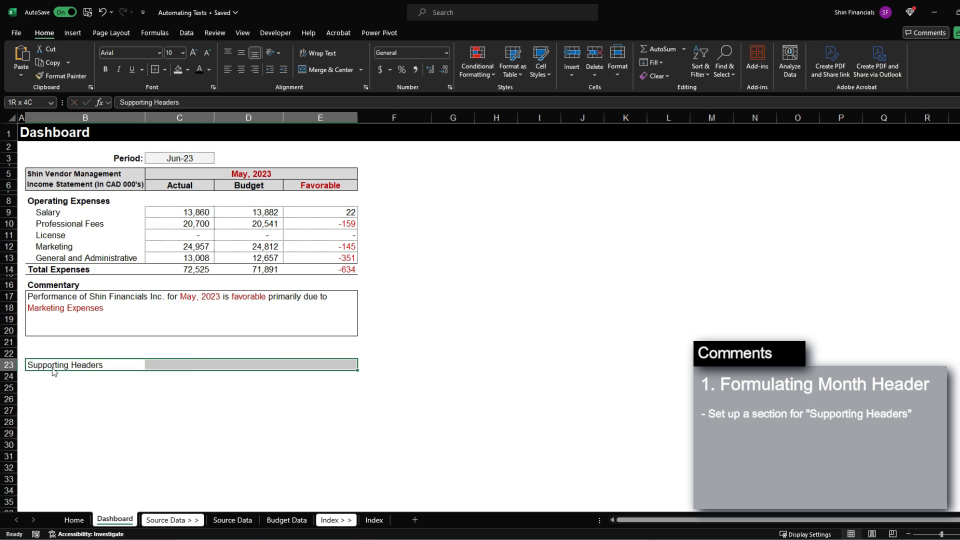
key(alt+h)
key(h)
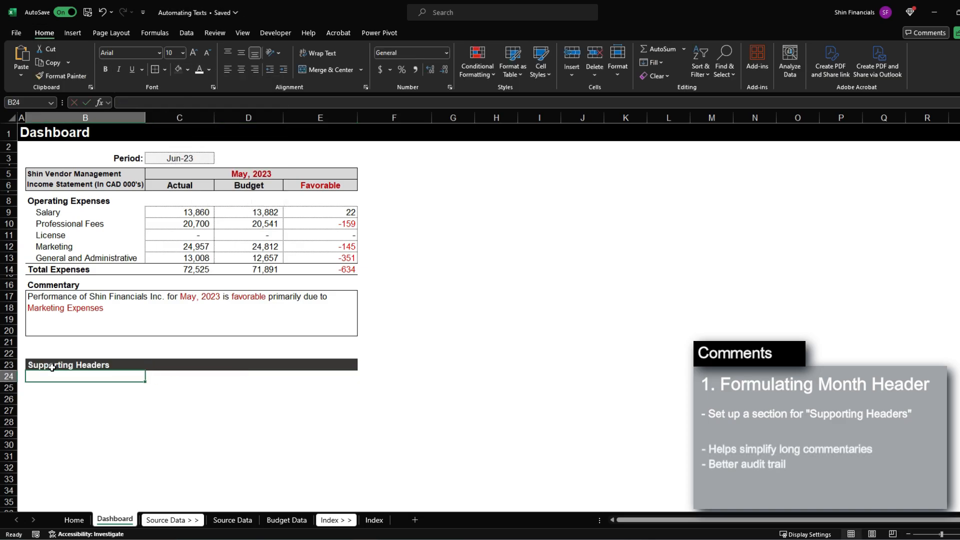
text(Mon)
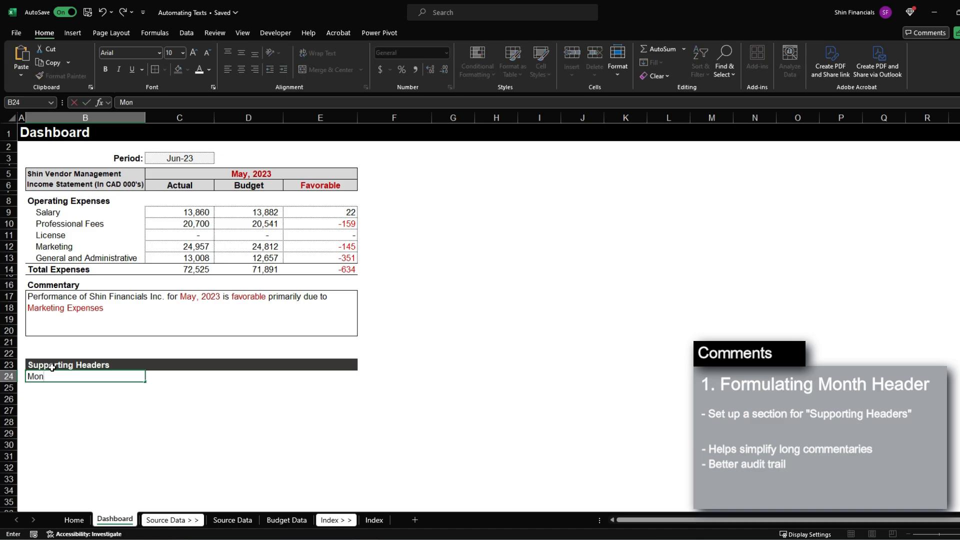
text(t)
key(Escape)
Enter a bold, right-aligned "Period:" label in B24 under the Supporting Headers title.
text(Period)
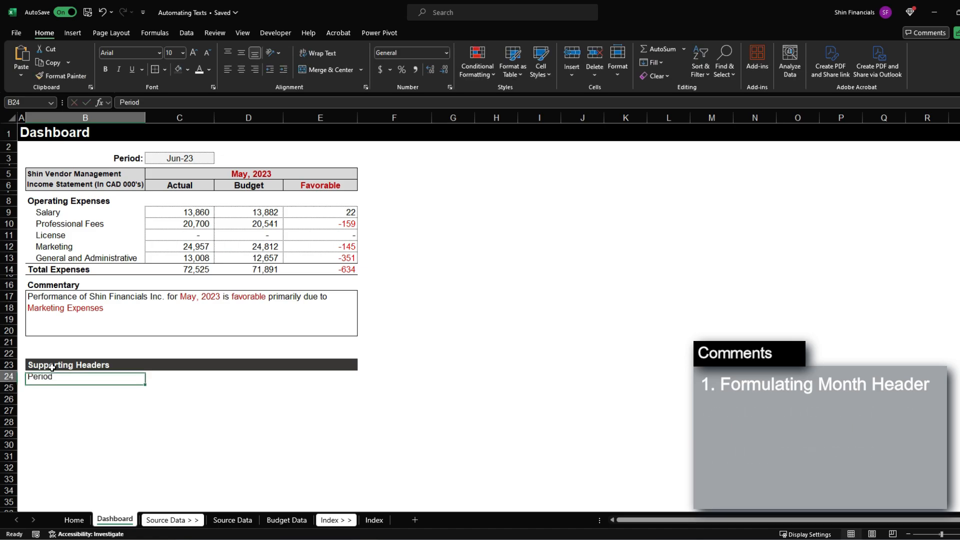
key(ctrl+Return)
key(alt+h)
key(a)
key(r)
key(F2)
text(:)
key(Return)
key(Up)
key(ctrl+b)
Apply all borders to cell C24 beside the Period label.
key(Right)
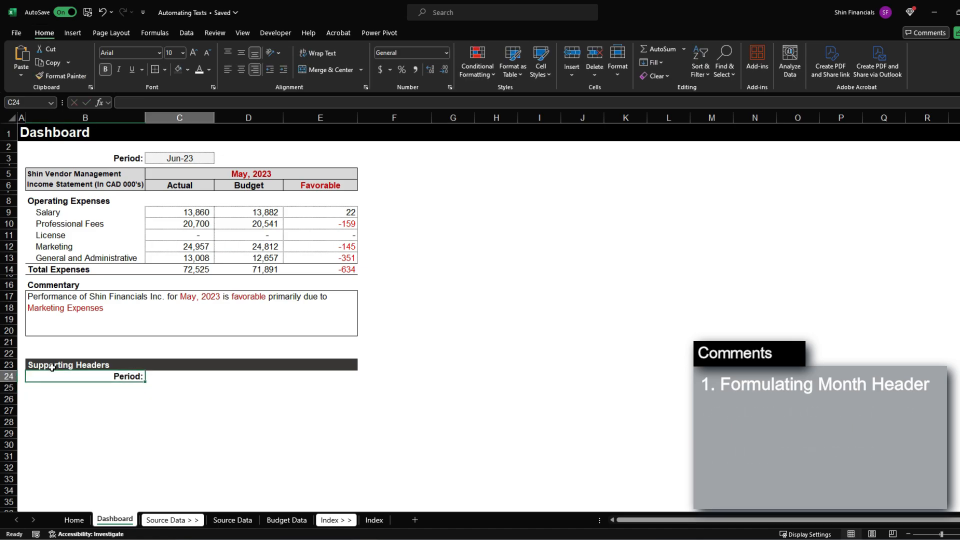
key(alt+h)
key(b)
key(a)
key(Left)
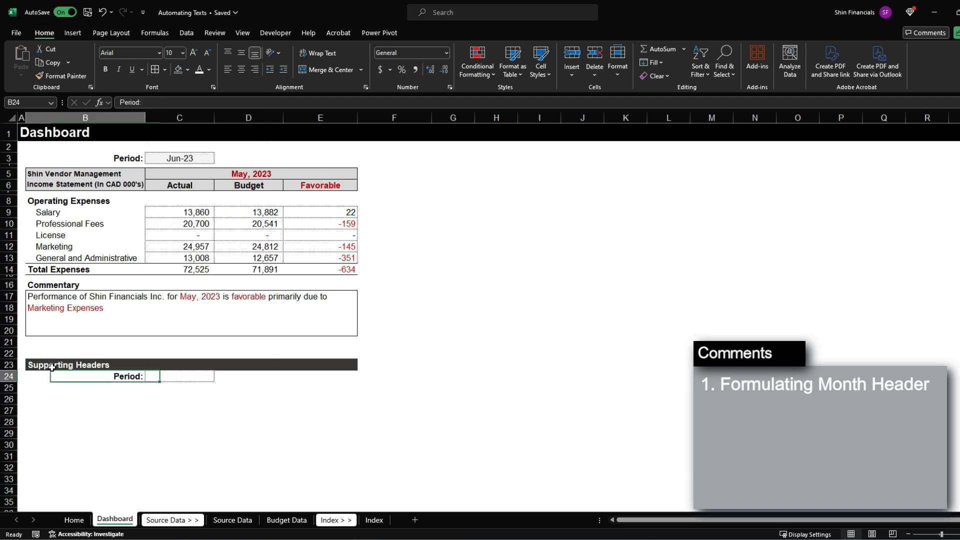
Link C24 to the Dashboard's period selection with the absolute reference =$C$3.
key(Right)
text(=)
key(ctrl+Up)
key(ctrl+Up)
key(ctrl+Up)
key(ctrl+Up)
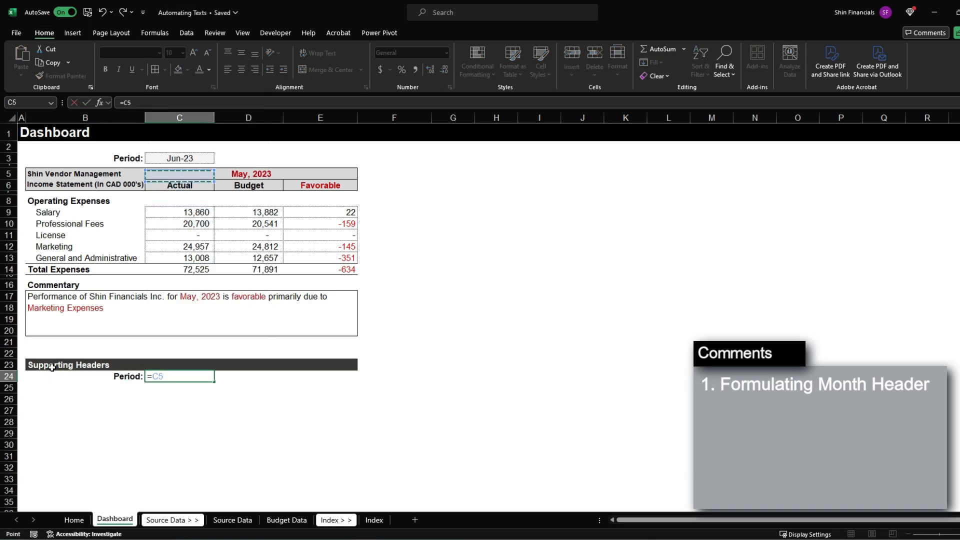
key(Up)
key(Up)
key(F4)
key(Return)
key(Up)
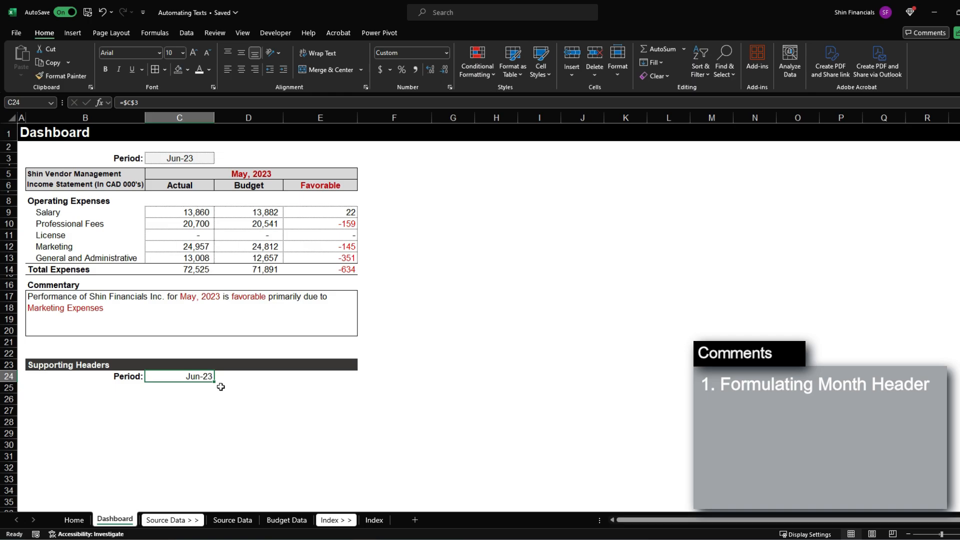
Replace the hardcoded month header in C5 with the absolute reference =$C$24.
click(178, 175)
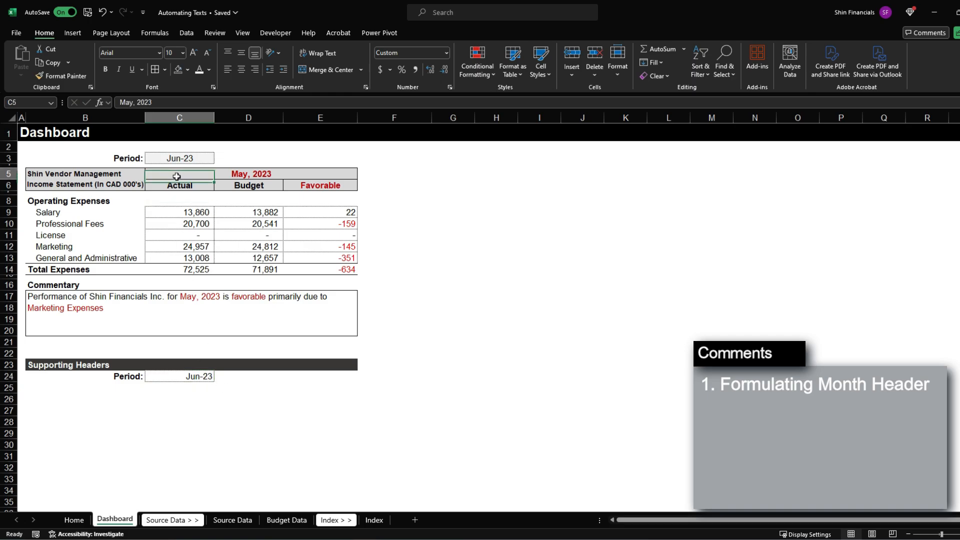
click(205, 374)
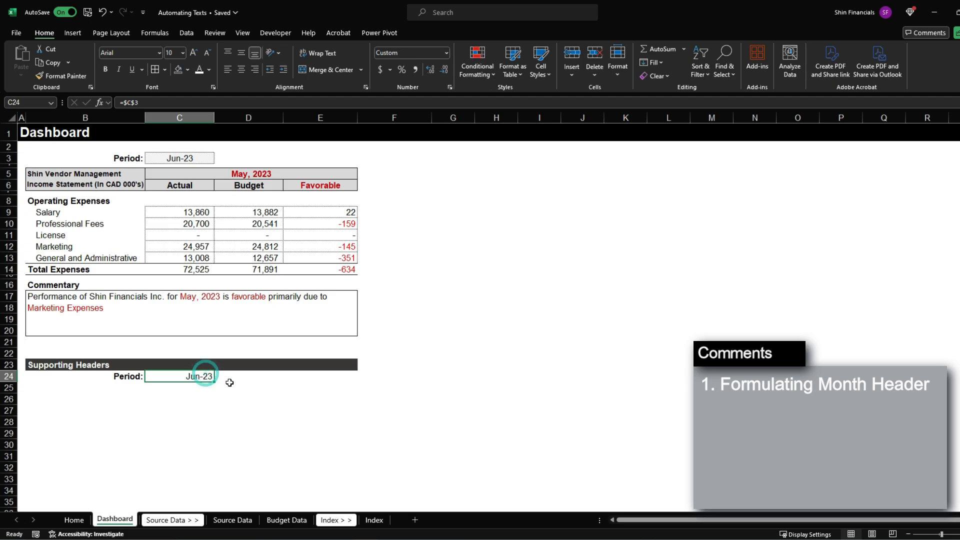
click(180, 215)
click(179, 175)
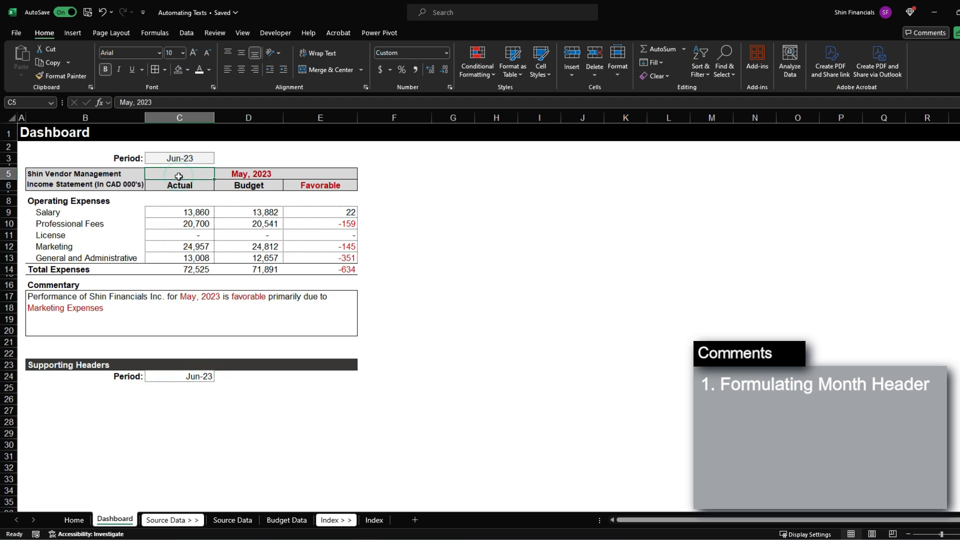
text(=)
click(193, 376)
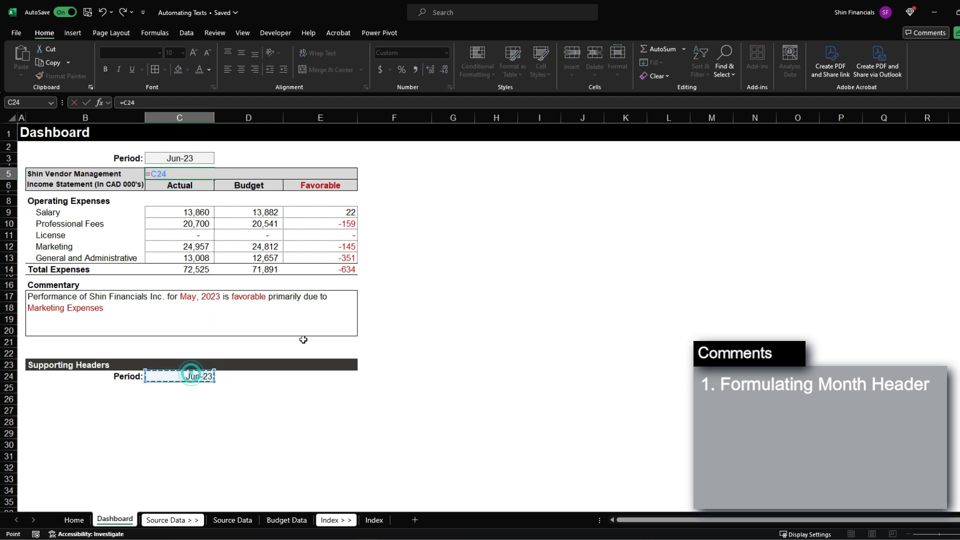
key(F4)
key(ctrl+Return)
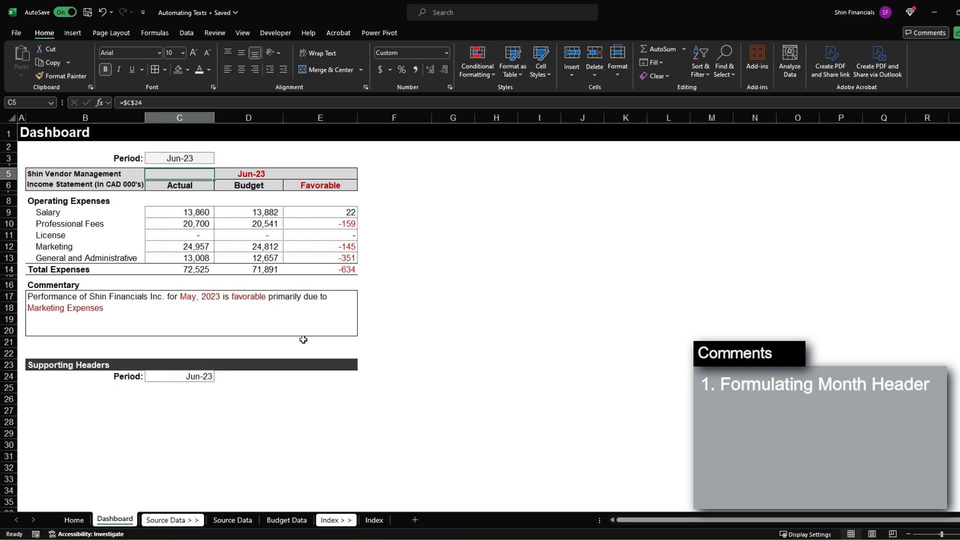
Change the C24 formula to =TEXT($C$3,"MMMM, YYYY") and check the month header in row 5.
click(172, 170)
click(193, 376)
double_click(191, 375)
key(Left)
key(Left)
key(Left)
key(Left)
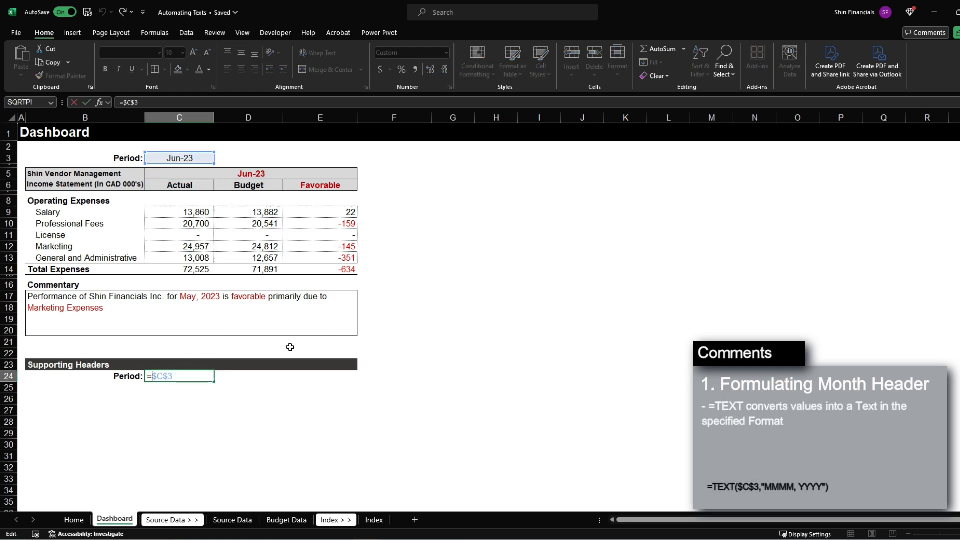
text(TEXT()
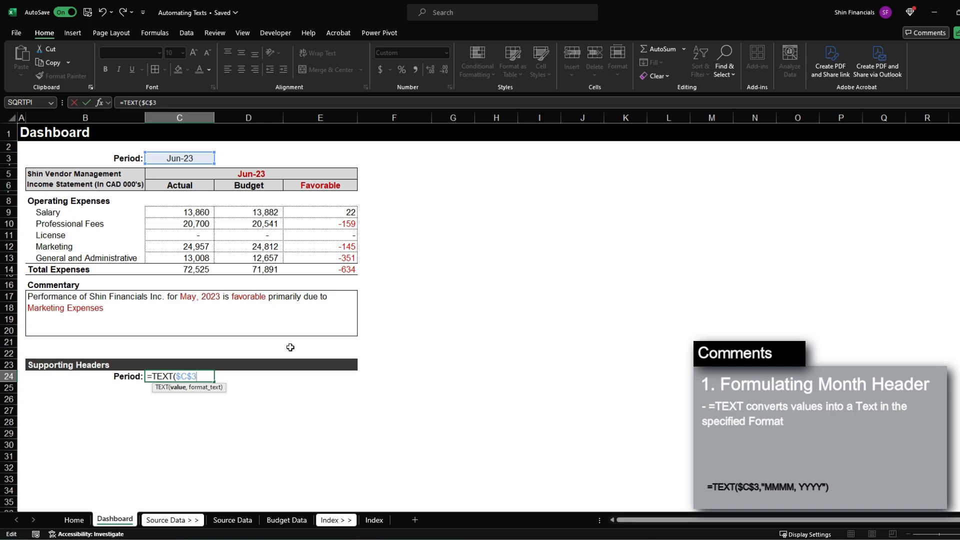
text(,"MMMM,)
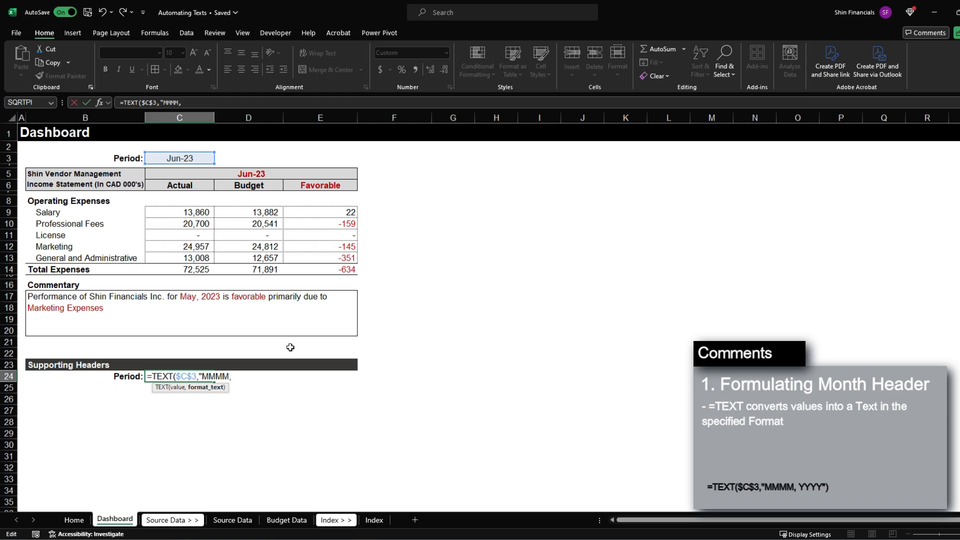
text(YY"))
key(ctrl+Return)
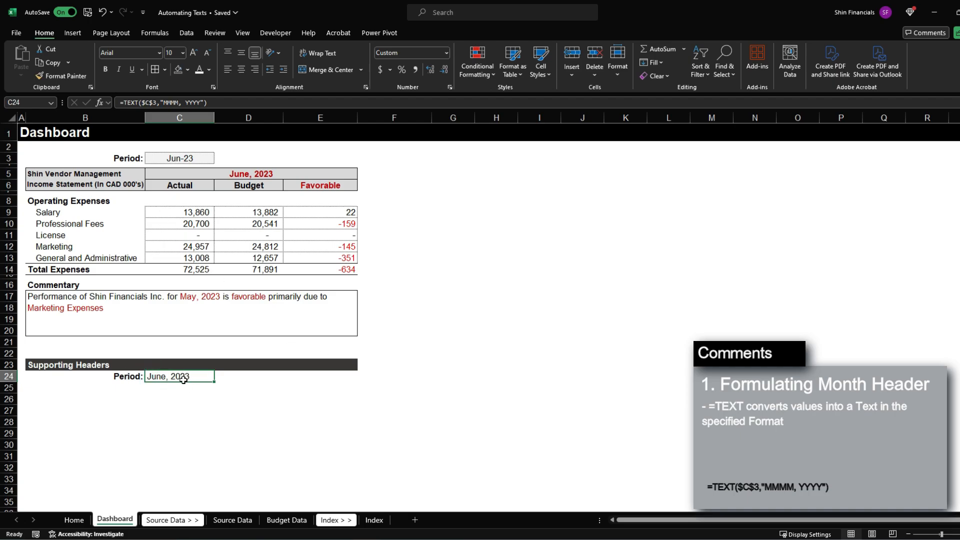
click(186, 176)
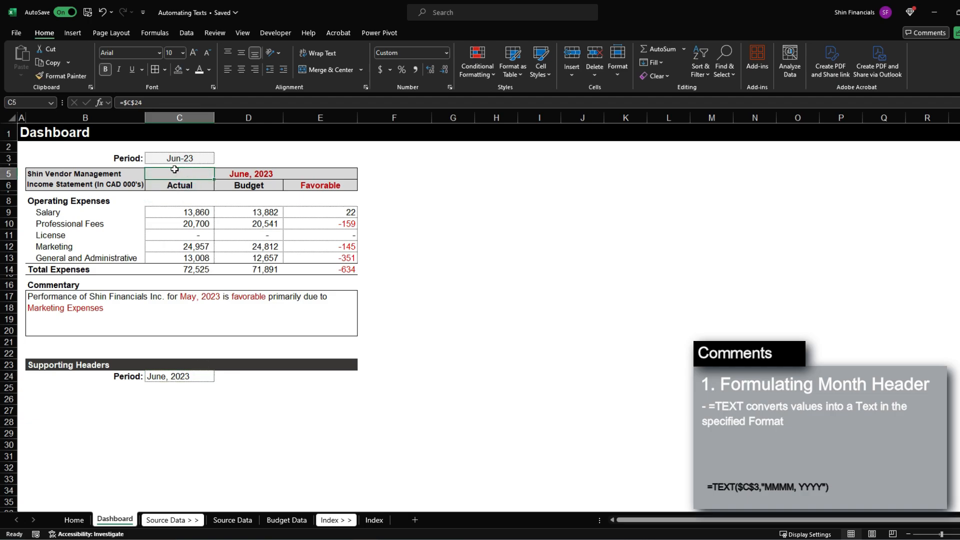
drag(173, 171, 315, 172)
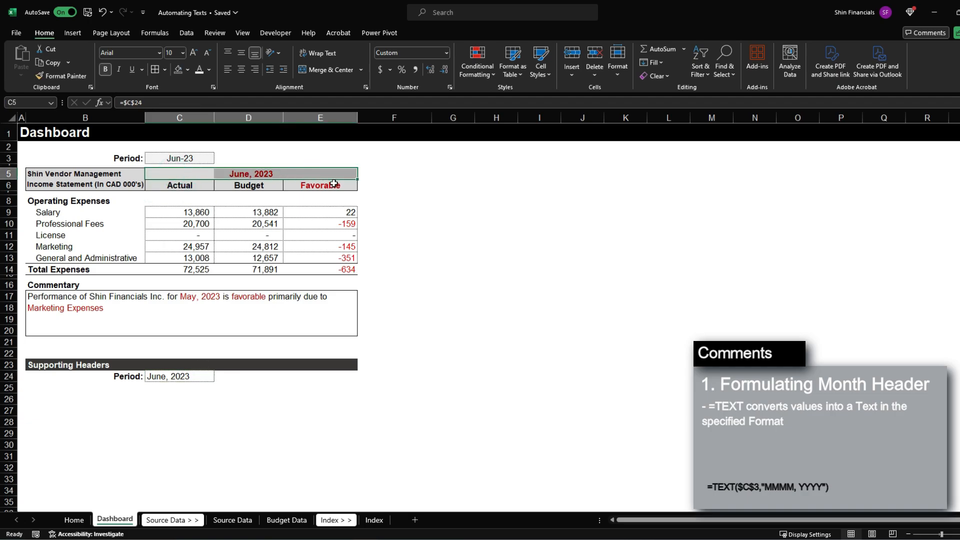
Copy the Period label from B24 to B25 and change its text to "Variance Result:".
click(116, 375)
key(ctrl+c)
key(Down)
key(ctrl+v)
key(Escape)
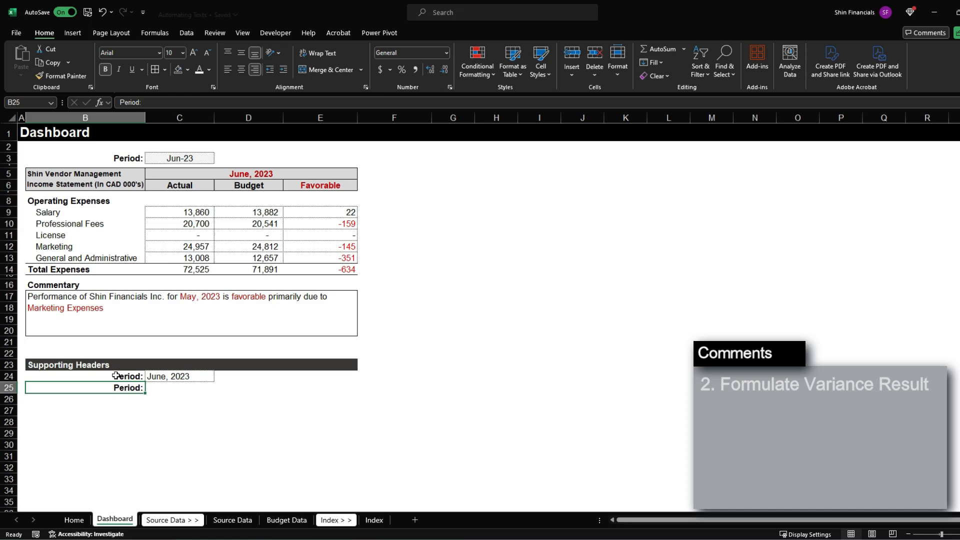
text(Variance Result:)
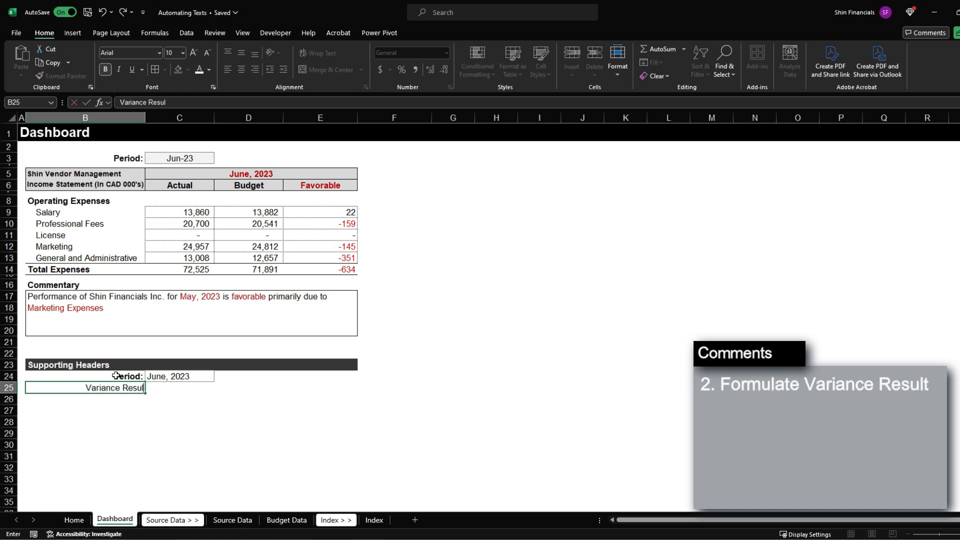
key(Return)
Copy C24 to C25 to carry over its formatting, and clear the contents of C25.
key(Right)
key(Up)
key(Up)
key(ctrl+c)
key(Down)
key(ctrl+v)
key(Escape)
key(Delete)
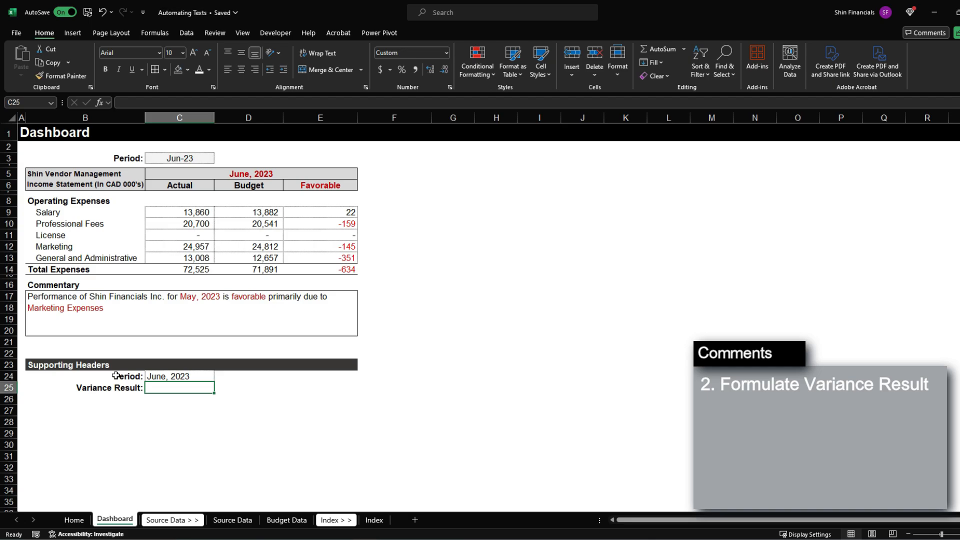
Enter =IFS($E$14>0,"Favorable",$E$14<0,"Unfavorable",$E$14=0,"On Target") in C25 as the variance result based on the Total Expenses variance.
click(339, 270)
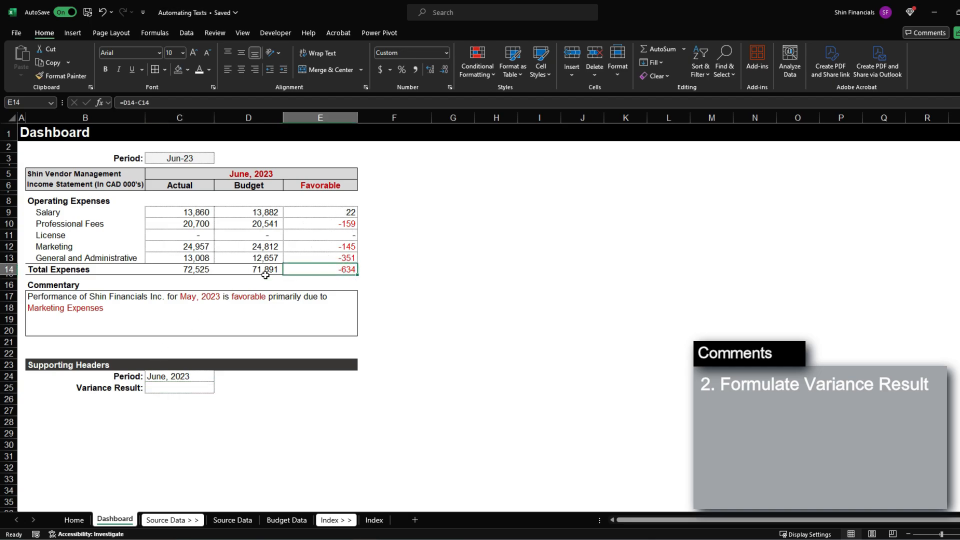
drag(56, 270, 348, 275)
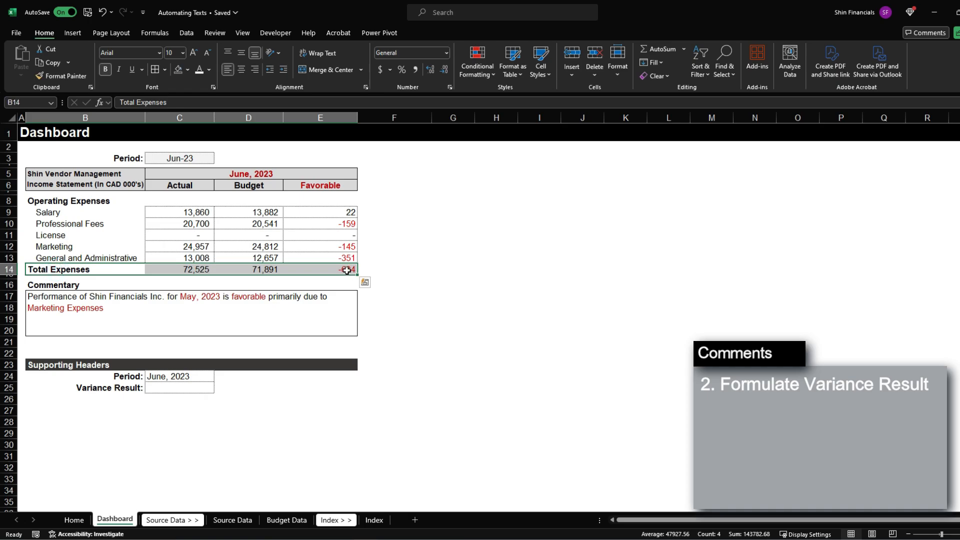
click(182, 388)
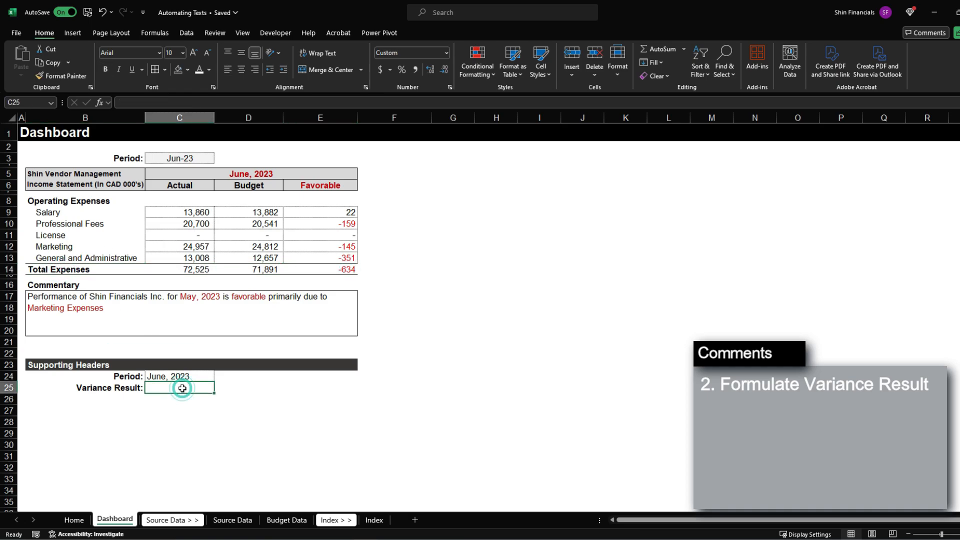
text(=IF)
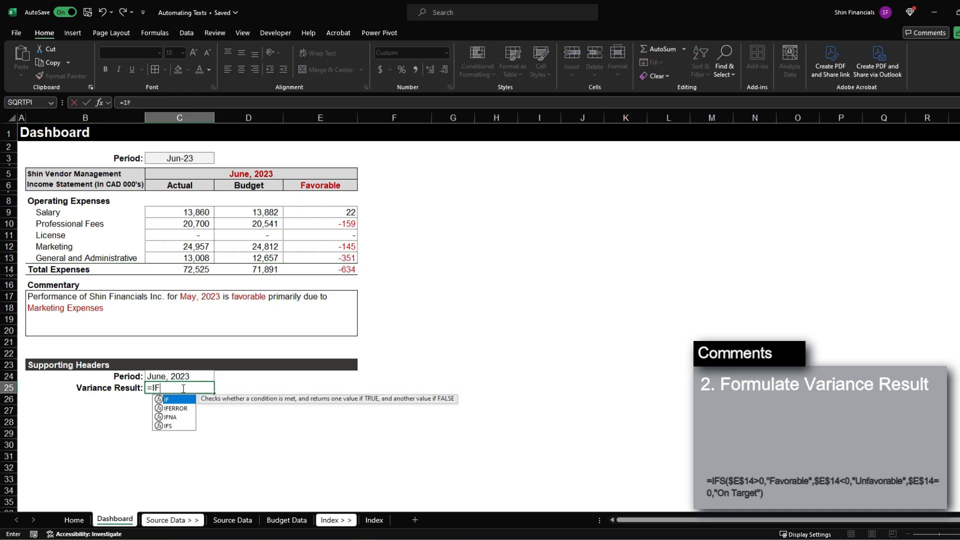
text(S()
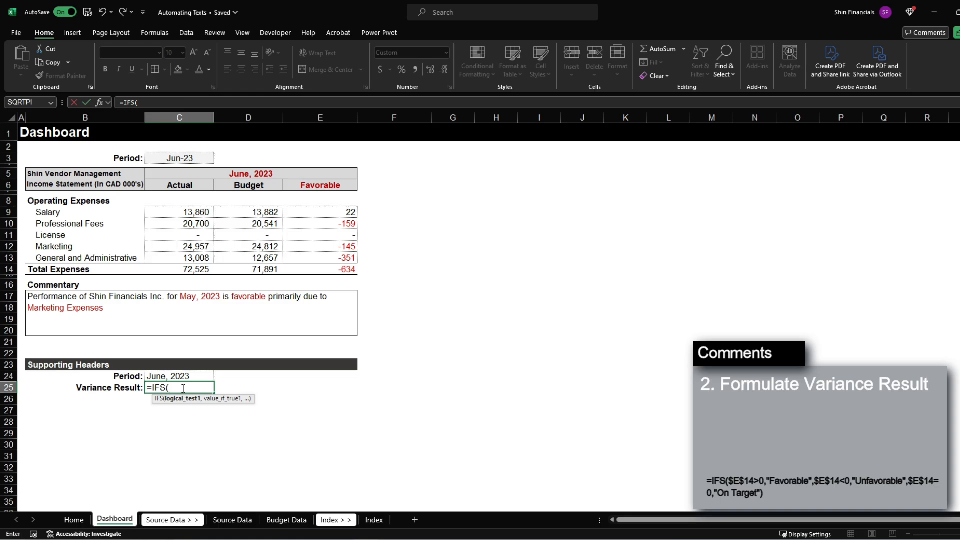
click(321, 270)
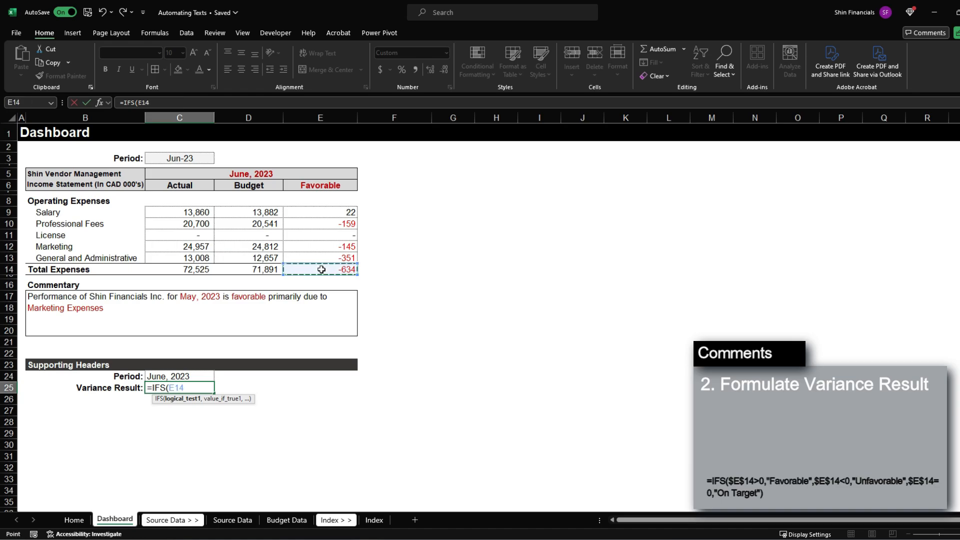
key(F4)
text(>0,")
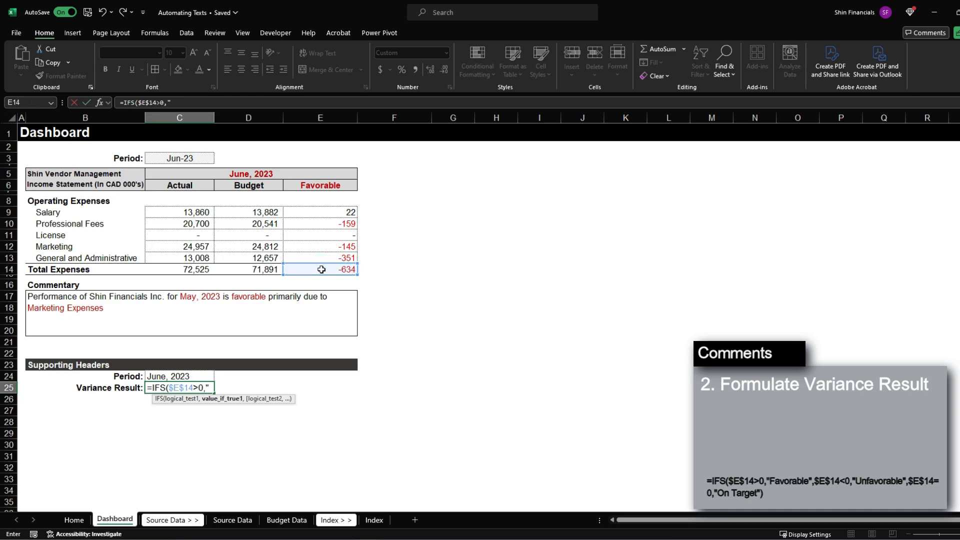
text(Favorable",)
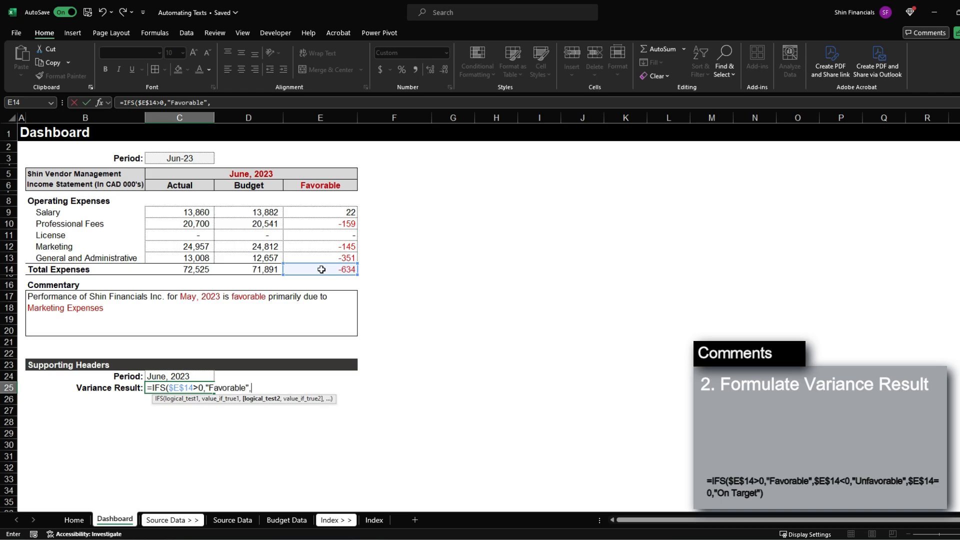
text($E$14<0)
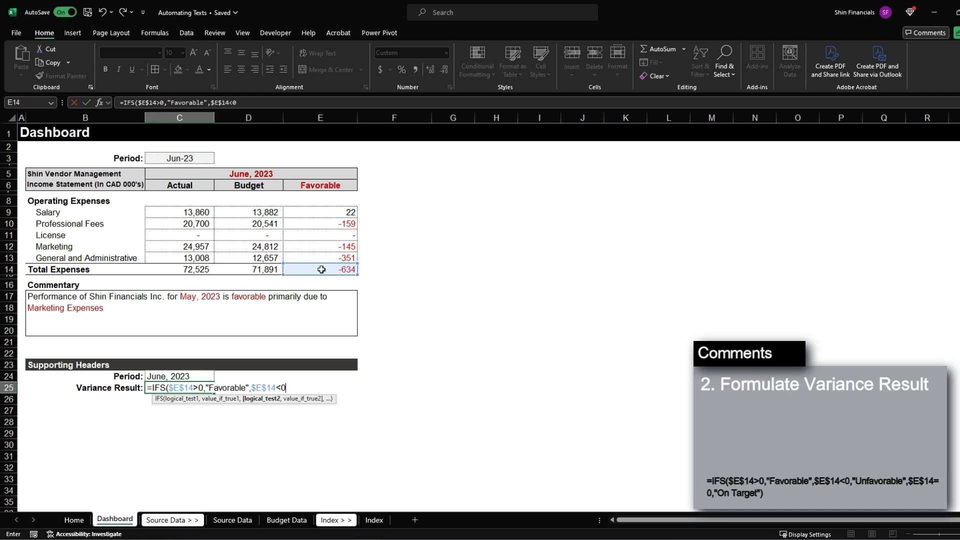
text(,"Unf)
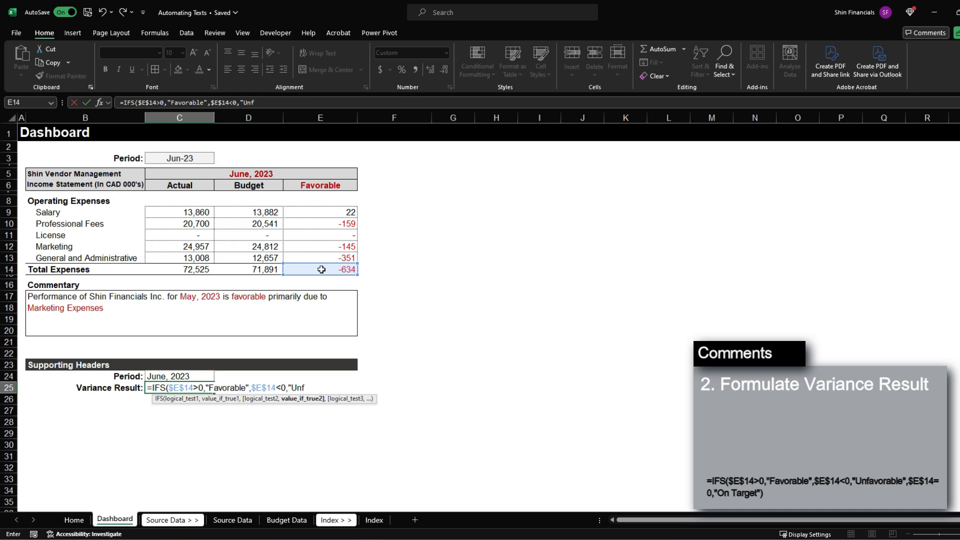
text(avorable",)
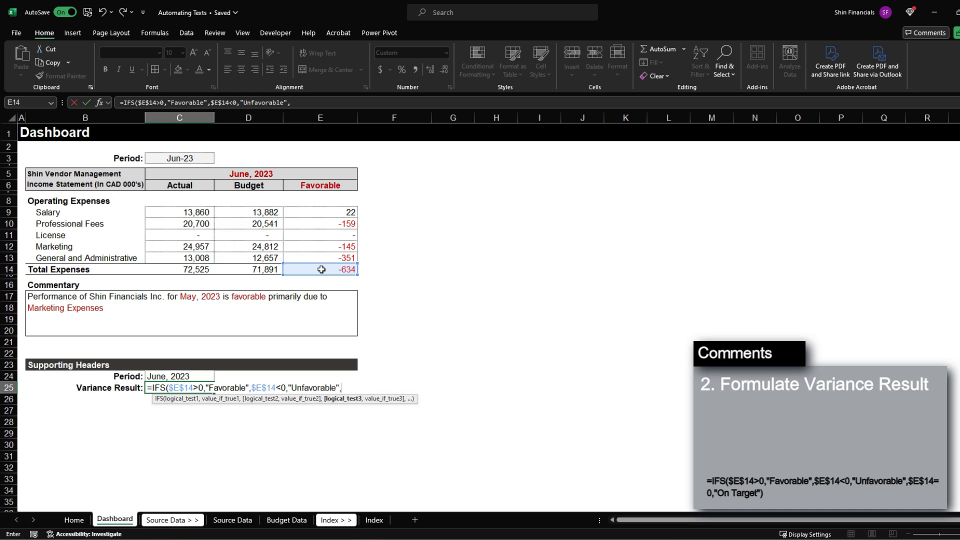
text($E$14=0,)
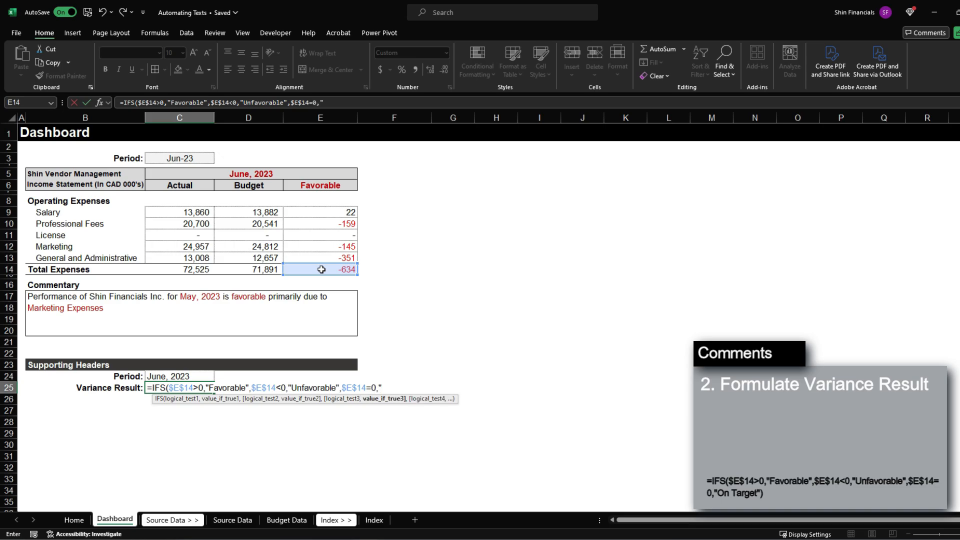
text("On Target"))
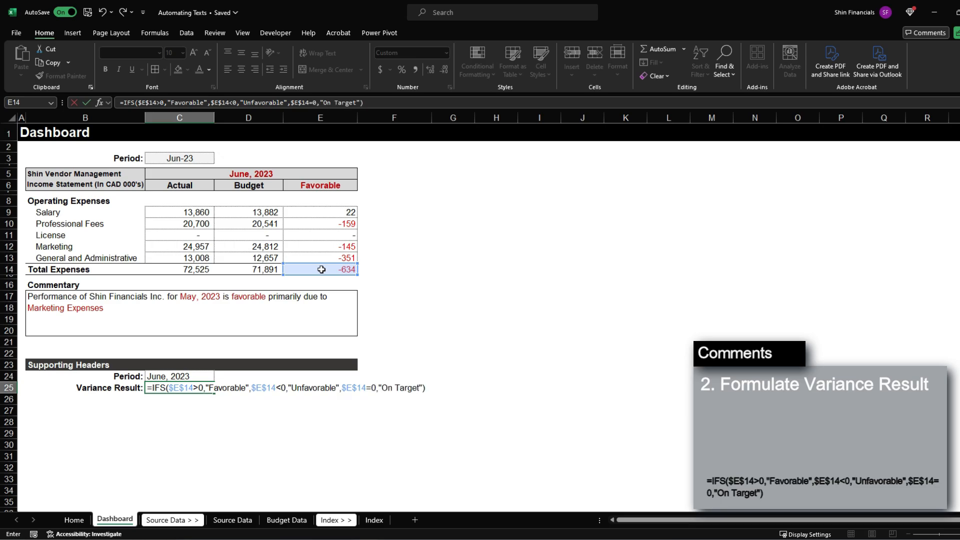
key(Return)
key(Up)
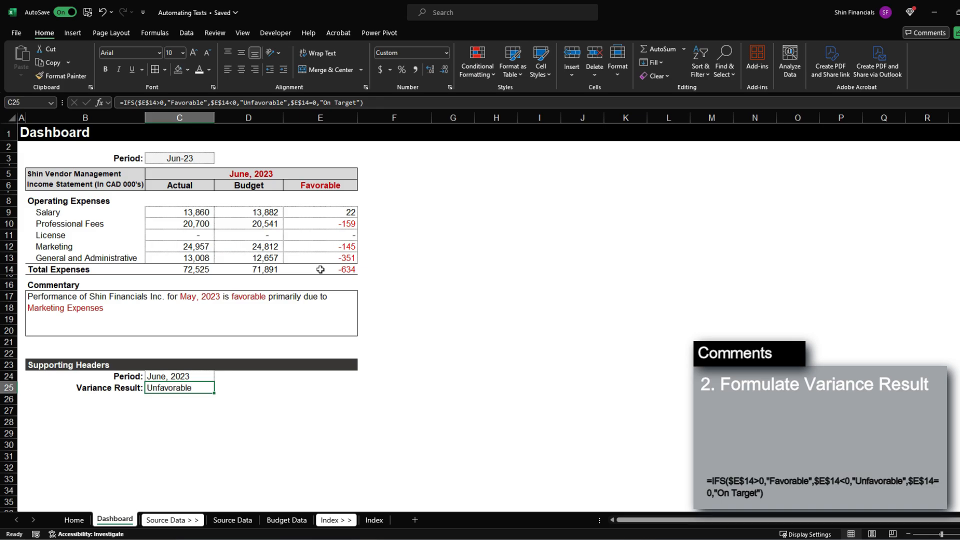
Replace the hardcoded variance header in E6 with the absolute reference =$C$25.
click(344, 186)
text(=)
click(202, 386)
key(F4)
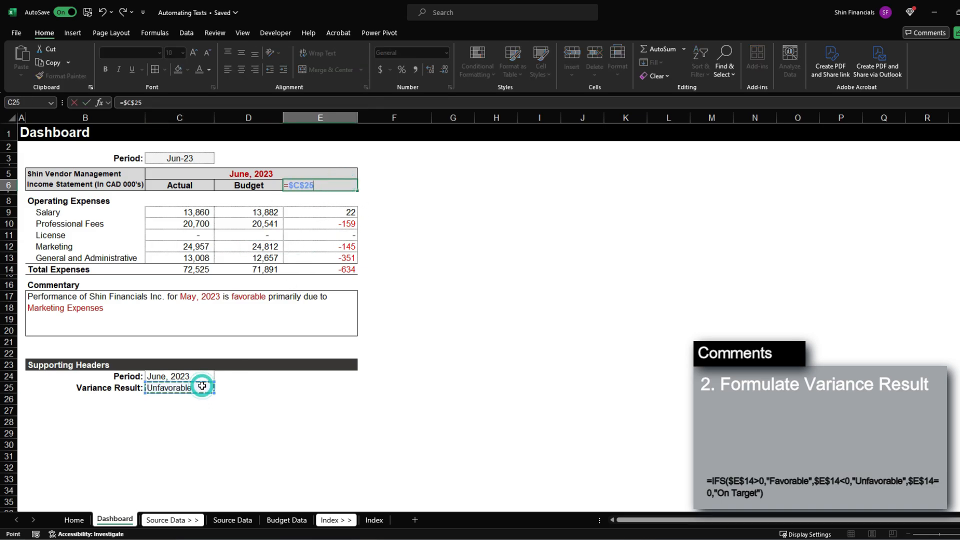
key(Return)
key(Up)
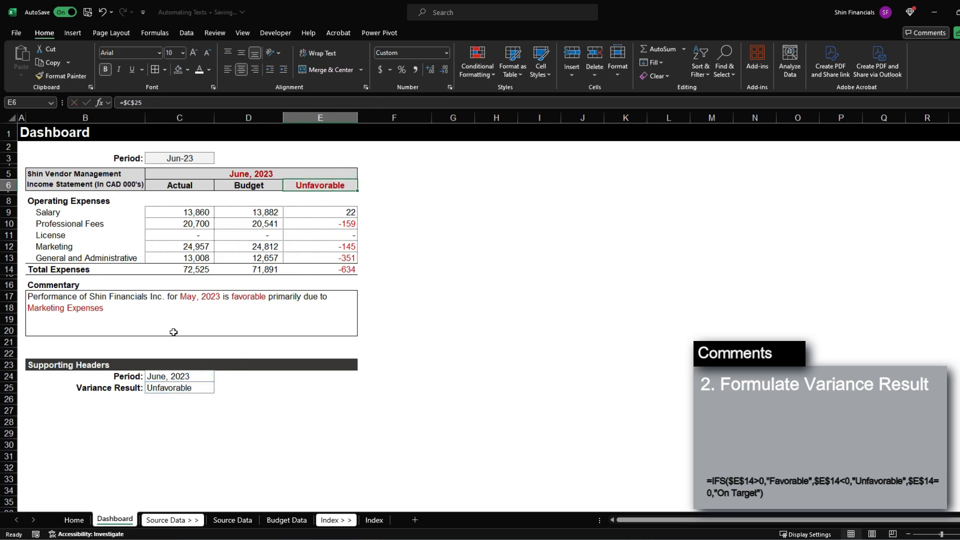
Examine the commentary in B17 for its variable parts, the period, variance result and main expense driver, alongside the Supporting Headers section.
click(180, 310)
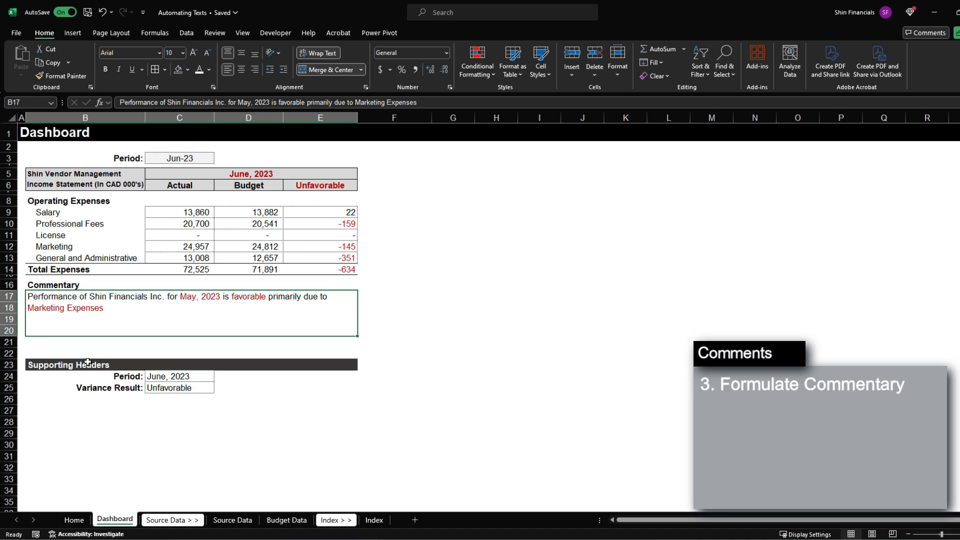
drag(75, 364, 317, 413)
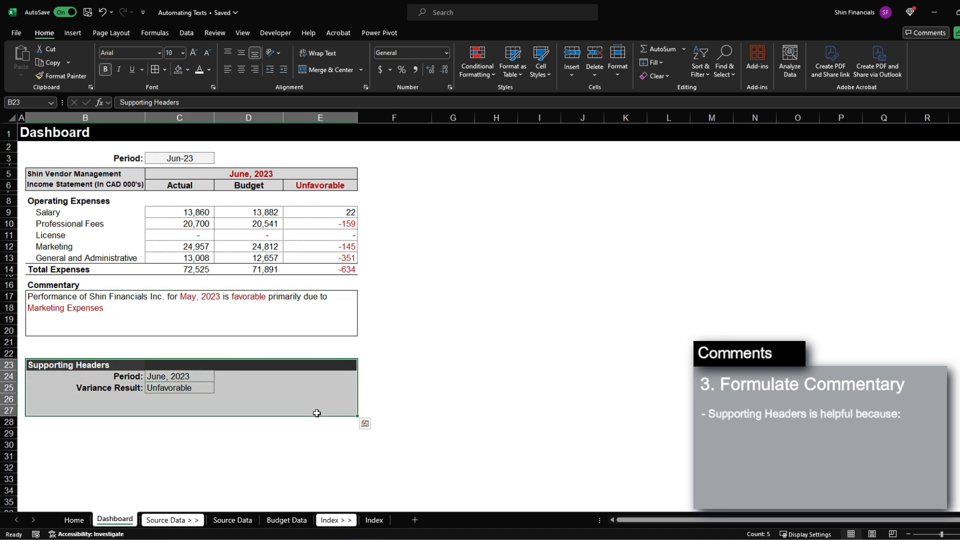
click(129, 389)
click(103, 314)
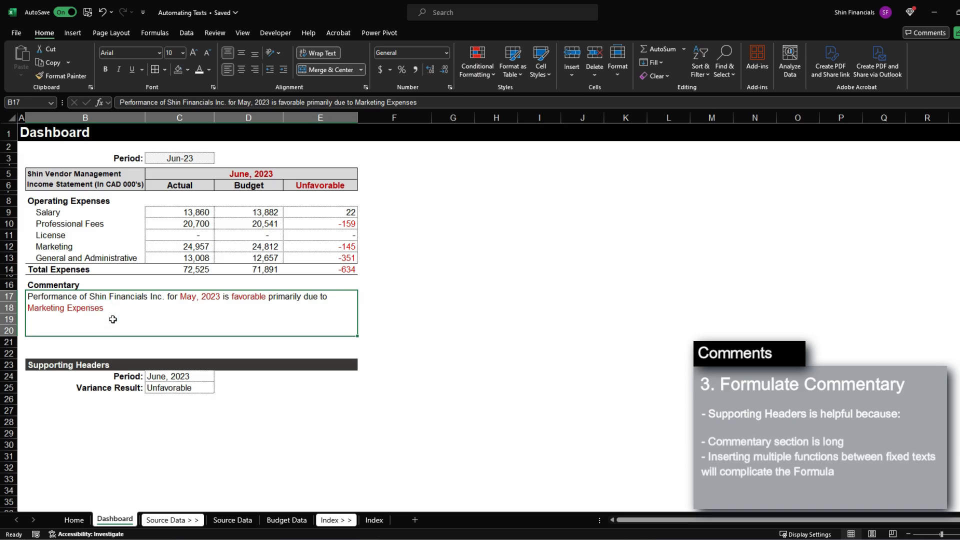
double_click(114, 319)
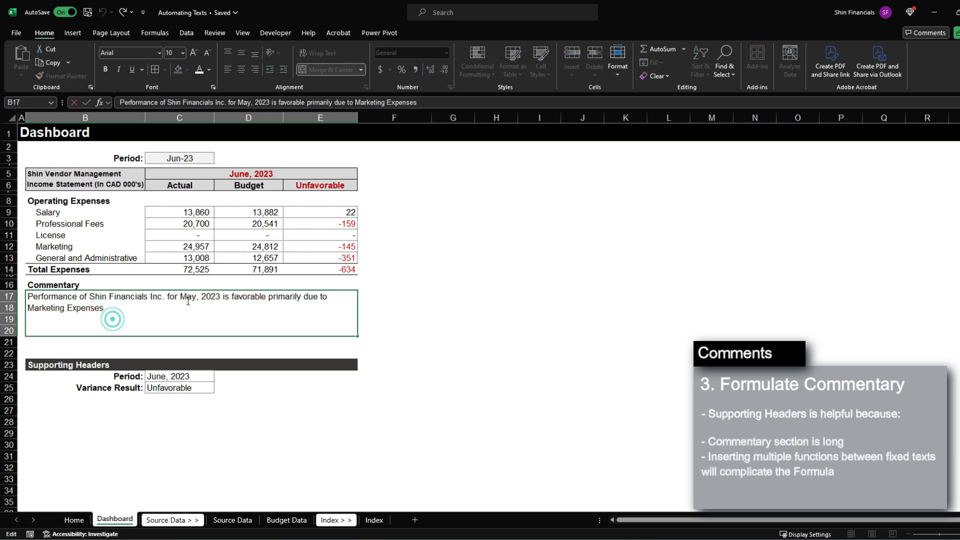
drag(180, 296, 267, 297)
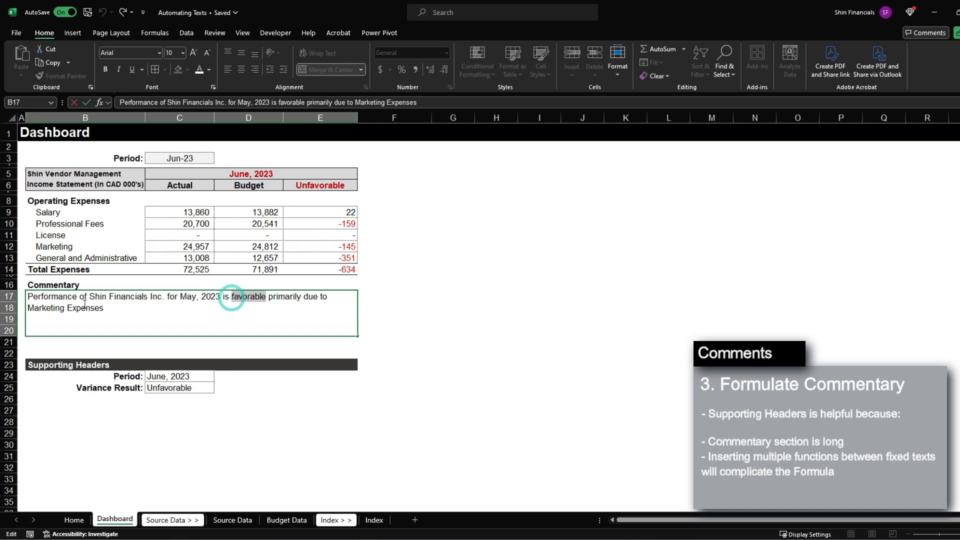
drag(28, 309, 103, 313)
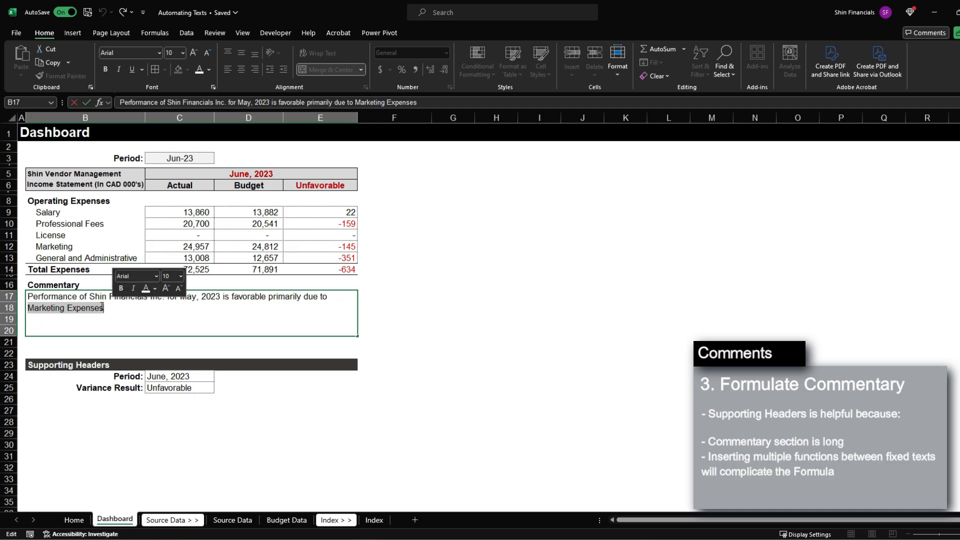
click(29, 297)
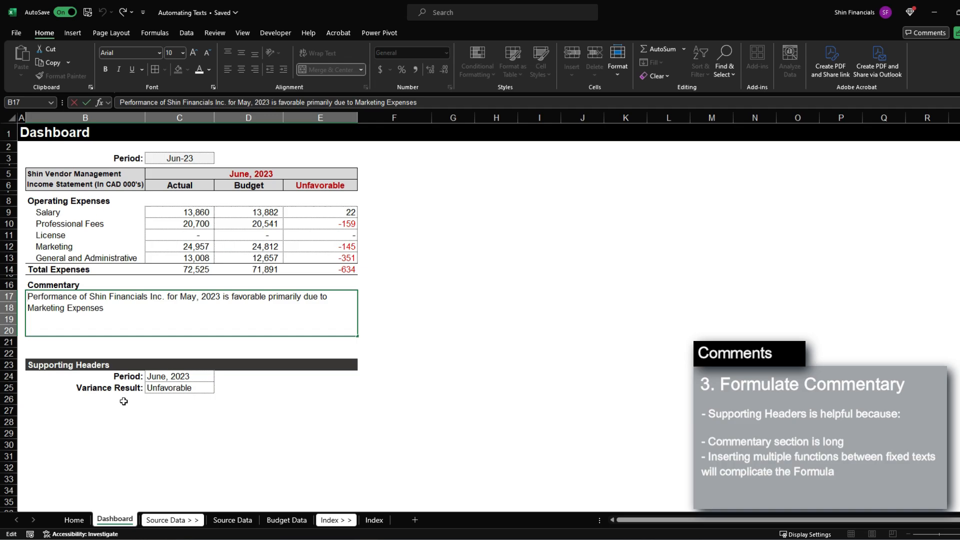
key(Escape)
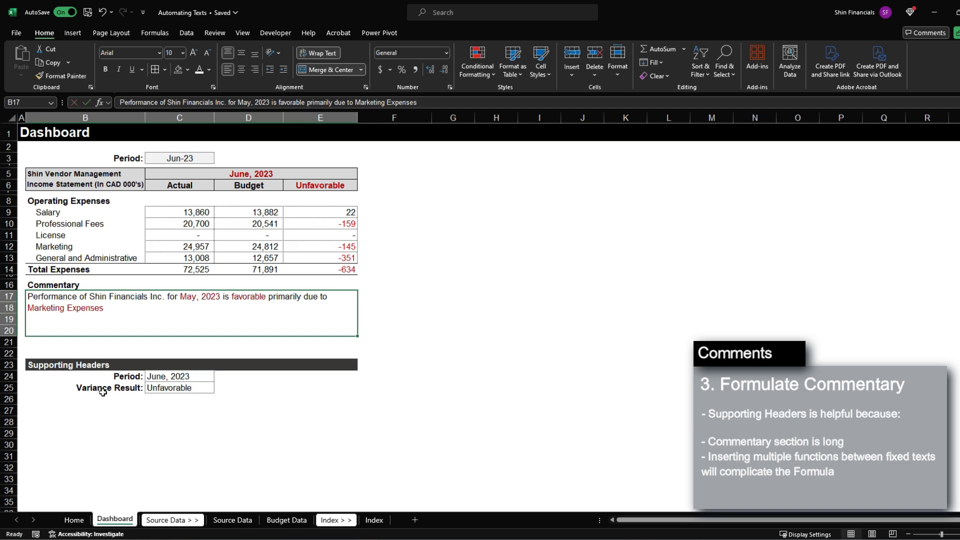
drag(109, 397, 115, 456)
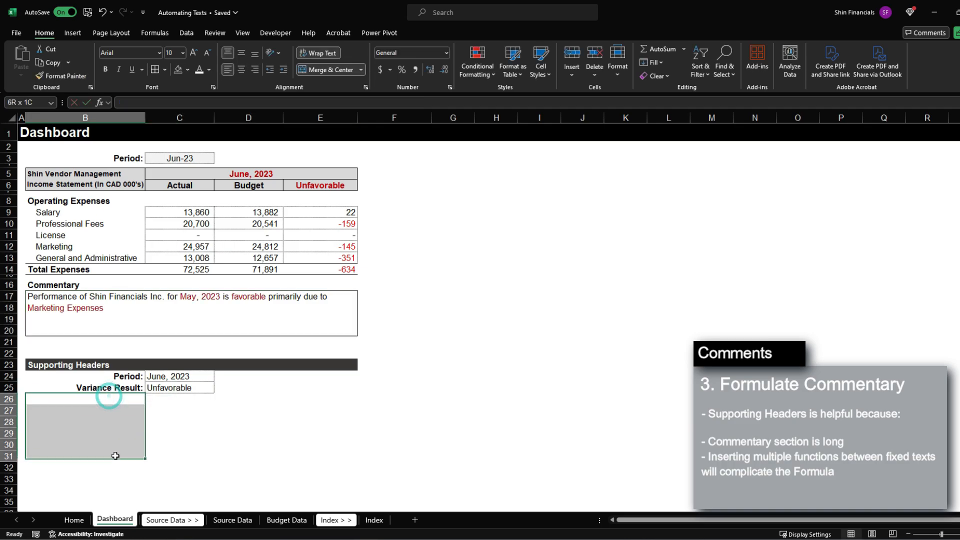
click(165, 413)
click(180, 440)
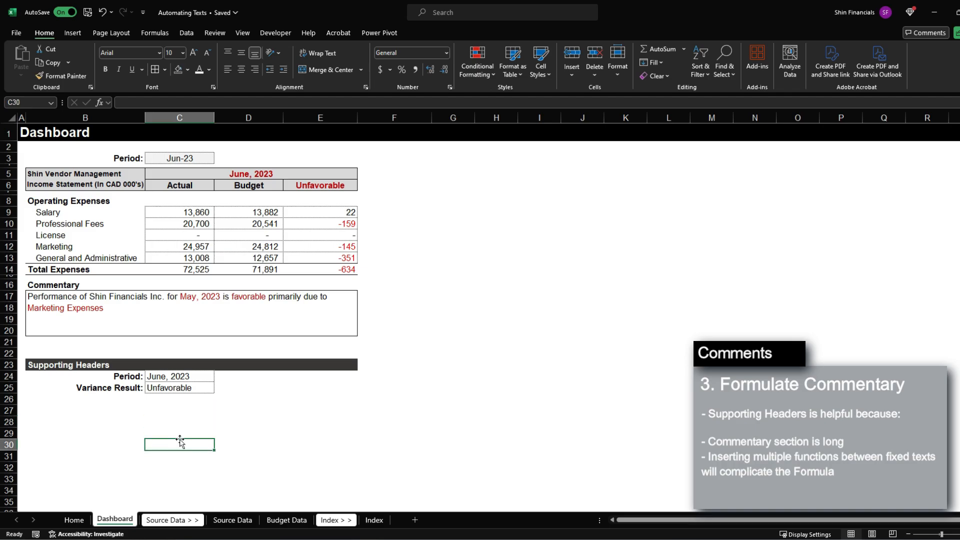
click(128, 321)
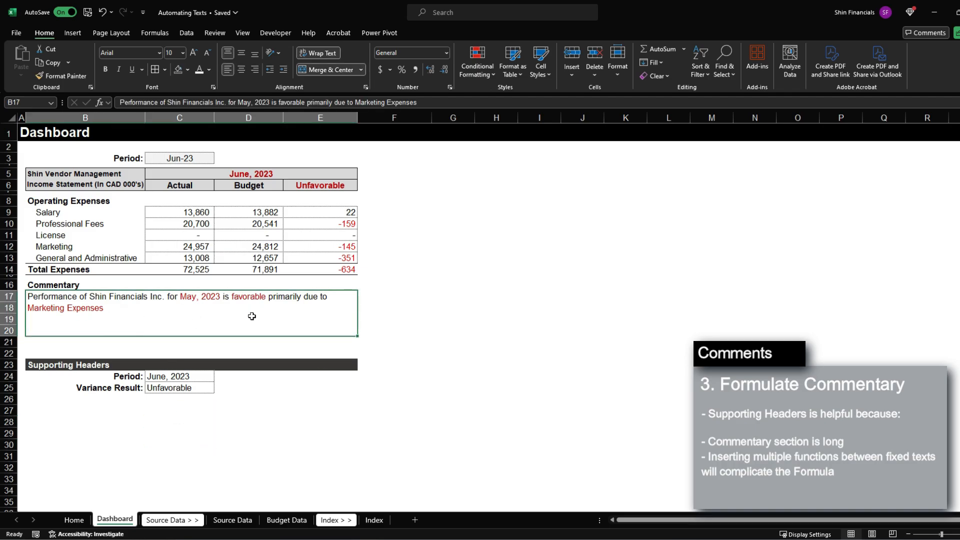
click(172, 298)
click(171, 398)
click(173, 410)
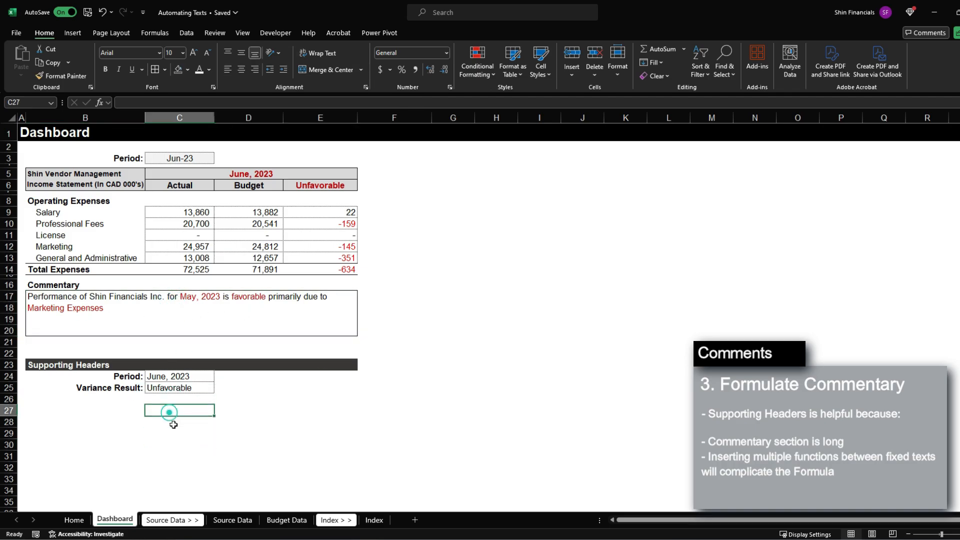
click(173, 422)
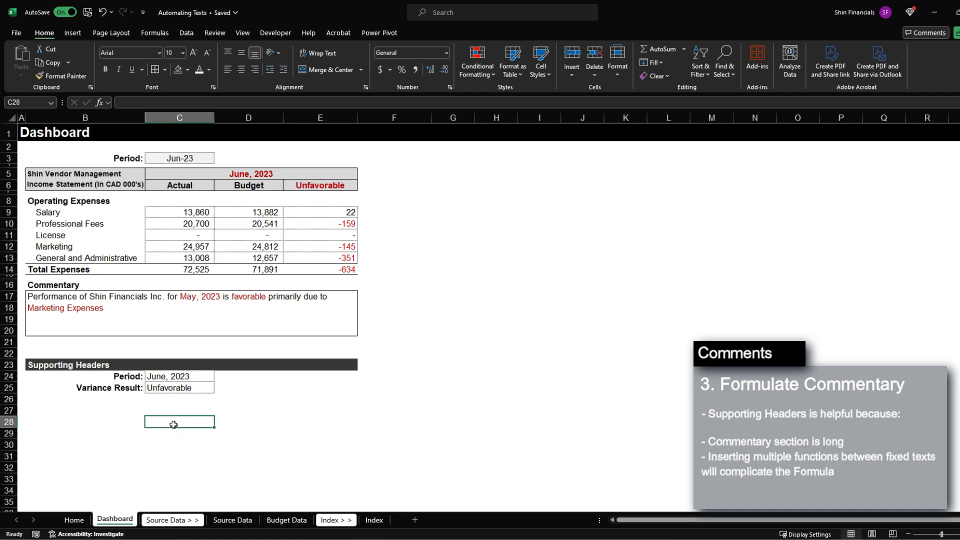
Convert the B17 commentary into a formula by adding an equals sign and enclosing its opening text up to "for " in quotation marks.
click(215, 321)
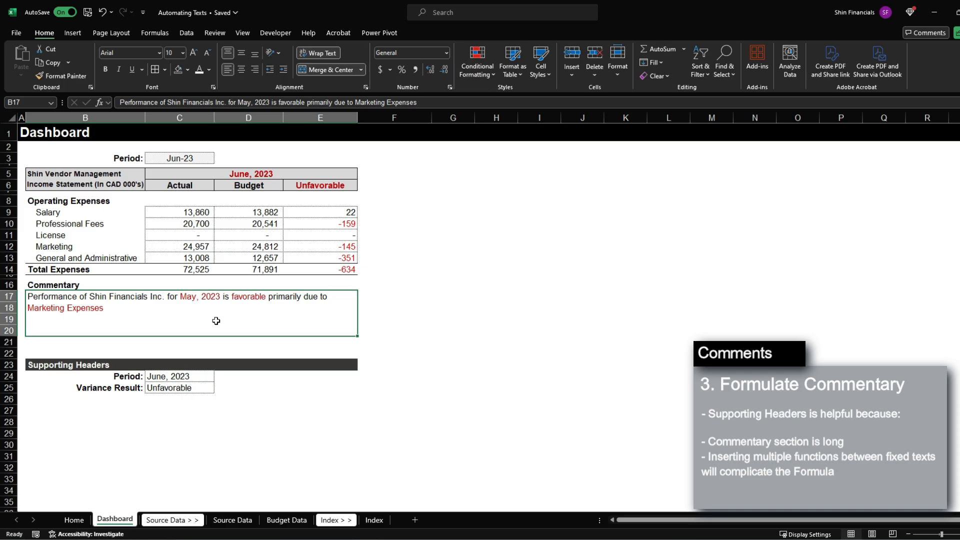
double_click(216, 320)
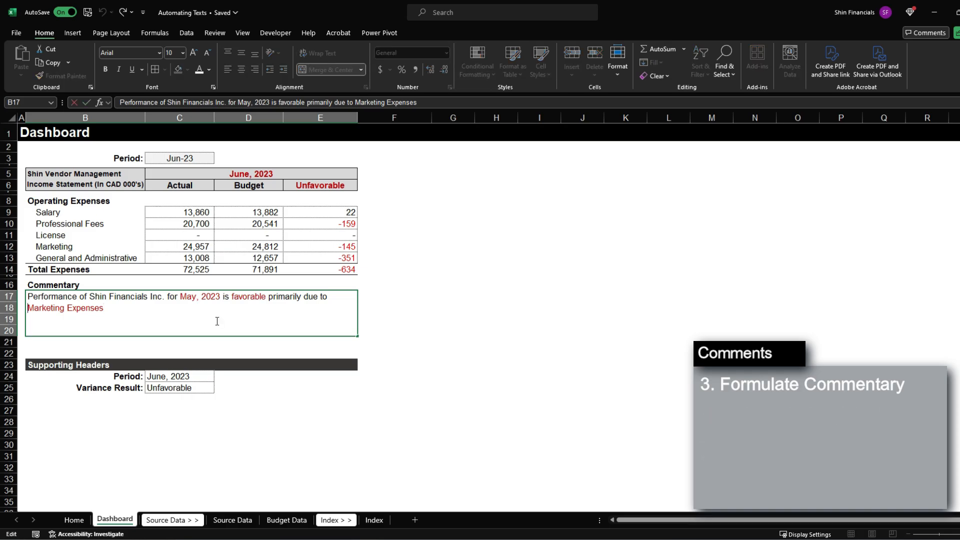
key(Home)
key(Up)
text(=")
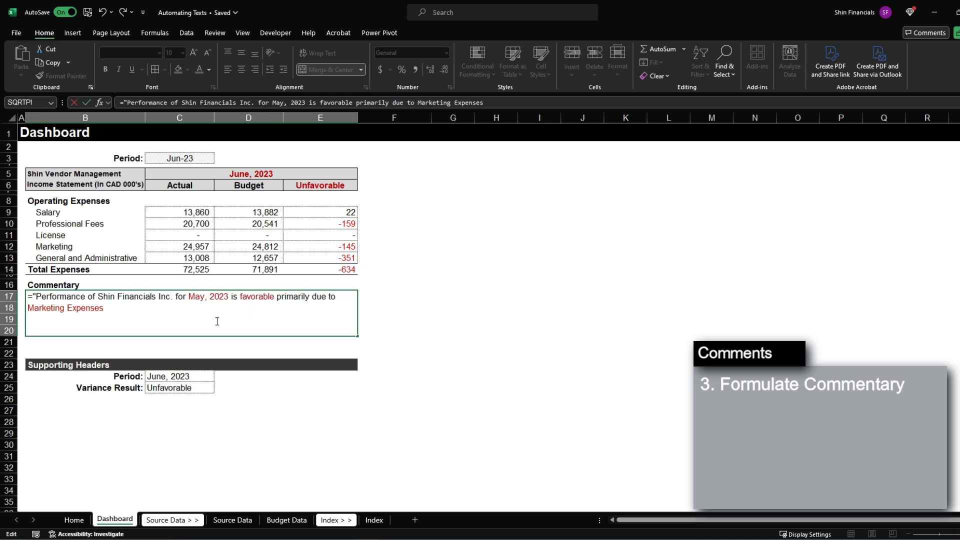
text(")
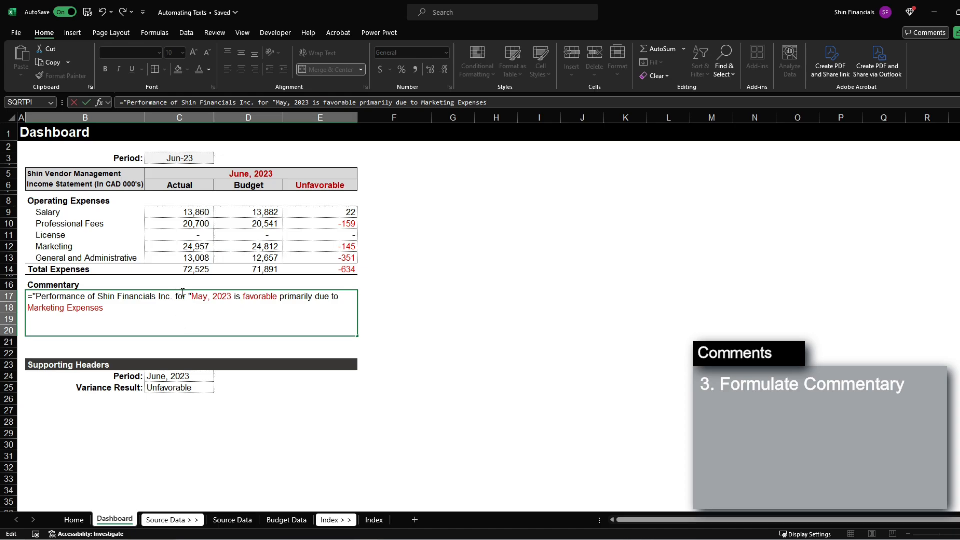
Replace "Shin Financials Inc." in the B17 commentary's quoted opening text with "Shin Vendor Management".
drag(189, 295, 33, 296)
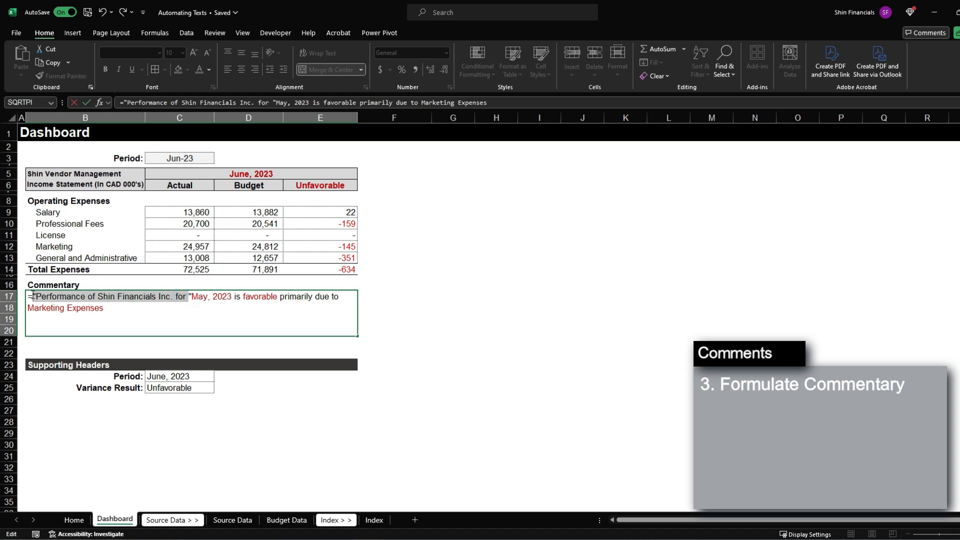
click(33, 296)
drag(97, 296, 174, 295)
key(BackSpace)
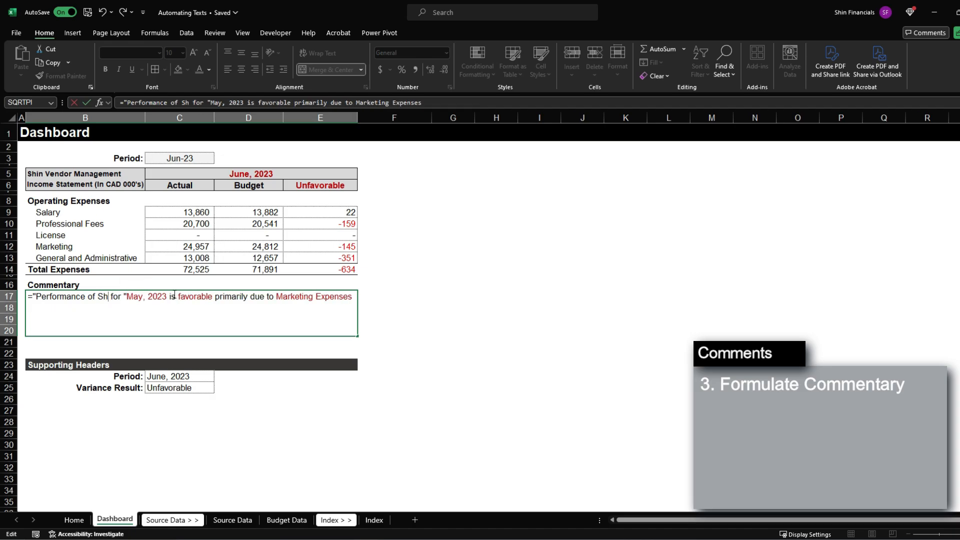
text(in Vendor Management)
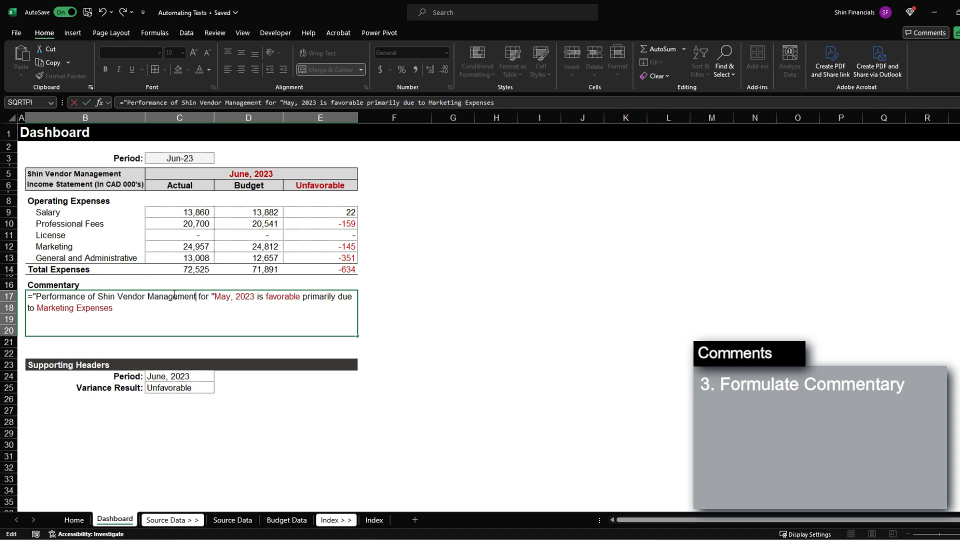
Replace the hardcoded "May, 2023" in the B17 formula with the absolute reference $C$24, joined by ampersands on both sides.
click(215, 297)
text(&)
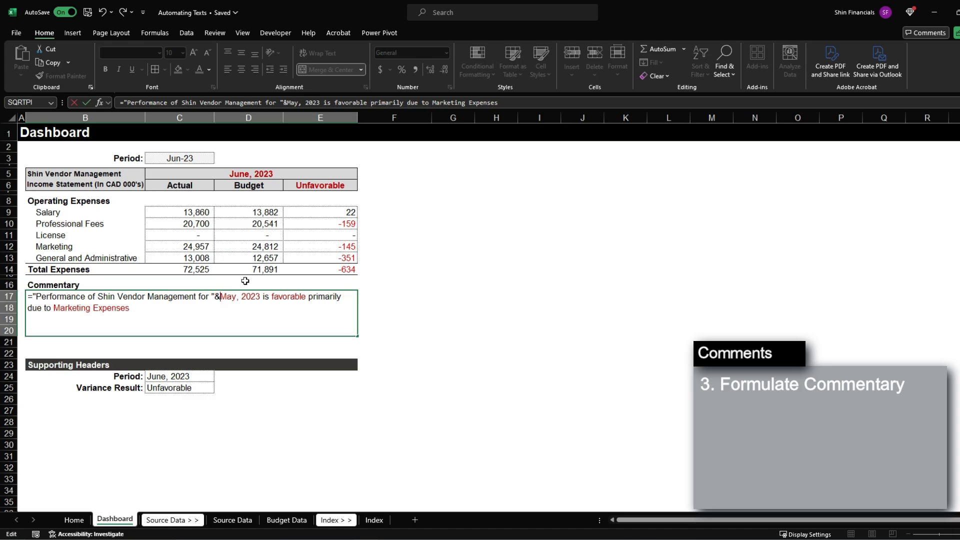
drag(220, 295, 216, 296)
drag(215, 296, 32, 296)
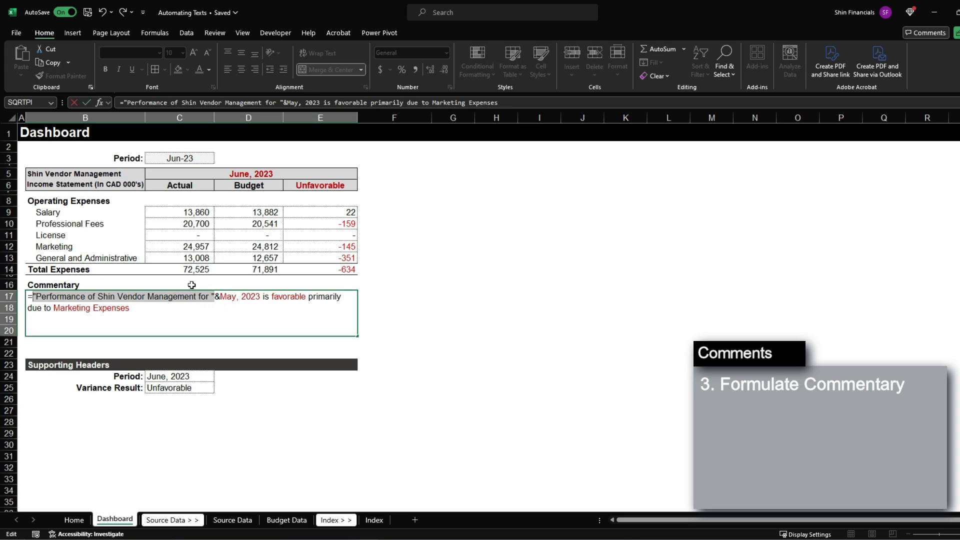
click(220, 296)
drag(220, 296, 261, 295)
key(Delete)
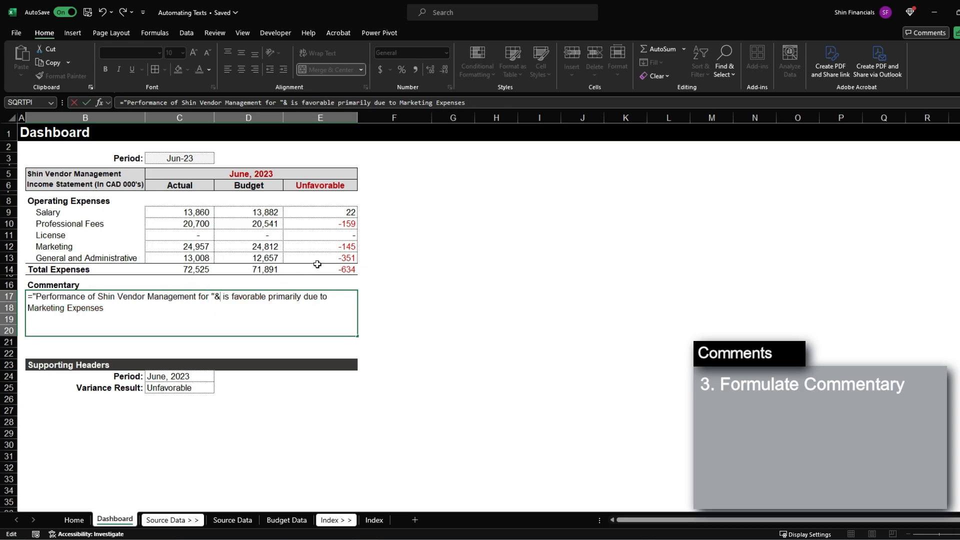
click(178, 374)
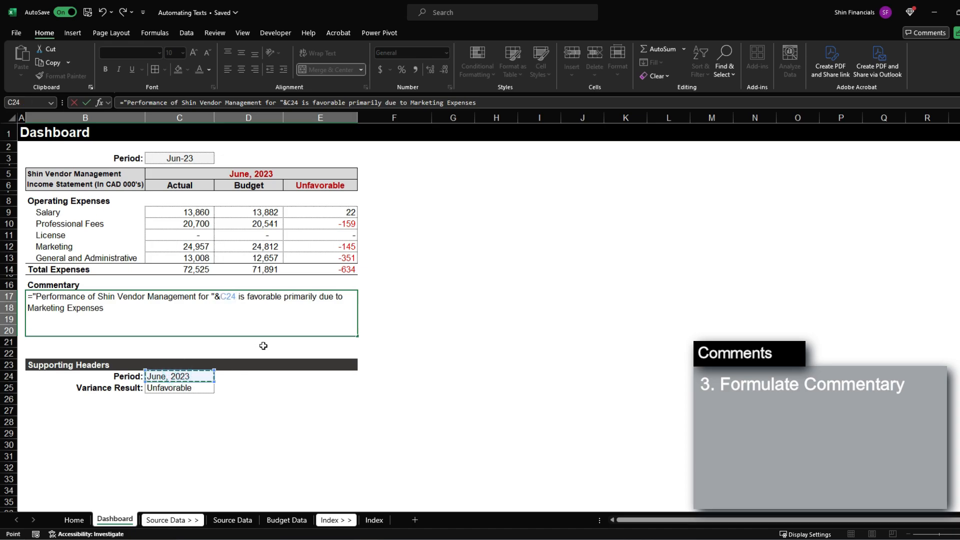
key(F4)
text(&)
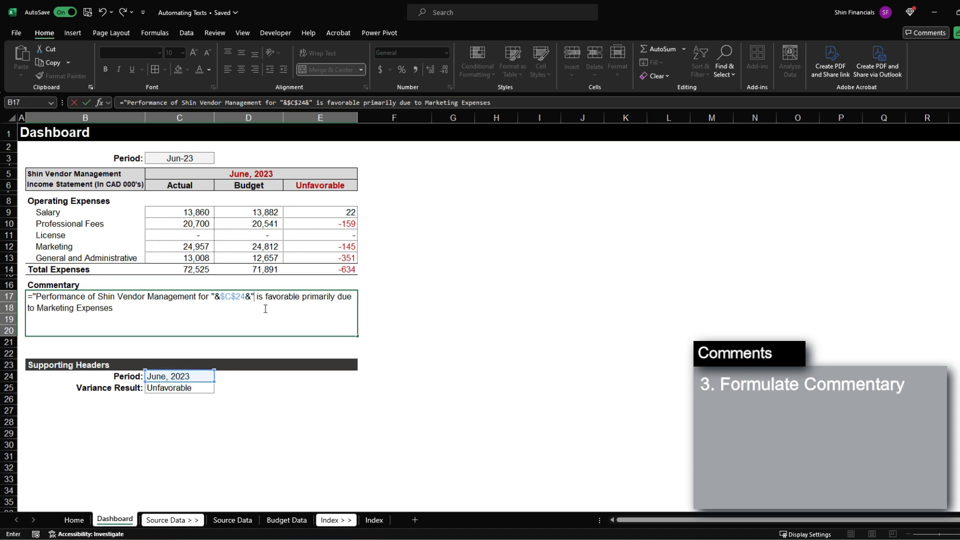
Enclose " is " in quotation marks and replace the hardcoded "favorable" with $C$25, joined by ampersands, in the B17 formula.
text(")
click(265, 297)
text(")
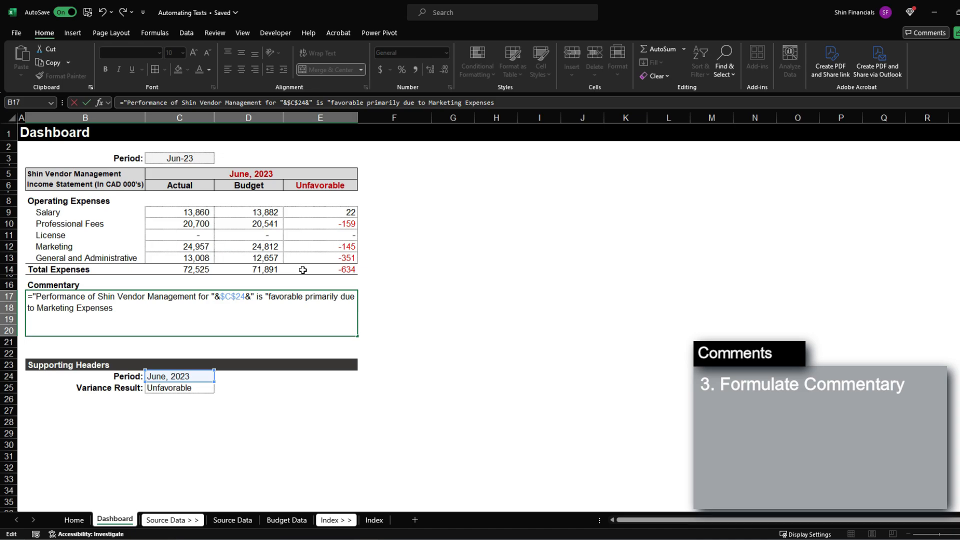
text(&)
click(158, 390)
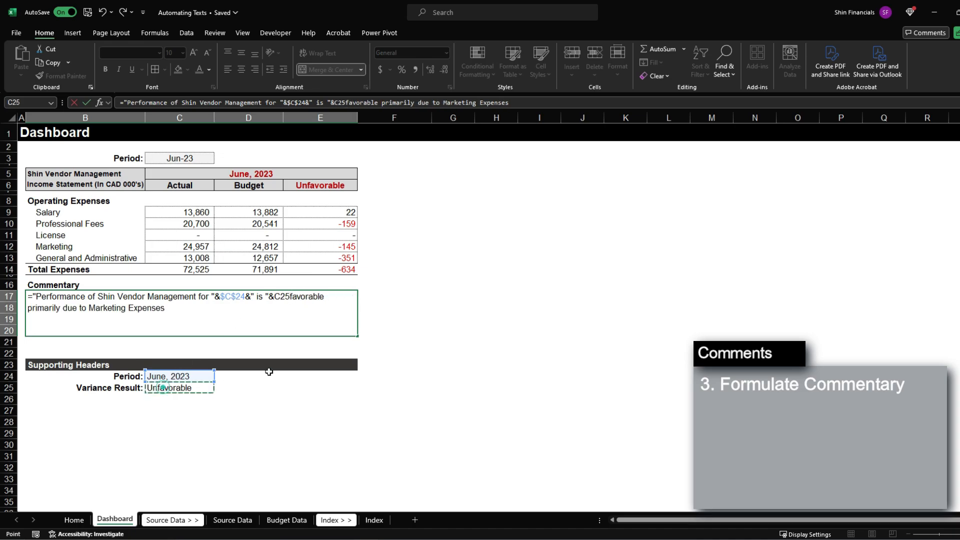
key(F4)
text(&)
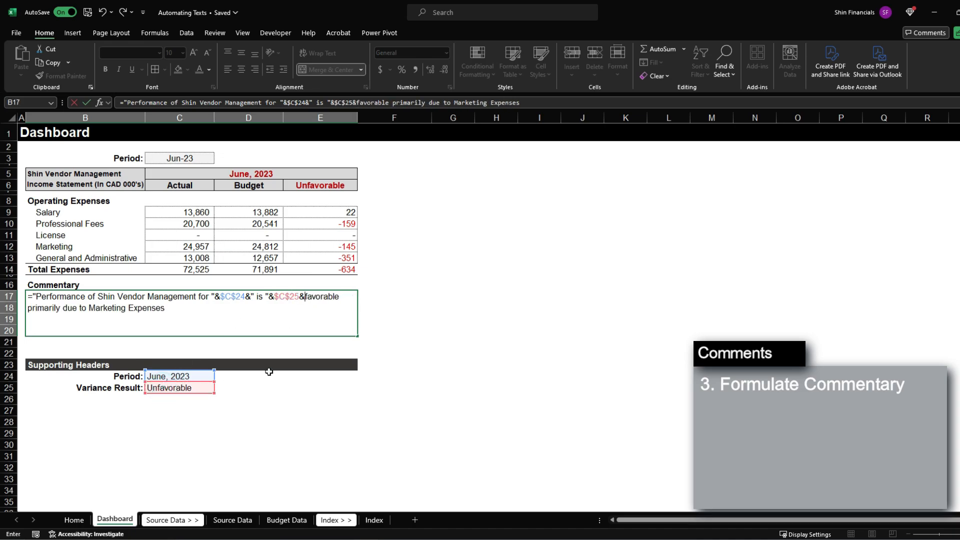
key(Delete)
key(Delete)
key(Delete)
key(Delete)
key(Delete)
key(Delete)
key(Delete)
key(Delete)
key(Delete)
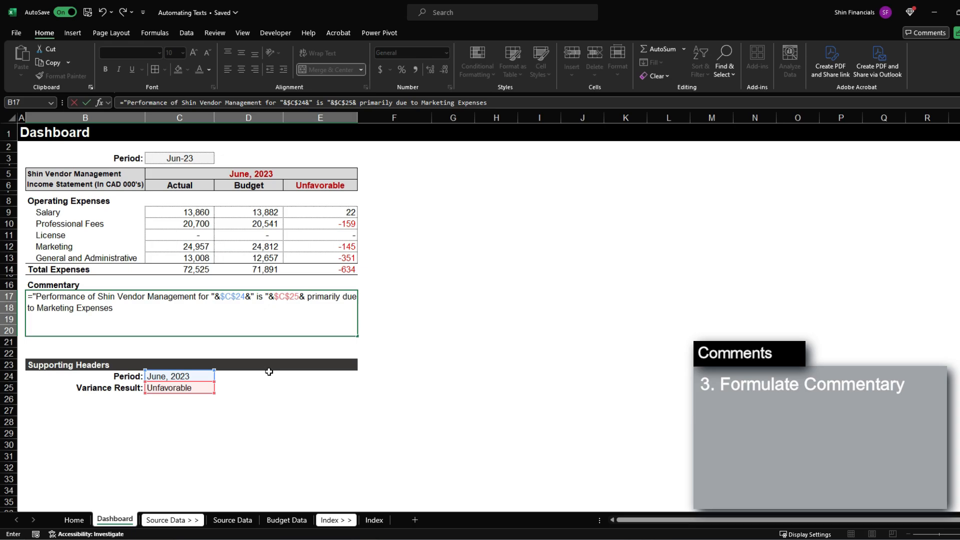
Enclose " primarily due to " in quotation marks, remove the hardcoded "Marketing Expenses", and commit the B17 formula.
text(")
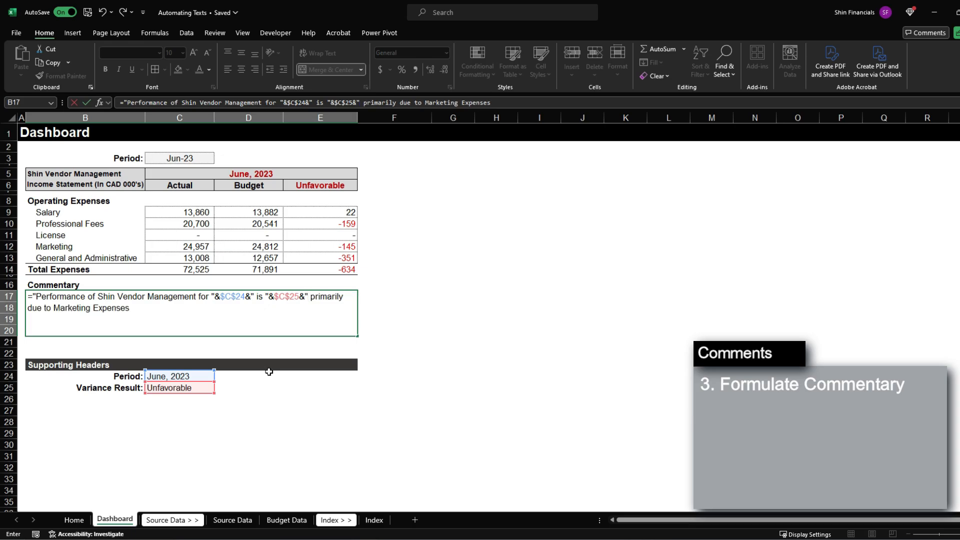
click(54, 308)
text(")
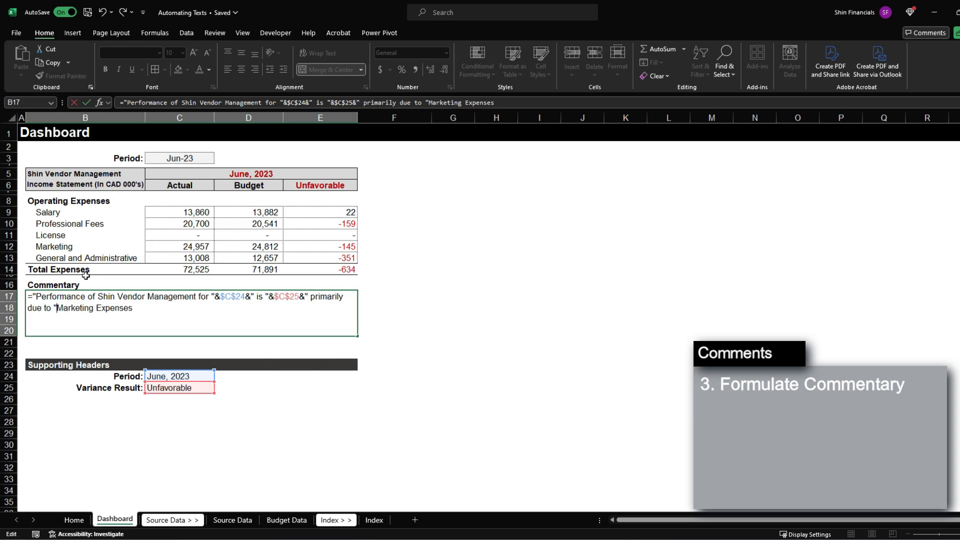
drag(140, 307, 59, 305)
key(BackSpace)
key(ctrl+Return)
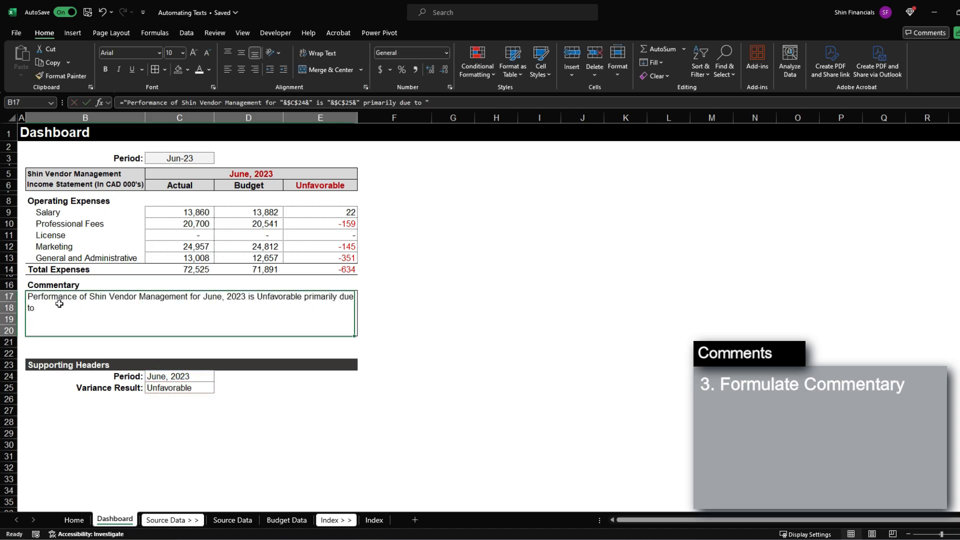
Examine the B17 formula's quoted text segments and its references to the period and variance result cells.
key(F2)
key(Escape)
key(F2)
key(Escape)
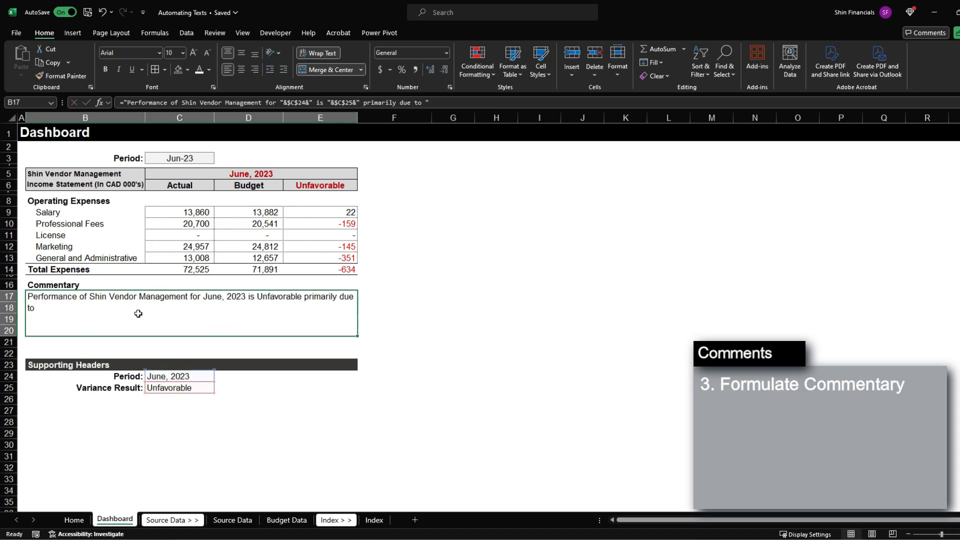
key(F2)
key(Escape)
key(F2)
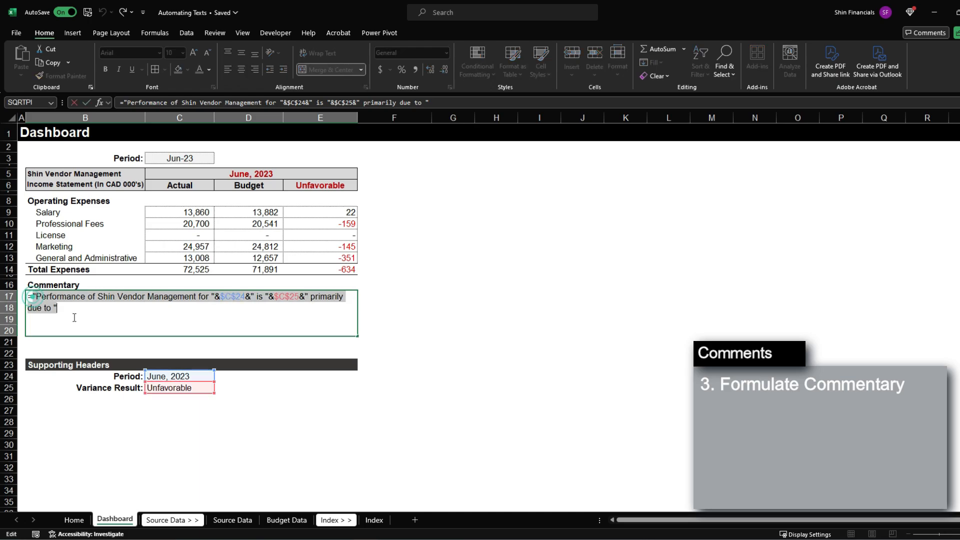
click(216, 296)
drag(216, 296, 31, 298)
double_click(233, 296)
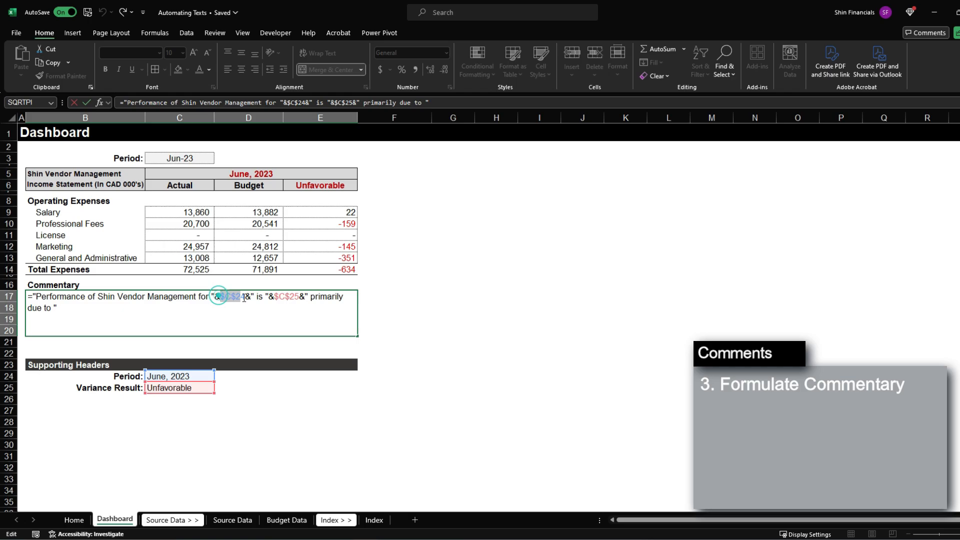
click(251, 299)
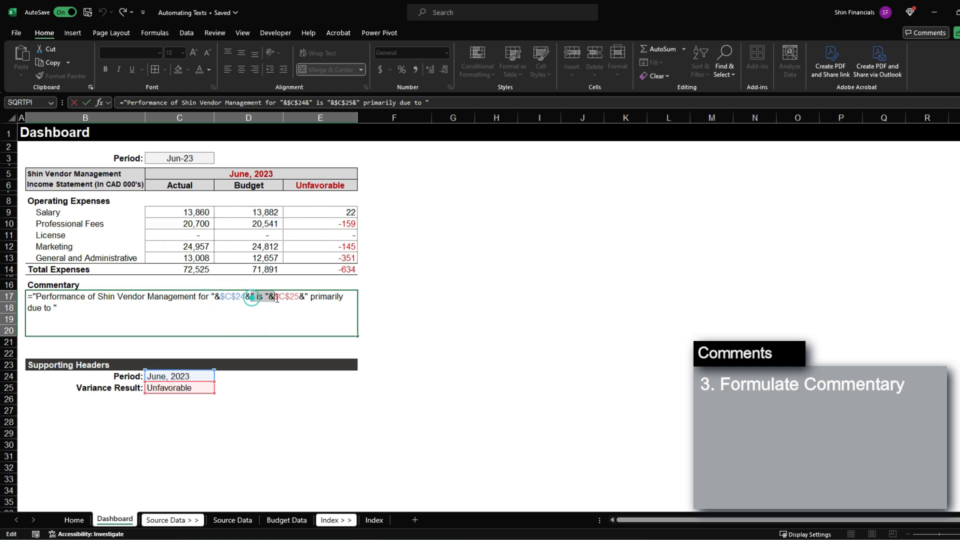
click(286, 298)
key(ctrl+Return)
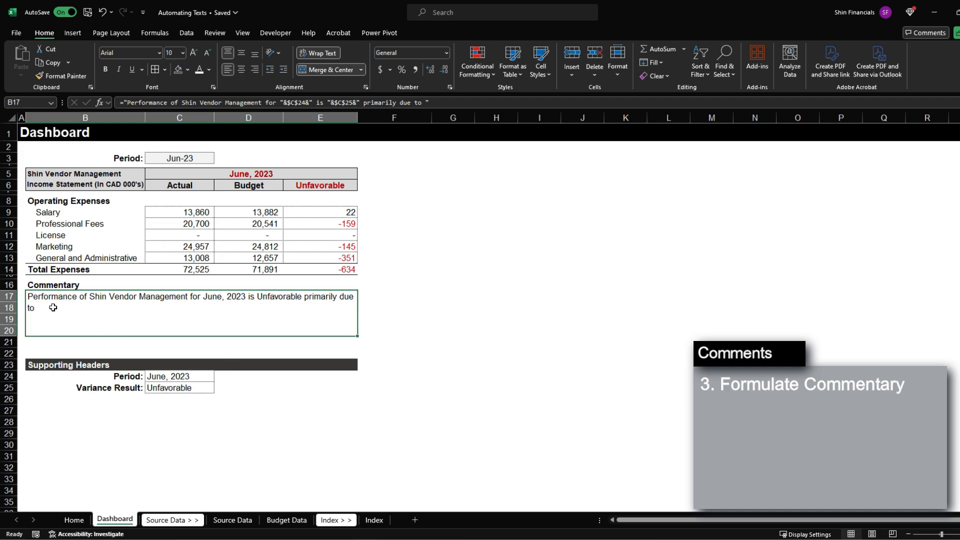
Test the B17 commentary by switching the period in C3 to Mar-23 and back to Jun-23.
click(188, 154)
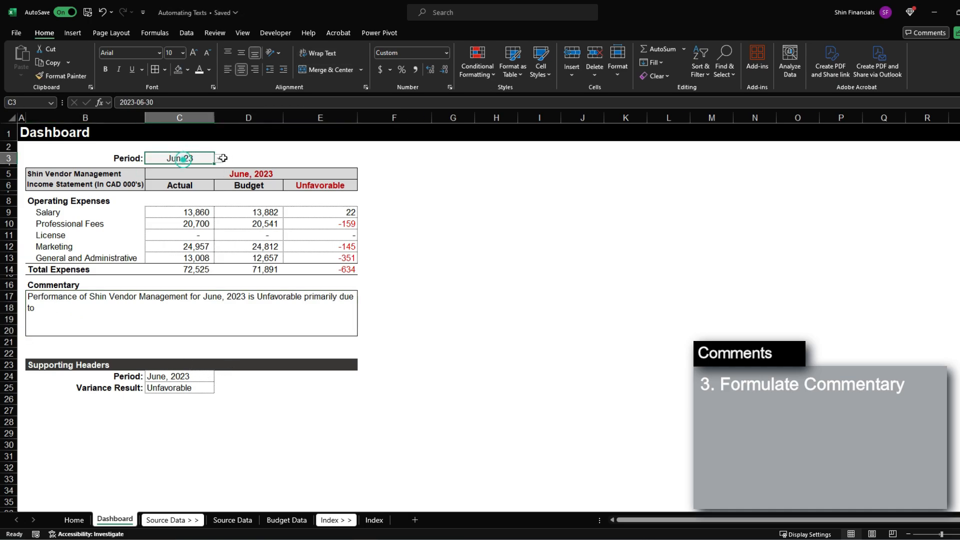
click(219, 158)
click(165, 187)
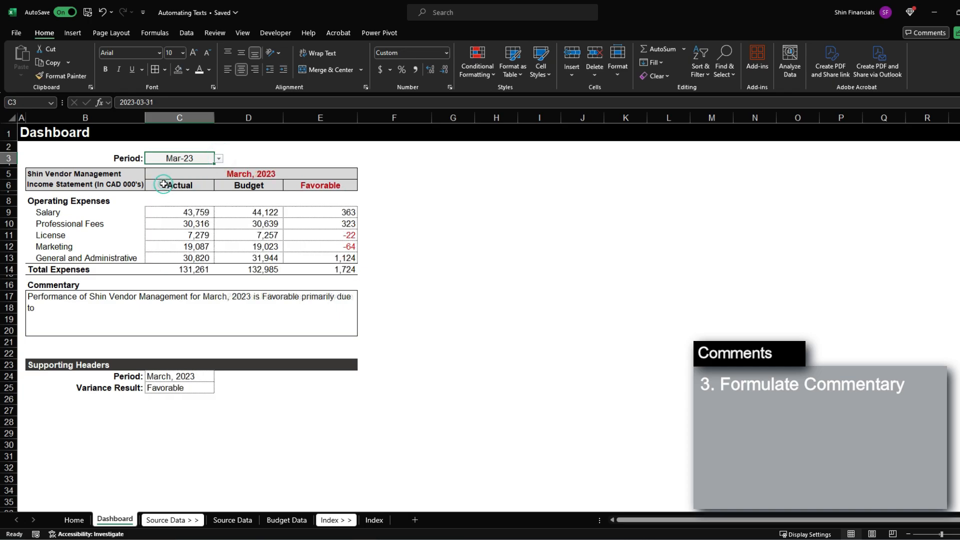
click(188, 313)
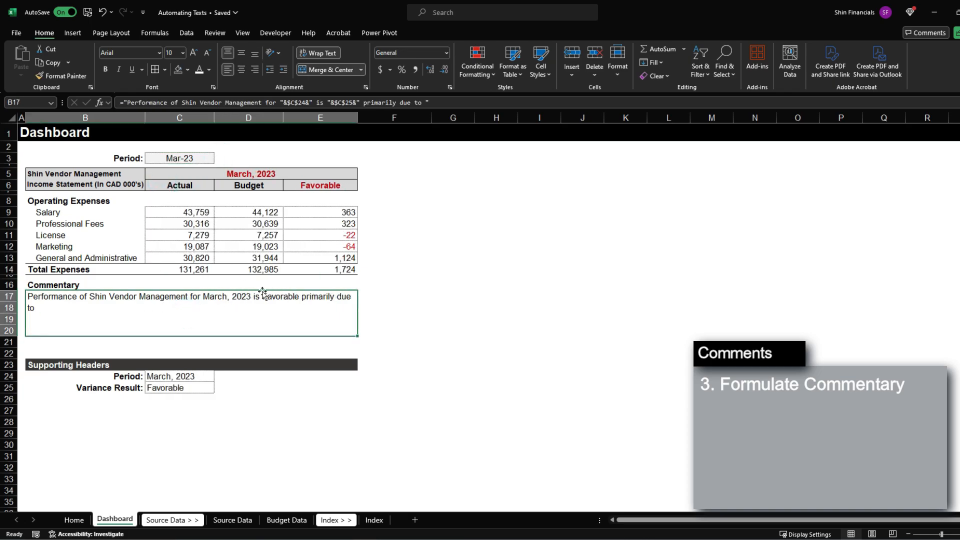
click(195, 159)
click(219, 158)
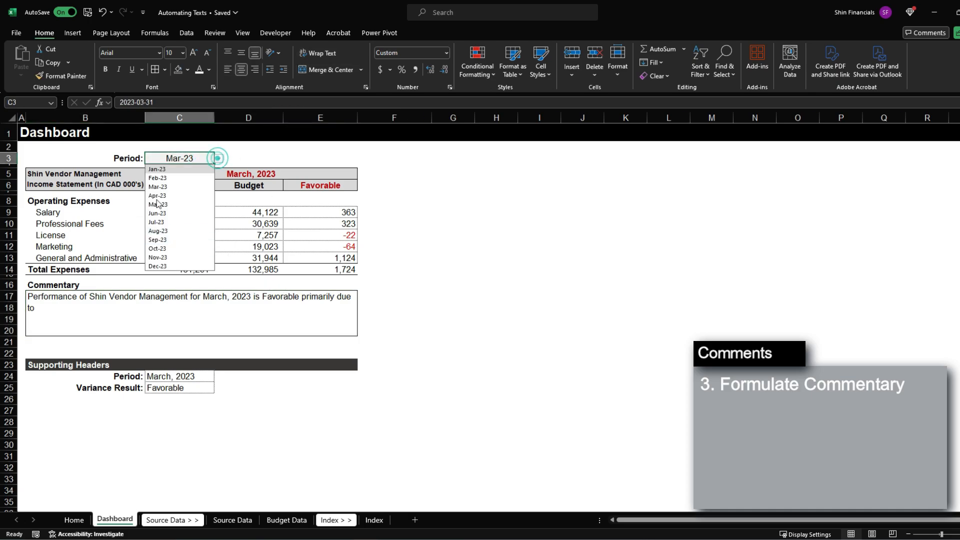
click(174, 213)
click(315, 323)
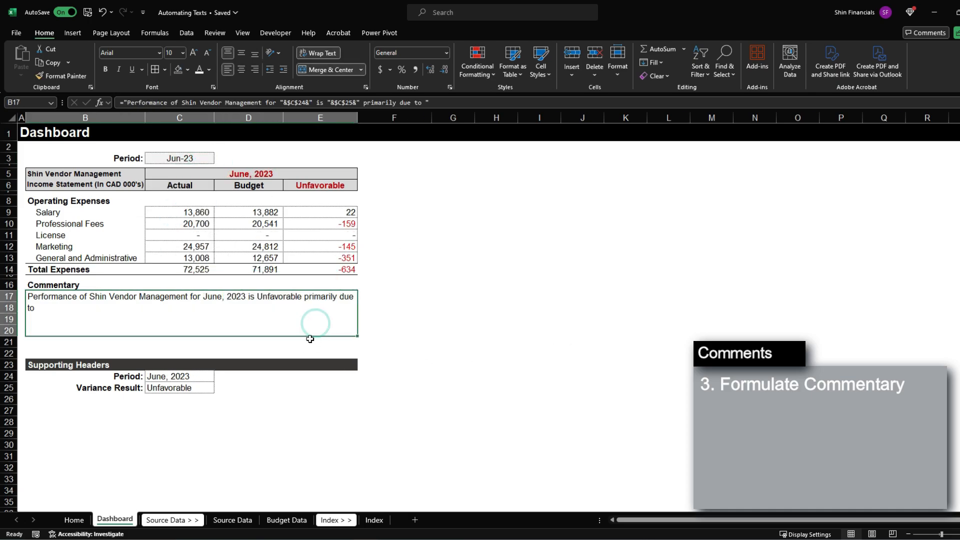
Copy the Variance Result label and value in B25:C25 to the row directly below.
drag(124, 390, 164, 388)
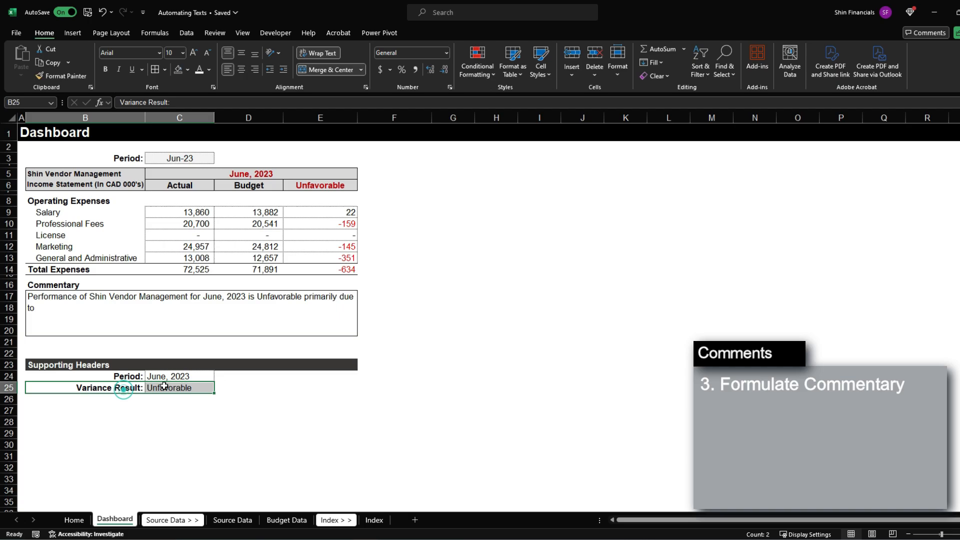
key(ctrl+c)
key(Down)
key(ctrl+v)
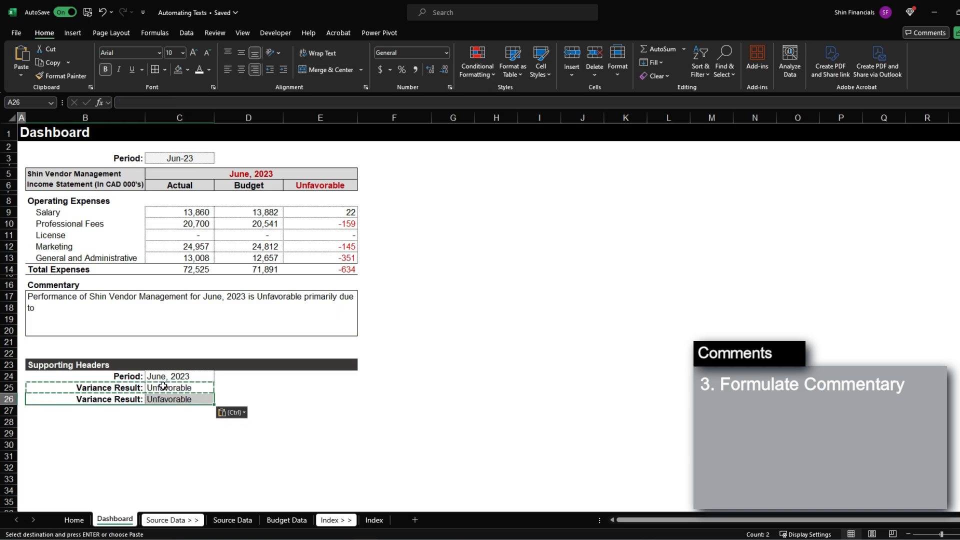
key(Escape)
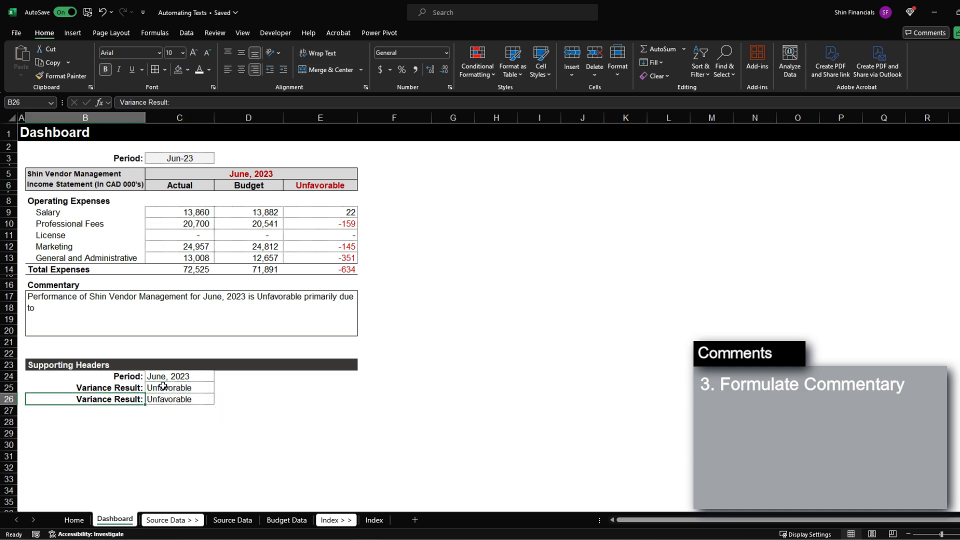
Label B26 "Major Operating Expense:" and clear the copied formula from C26.
text(Major Operating)
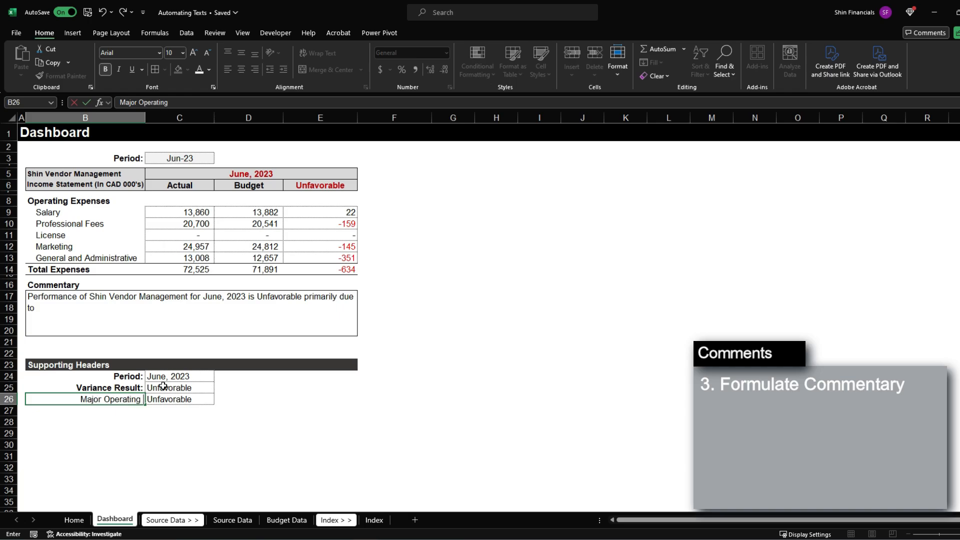
text( Expense:)
key(Tab)
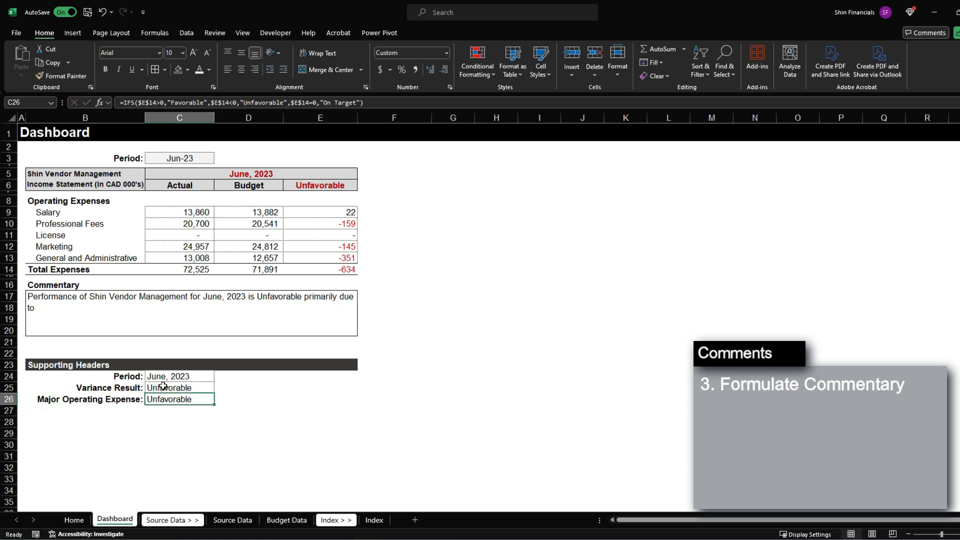
text(=)
key(BackSpace)
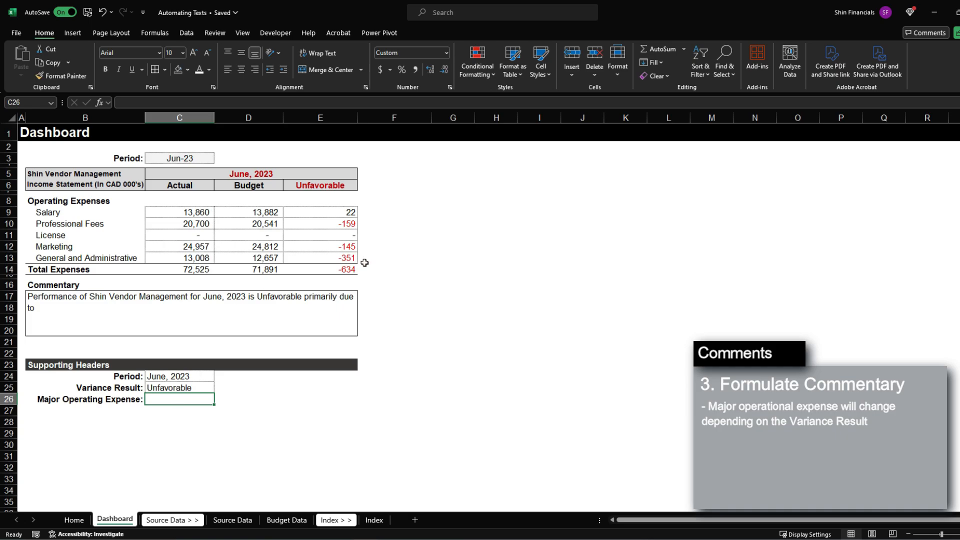
click(347, 273)
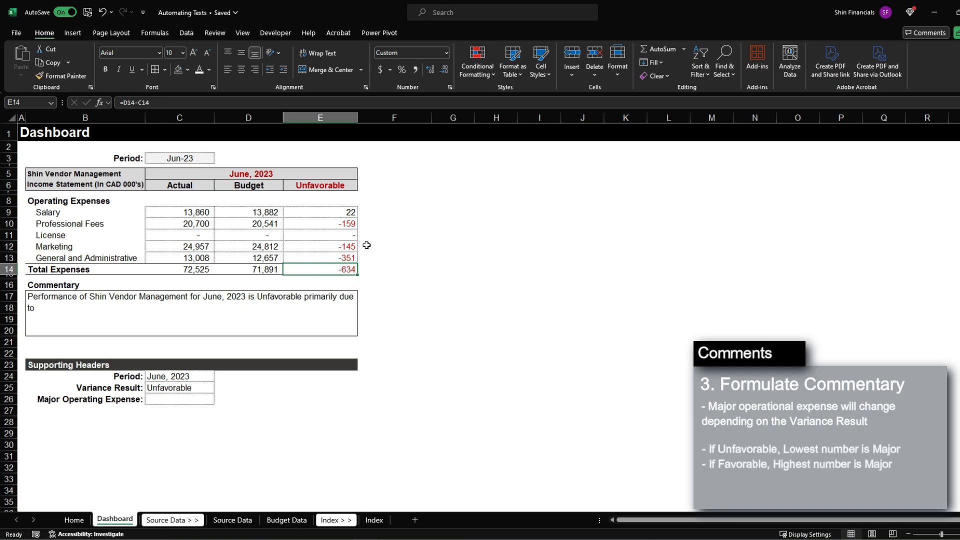
Narrow column F to a width of 1 as a spacer beside the variance column.
click(382, 185)
key(alt+h)
text(ow1)
key(Return)
click(380, 183)
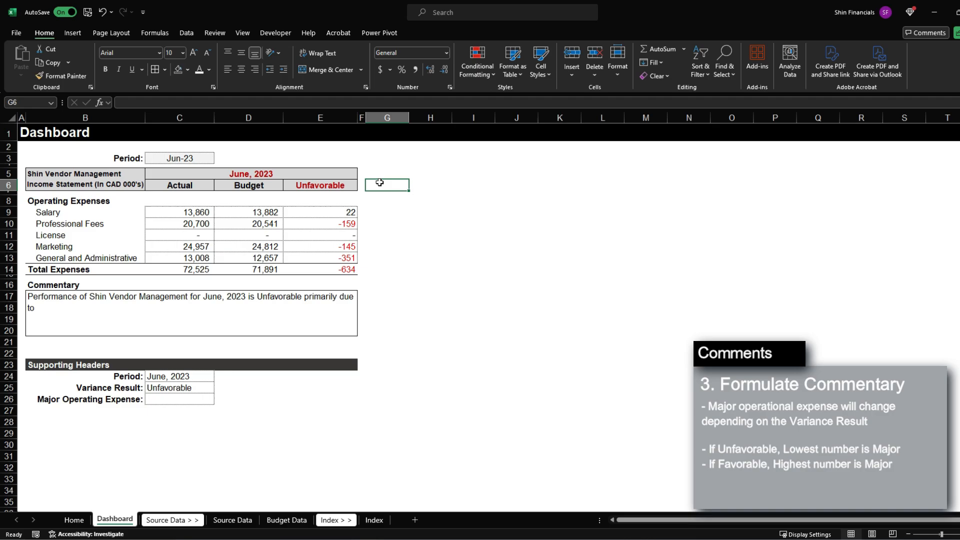
Copy the variance header from E6 to G6 and autofit column G's width.
click(353, 185)
key(ctrl+c)
click(385, 184)
key(Return)
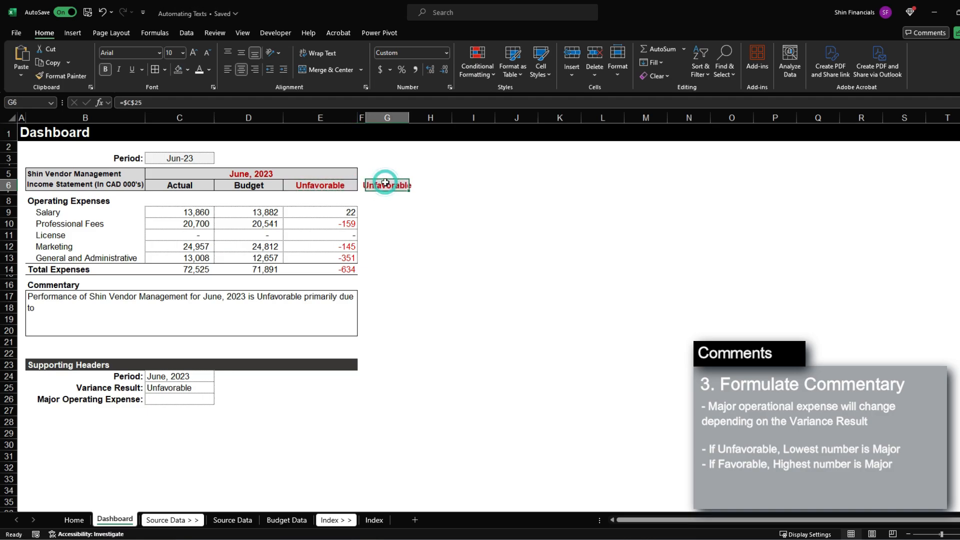
key(alt+h)
key(o)
key(i)
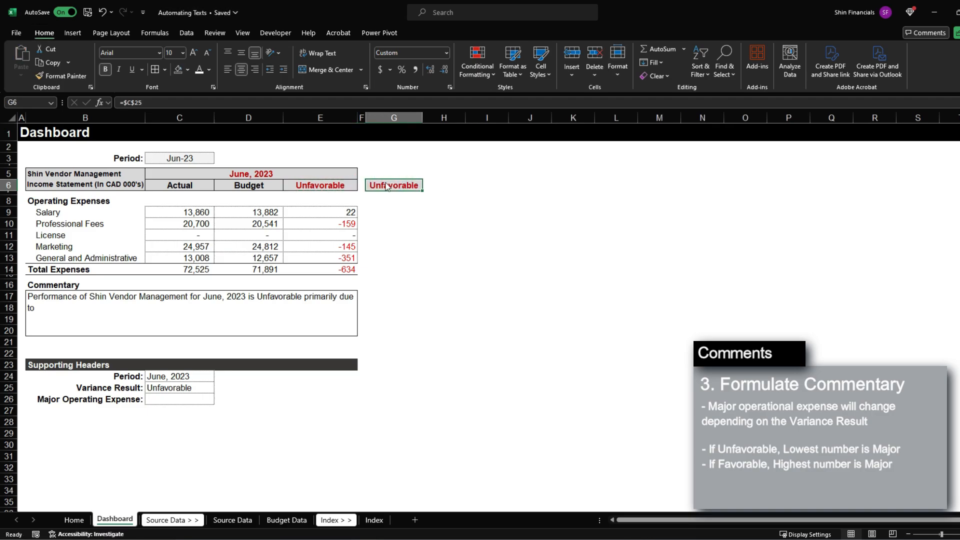
Fill G6 with dark blue and replace its contents with the header "Rank".
key(alt+h)
key(h)
key(Down)
key(Right)
key(Down)
key(Right)
key(Right)
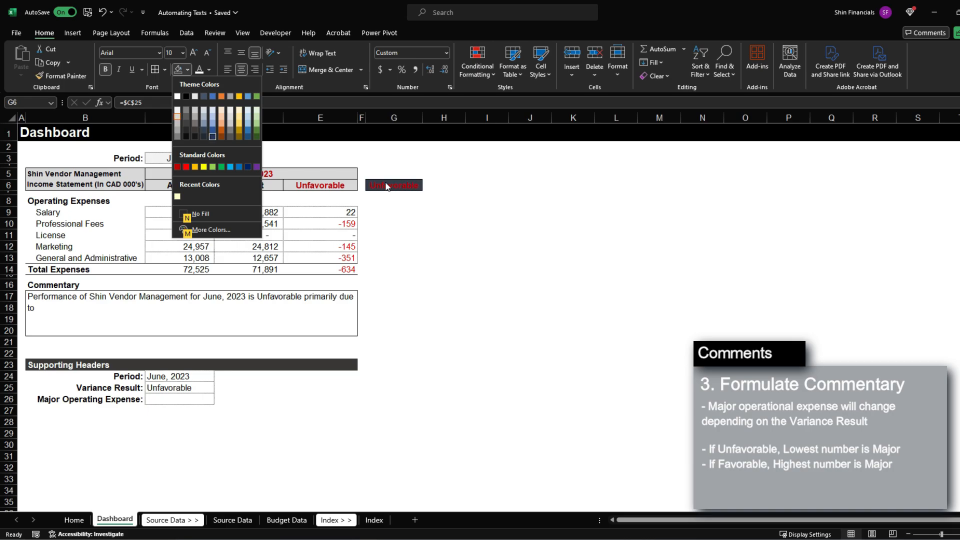
key(Return)
text(Blank)
key(Return)
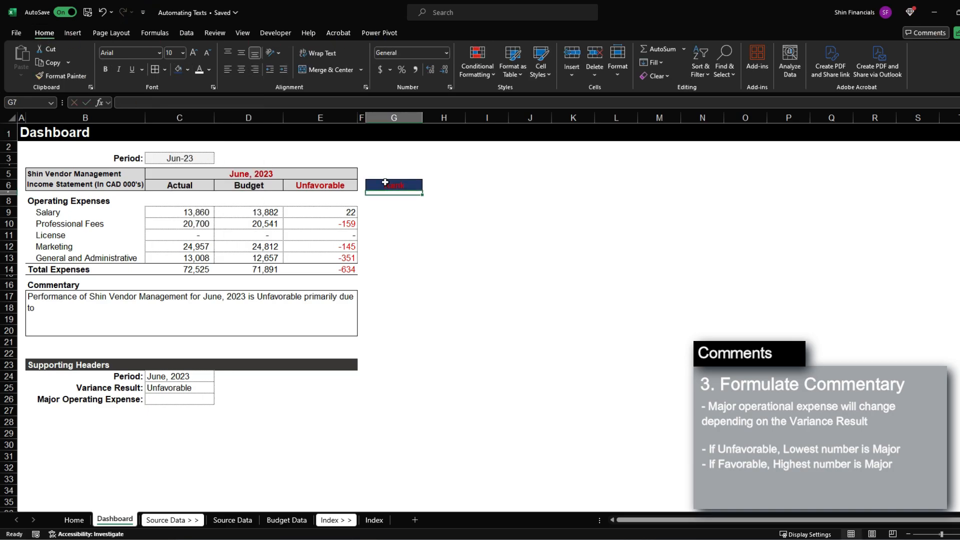
Start a RANK formula in G9 with the Salary variance $E9 as the number to rank.
key(Down)
key(Down)
text(=RANK()
key(Left)
key(Left)
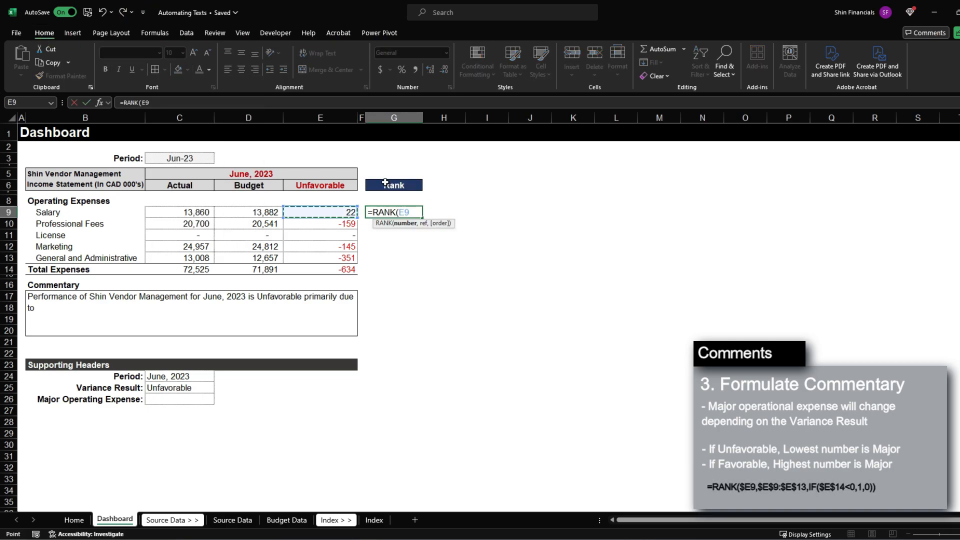
key(F4)
key(F4)
key(F4)
text(,)
Complete G9's RANK formula with the reference range $E$9:$E$13 and order 0 for descending.
key(Left)
key(Left)
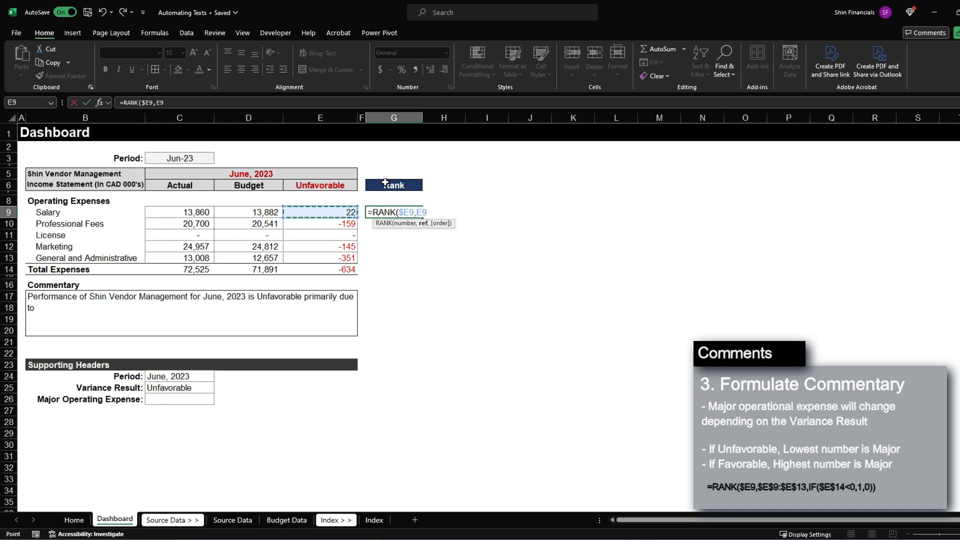
key(shift+Down)
key(shift+Down)
key(shift+Down)
key(shift+Down)
key(F4)
text(,)
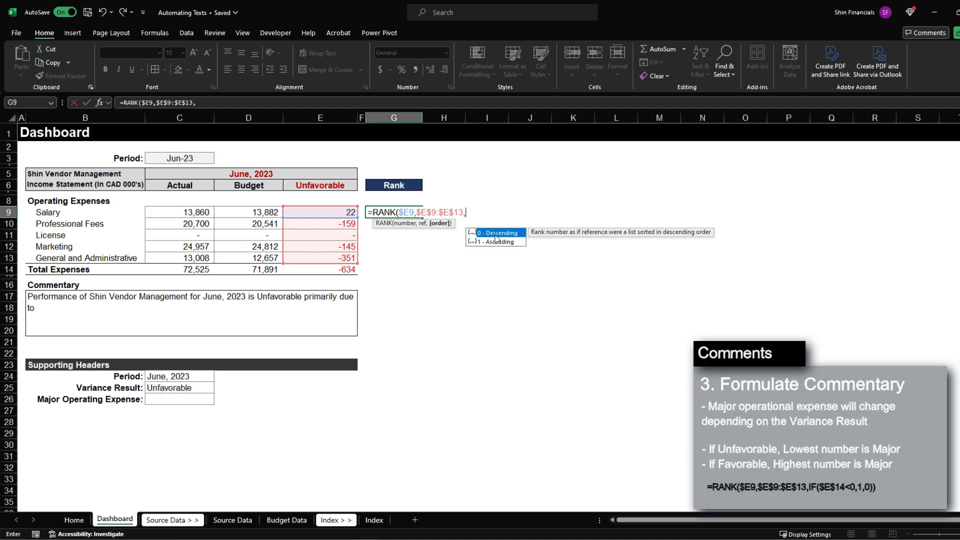
text(0))
key(ctrl+Return)
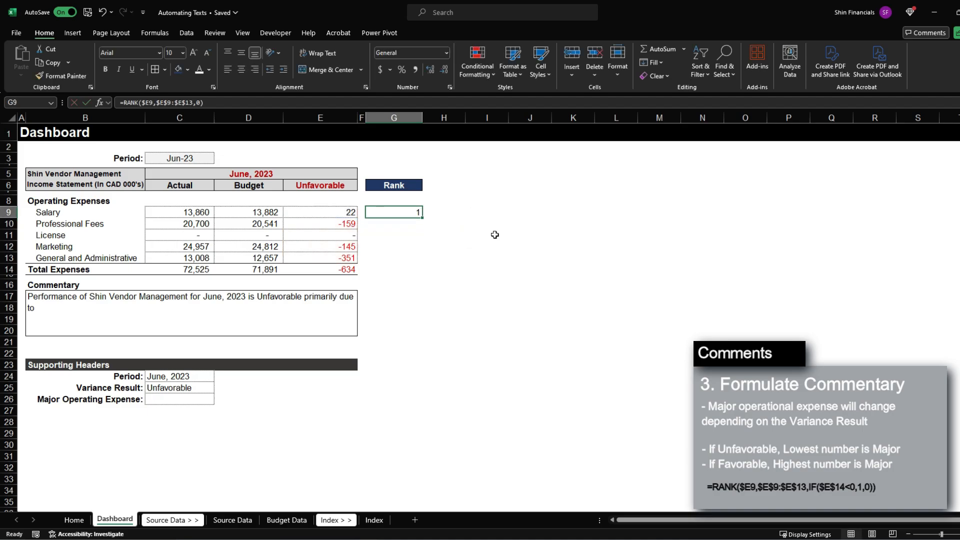
Examine the operating expense variances against the Salary rank, the total variance and the variance header.
click(338, 212)
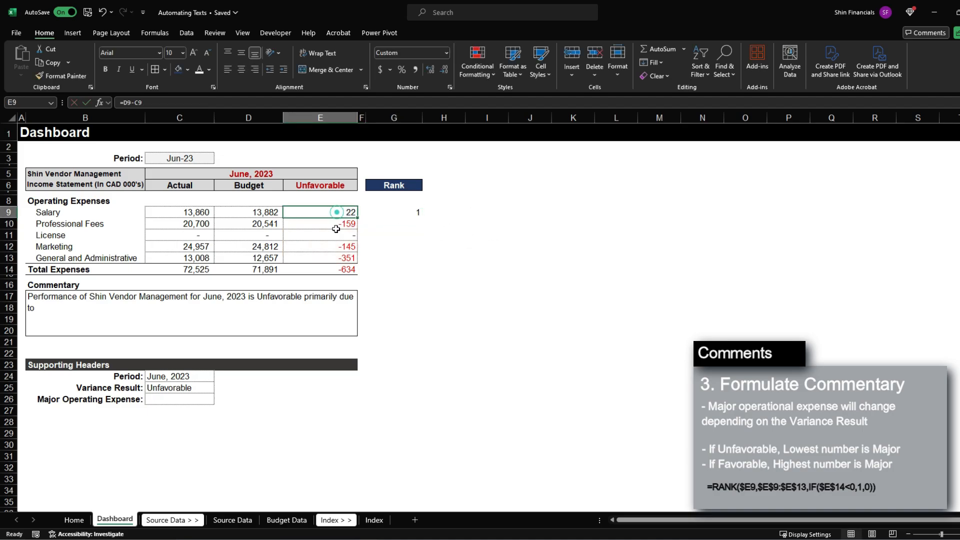
click(397, 216)
mouse_move(341, 273)
mouse_down()
mouse_move(348, 214)
mouse_move(328, 189)
mouse_move(333, 272)
mouse_up()
click(340, 267)
click(346, 221)
click(346, 210)
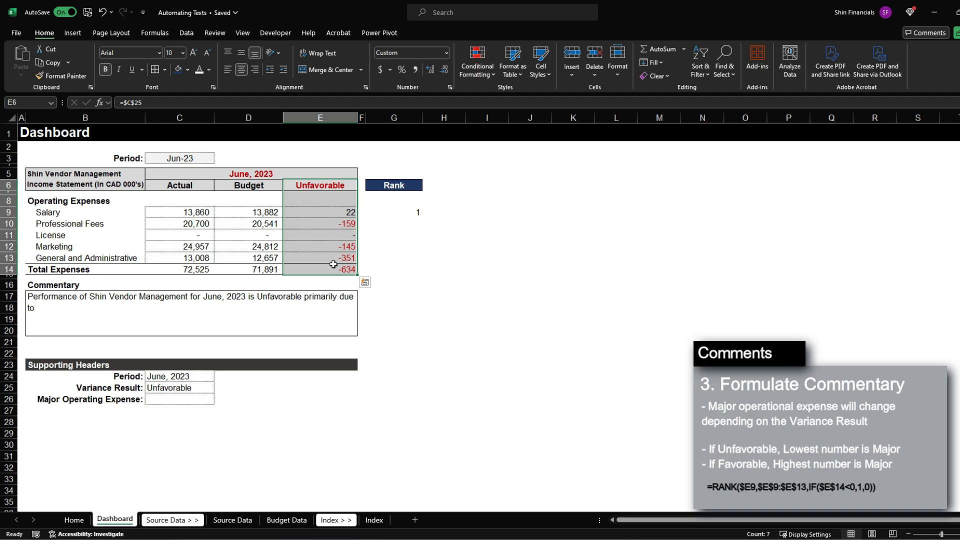
drag(341, 256, 347, 216)
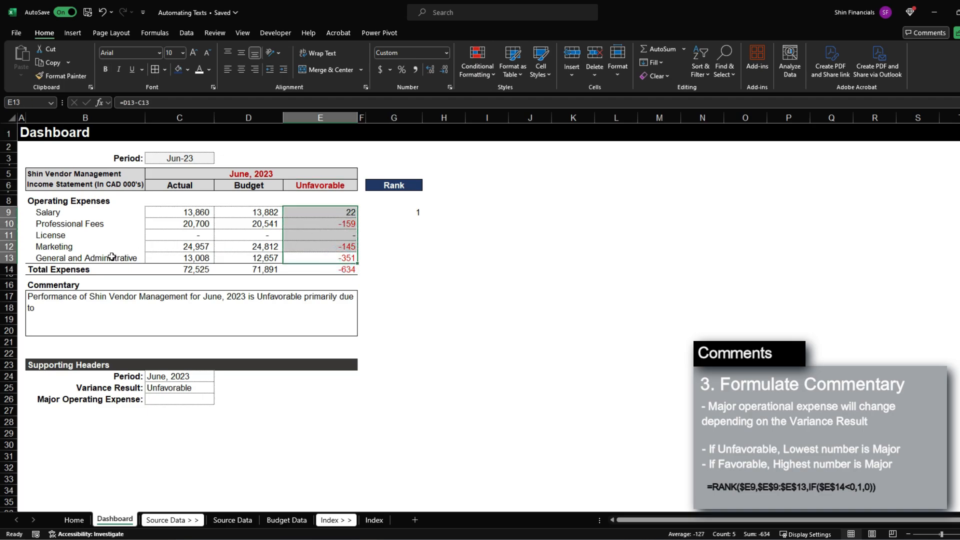
drag(111, 256, 324, 258)
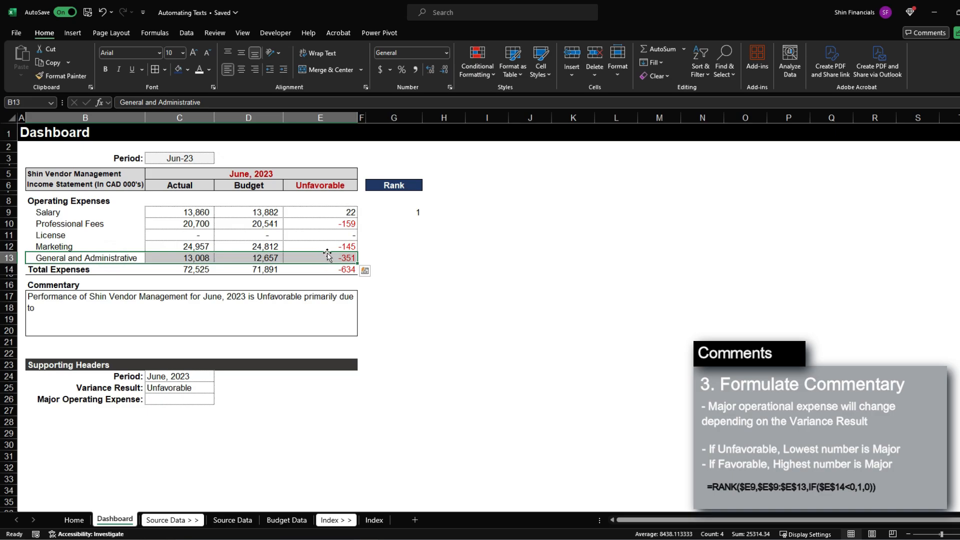
click(321, 266)
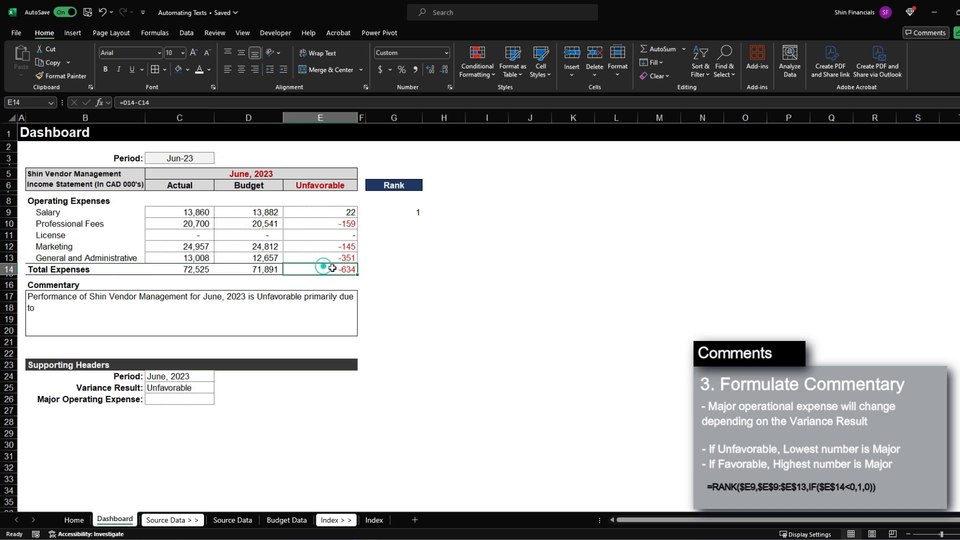
click(414, 212)
click(327, 183)
Change the order argument of G9's RANK formula to 1 for ascending.
double_click(407, 212)
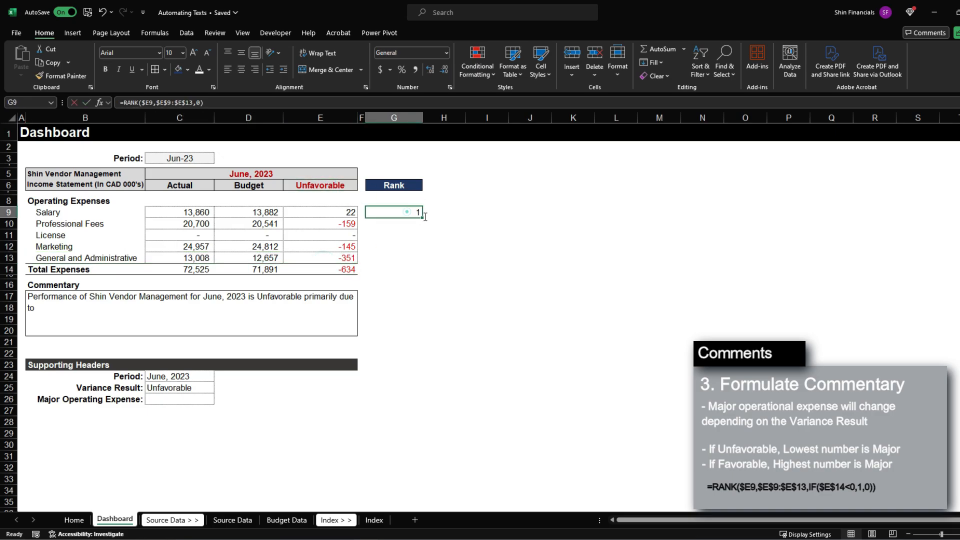
double_click(466, 212)
text(1)
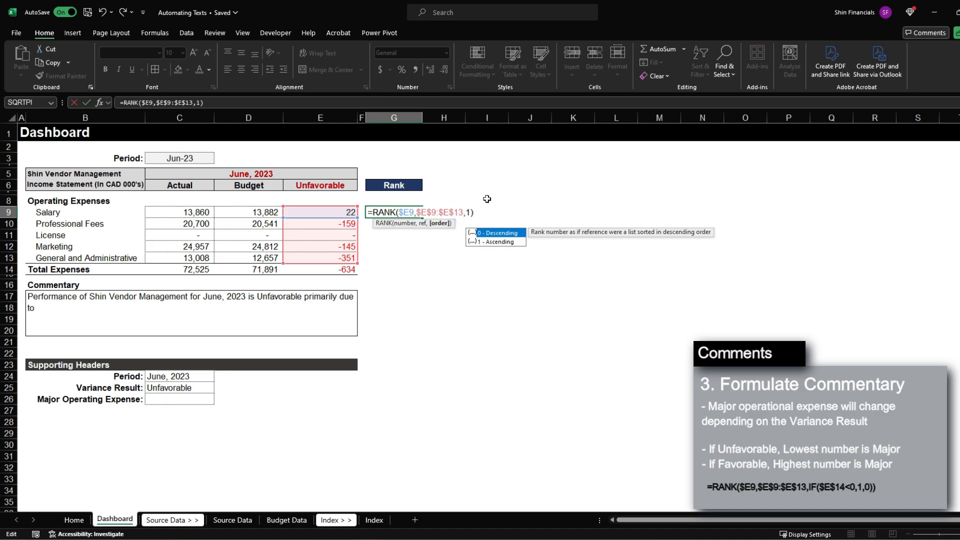
key(Return)
key(Up)
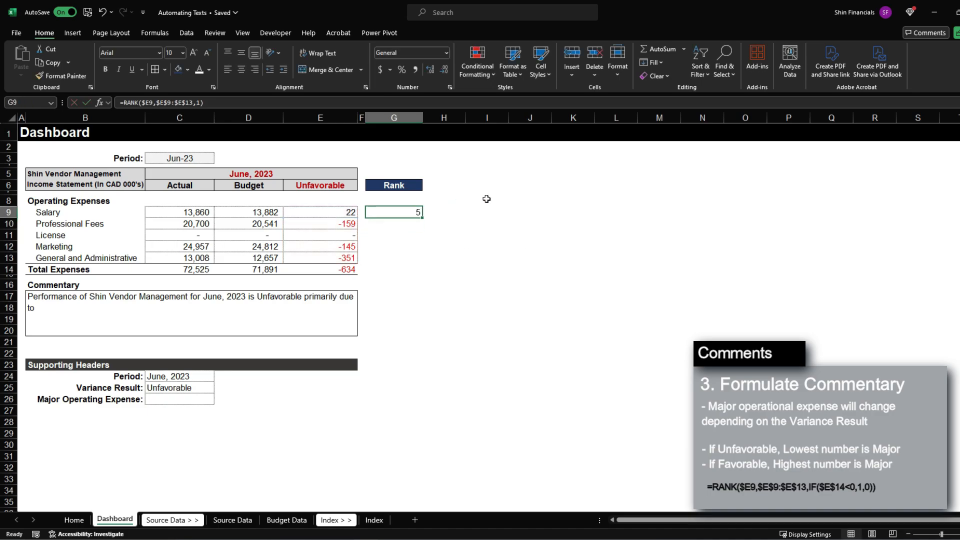
Copy the RANK formula from G9 down through G13 and check the General and Administrative row against its rank.
key(ctrl+c)
drag(395, 212, 378, 256)
key(ctrl+v)
key(Escape)
click(397, 259)
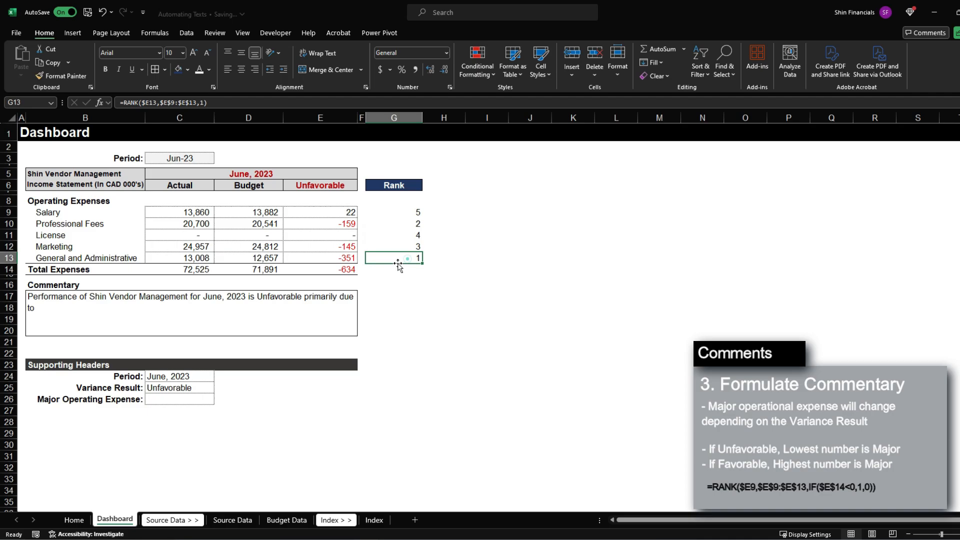
click(301, 259)
click(135, 258)
drag(135, 257, 351, 257)
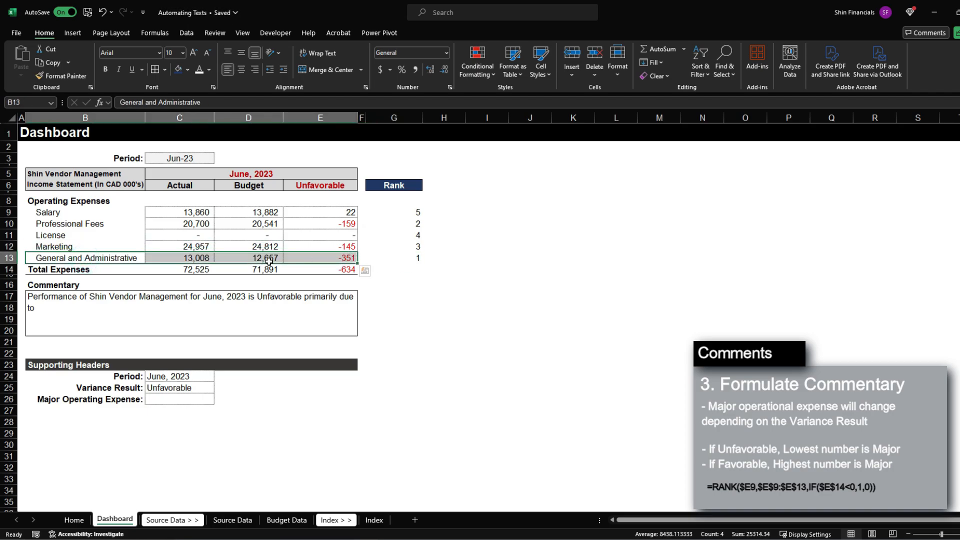
click(392, 255)
Make the order argument of G9's RANK formula conditional with IF($E$14<0,1,0).
click(395, 214)
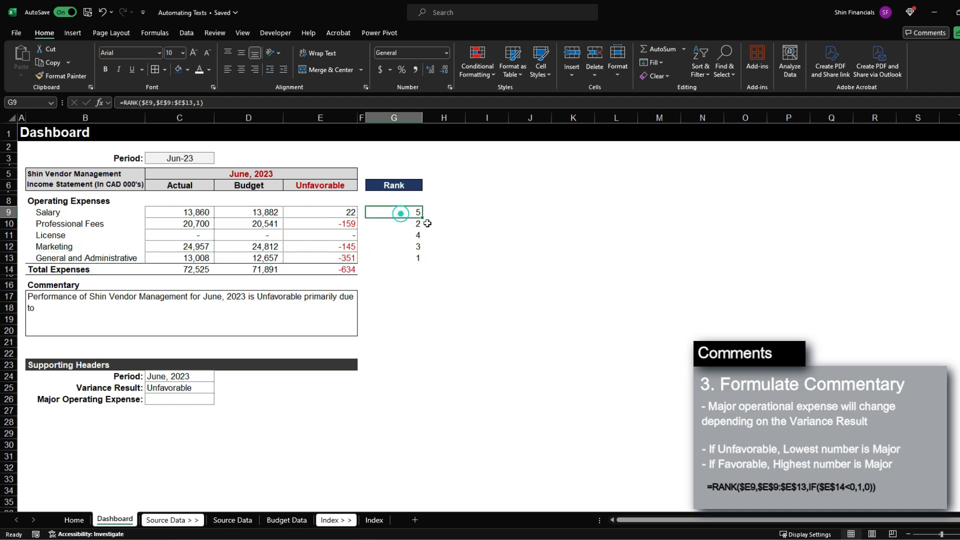
double_click(400, 215)
click(468, 211)
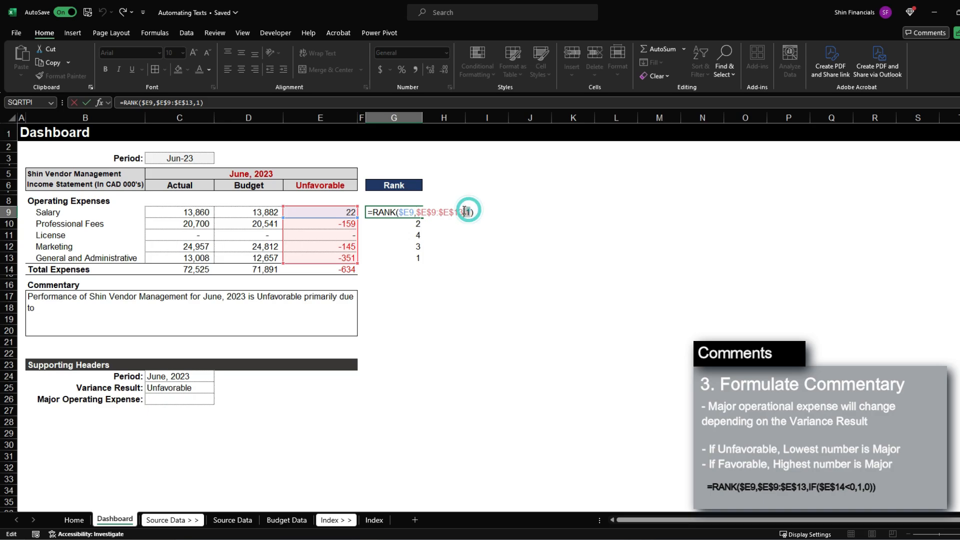
click(466, 210)
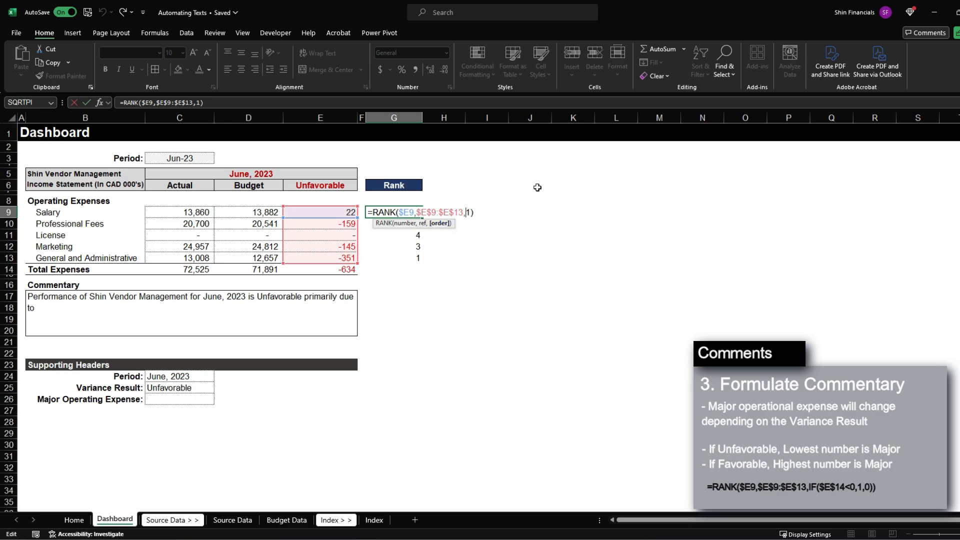
text(IF()
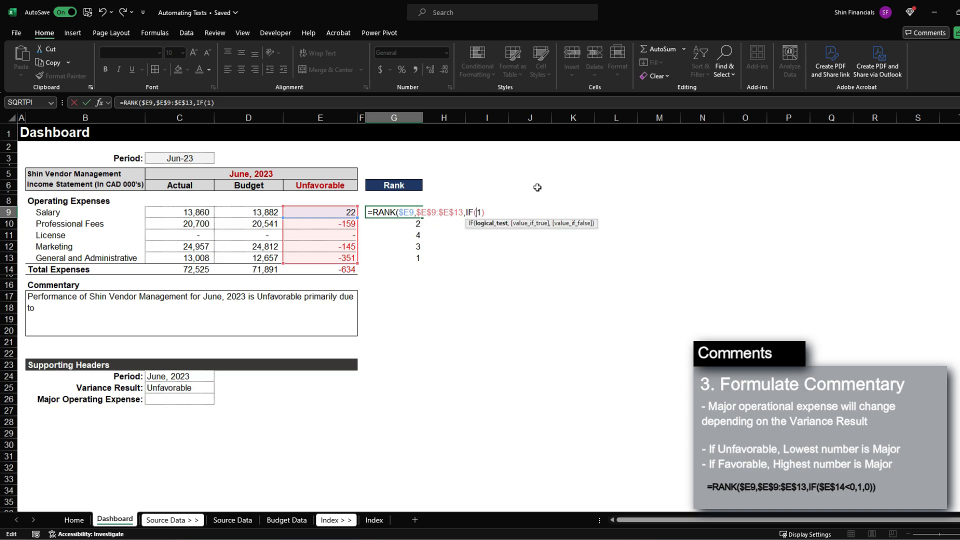
click(329, 269)
key(F4)
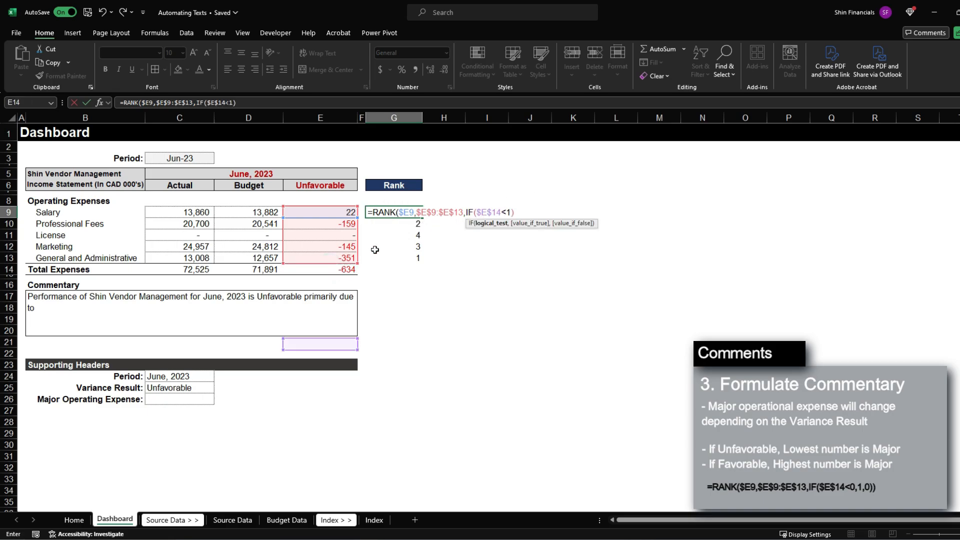
text(<0,1)
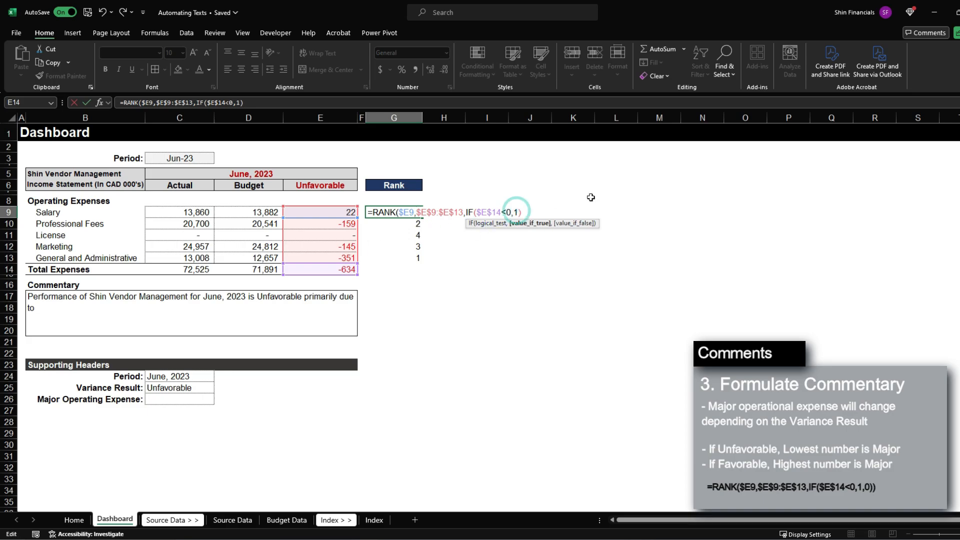
text(,)
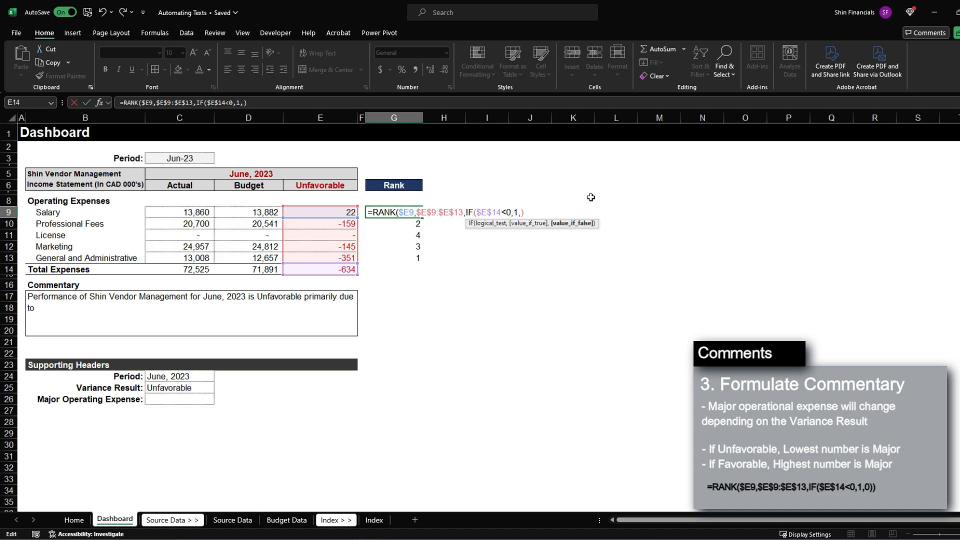
text(0)))
key(ctrl+Return)
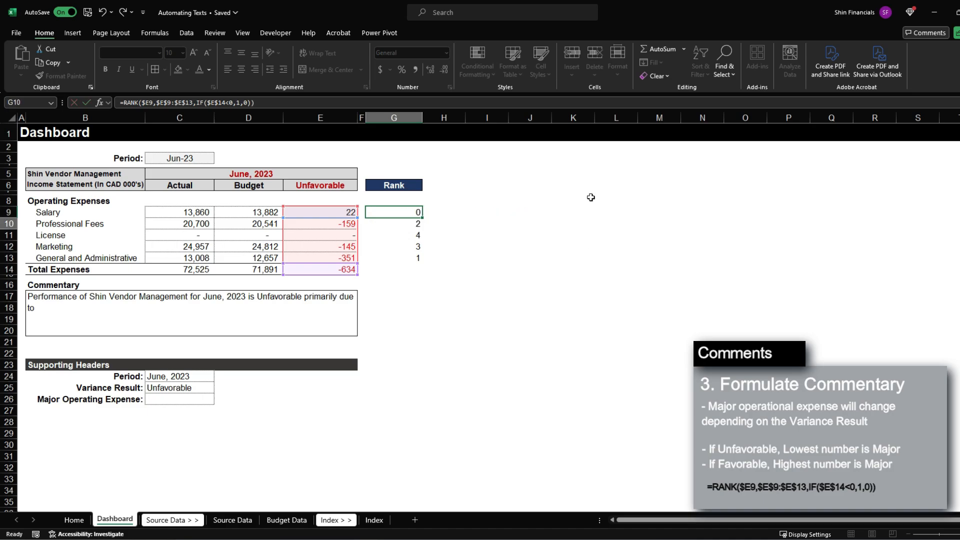
Copy the conditional RANK formula from G9 down through G13.
key(ctrl+c)
key(ctrl+shift+Down)
key(ctrl+v)
key(Escape)
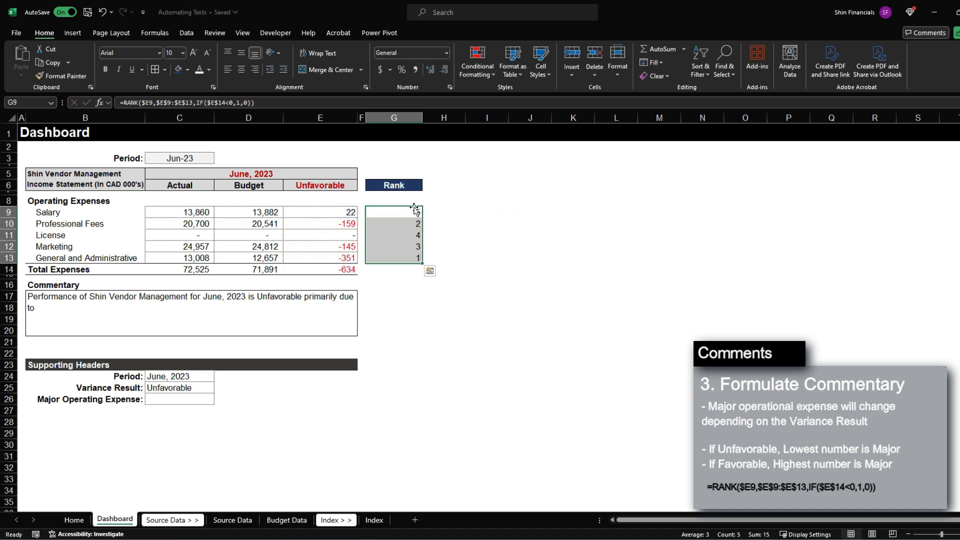
Center the rank values in G9:G13 horizontally and add borders to the cells.
drag(400, 212, 402, 259)
key(alt+h)
key(a)
key(c)
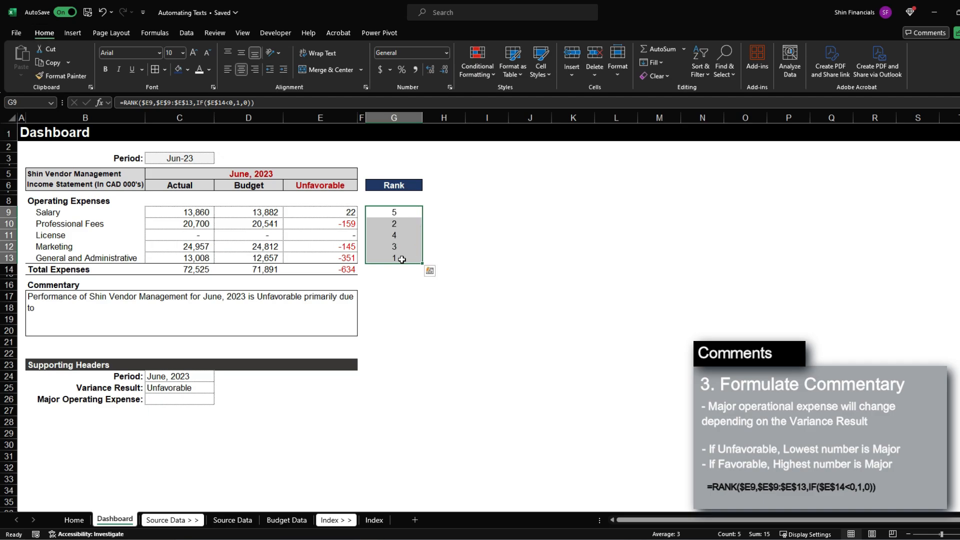
key(alt+h)
key(b)
key(m)
click(401, 259)
Set the Dashboard period in C3 to May-23 and check the Marketing row against its rank.
click(212, 159)
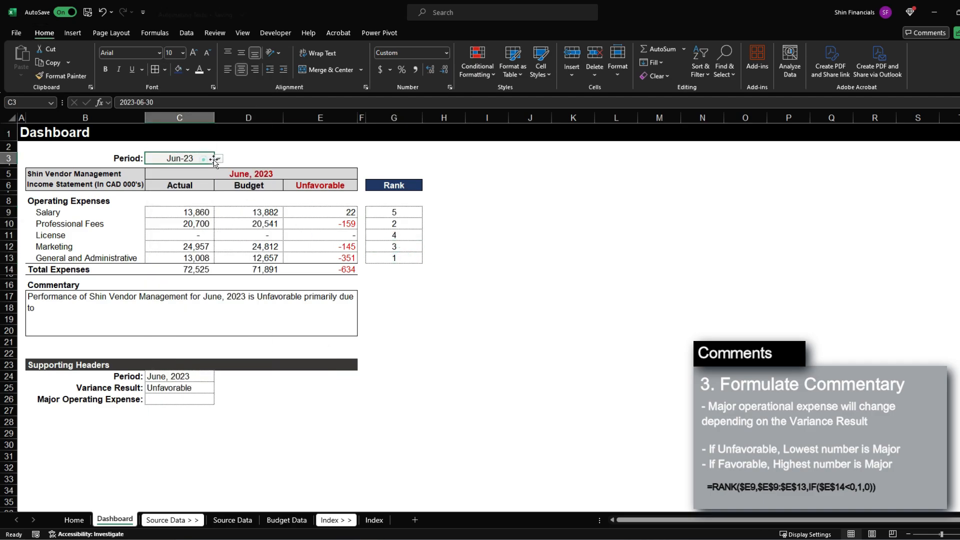
click(218, 158)
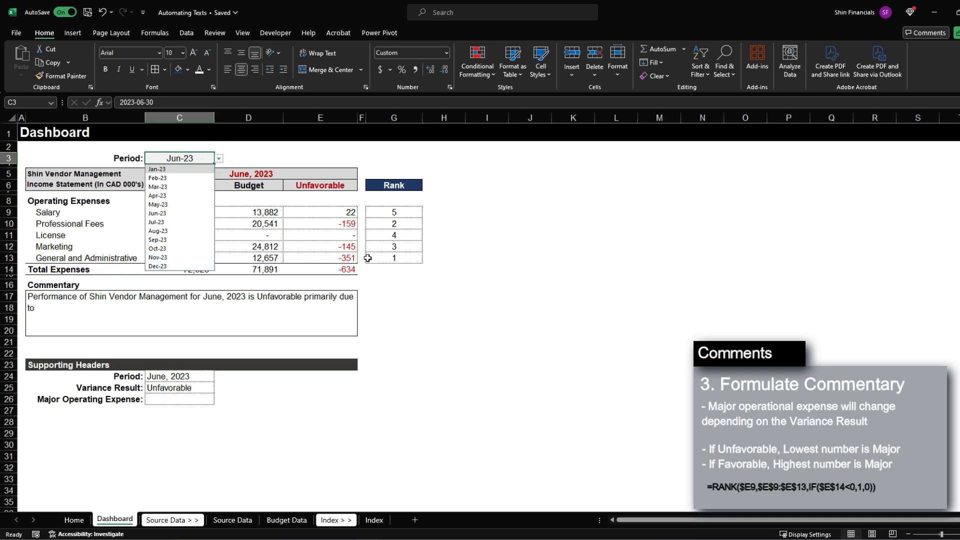
click(166, 205)
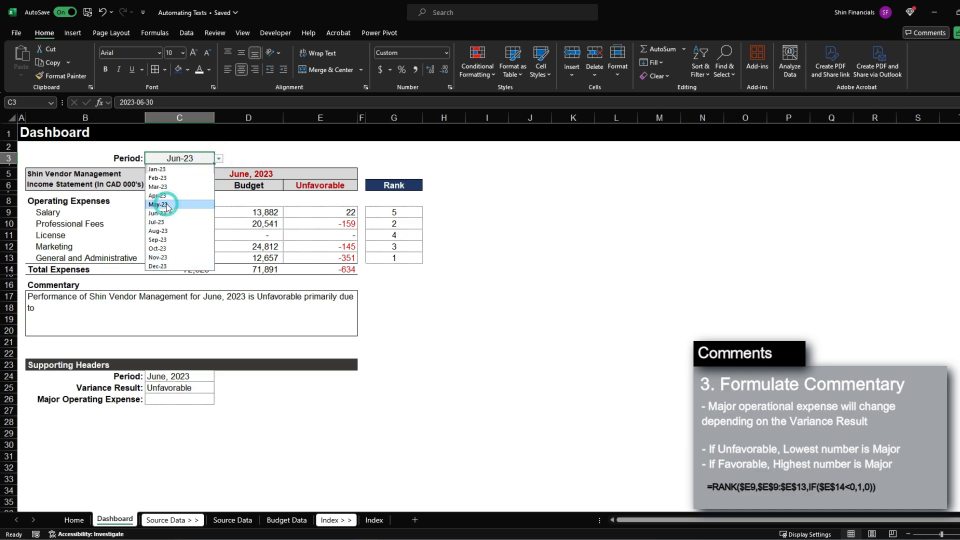
click(167, 205)
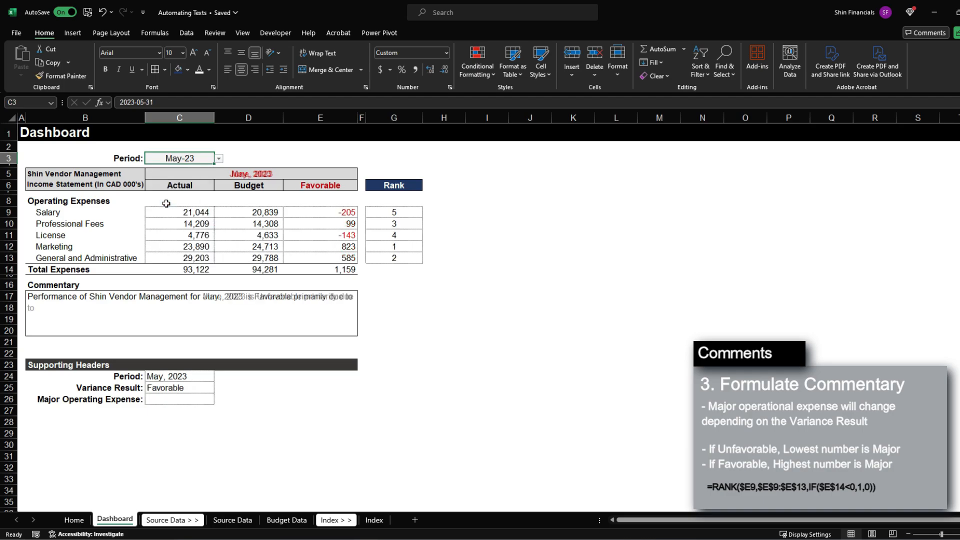
click(336, 248)
drag(103, 247, 357, 249)
click(400, 247)
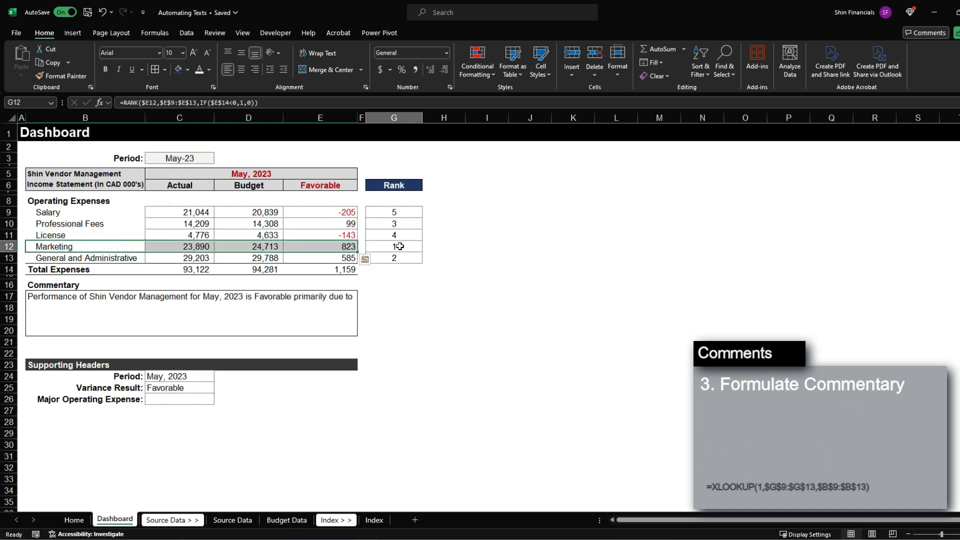
Start an XLOOKUP formula in C26 for the Major Operating Expense with lookup value 1 and lookup array $G$9:$G$13.
click(191, 395)
drag(50, 365, 196, 394)
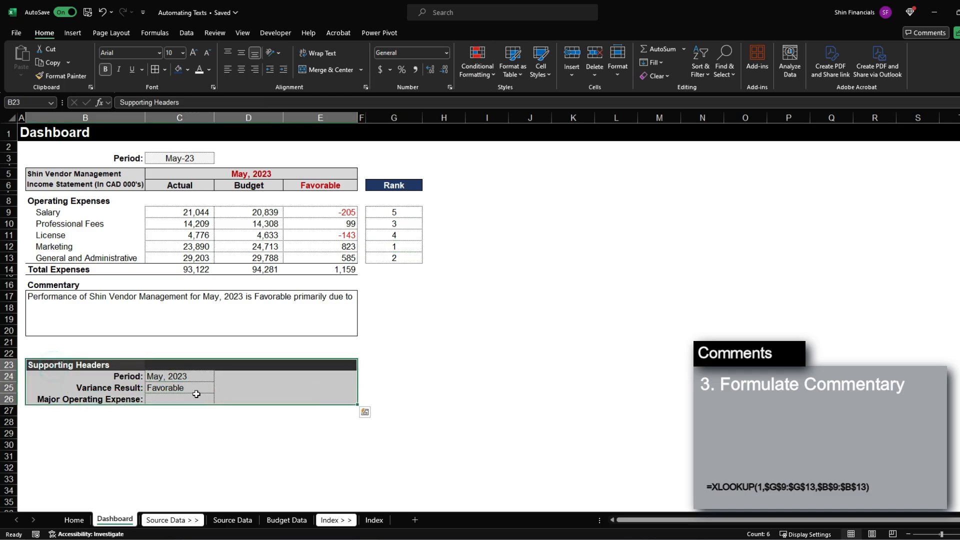
click(191, 396)
text(=)
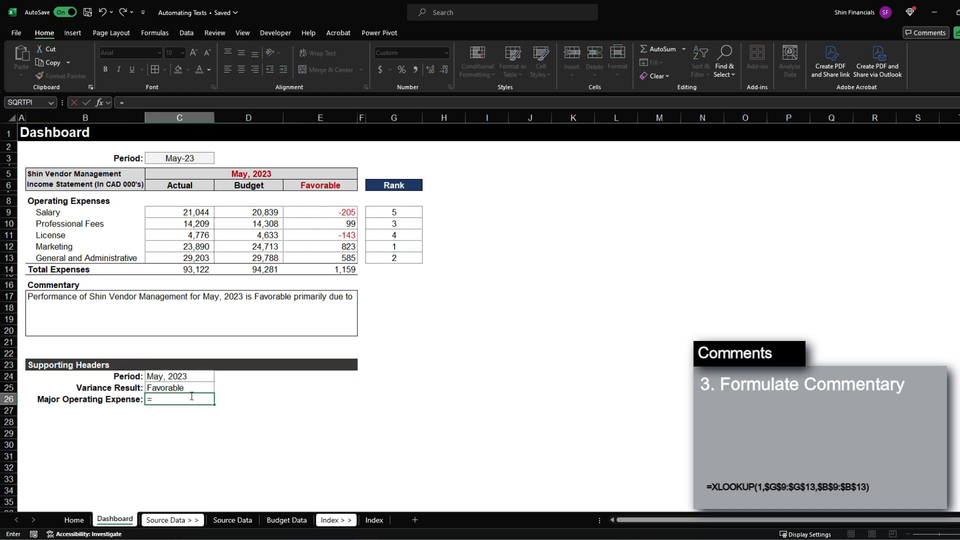
text(XLOOKUP()
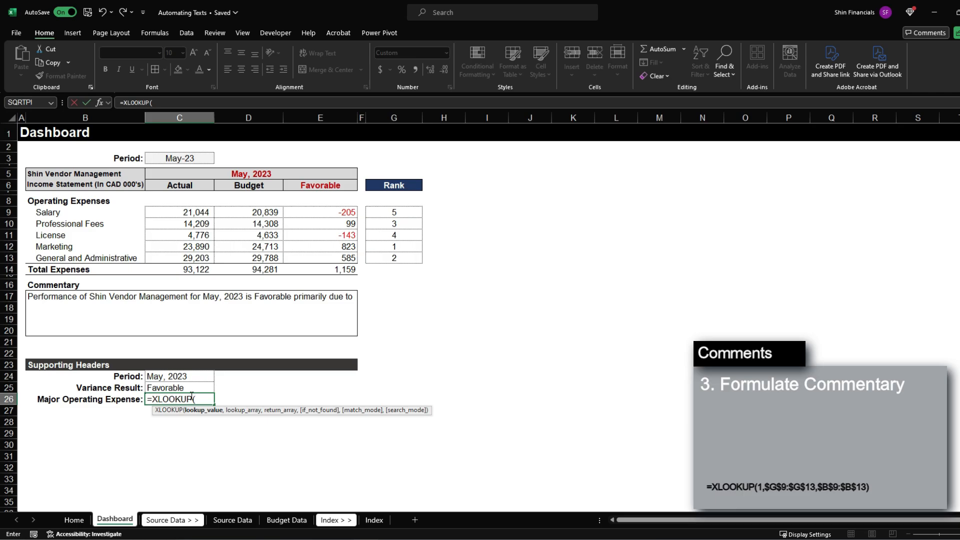
text(MIN)
key(BackSpace)
key(BackSpace)
key(BackSpace)
text(1,)
drag(406, 212, 406, 255)
key(F4)
text(,)
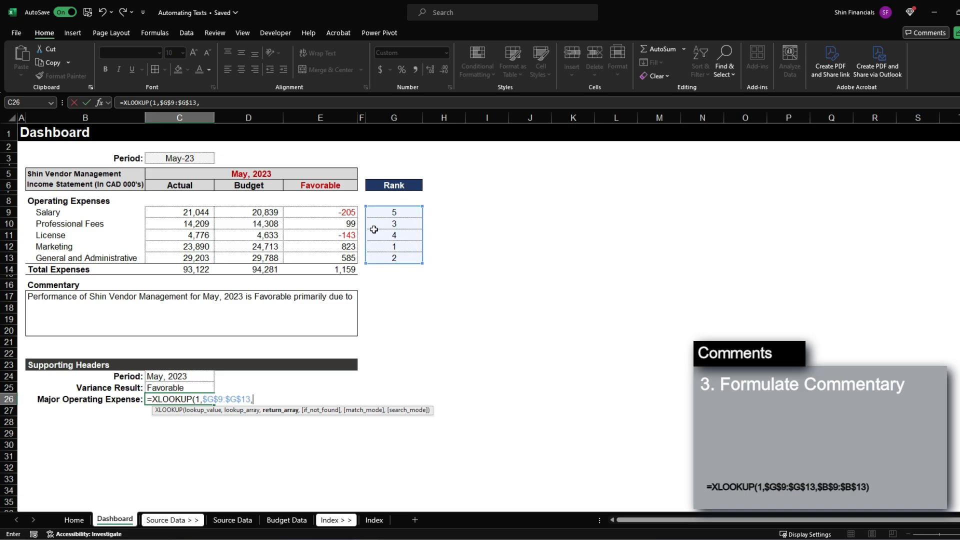
Complete C26's XLOOKUP formula with the expense names in $B$9:$B$13 as the return array.
drag(75, 215, 70, 259)
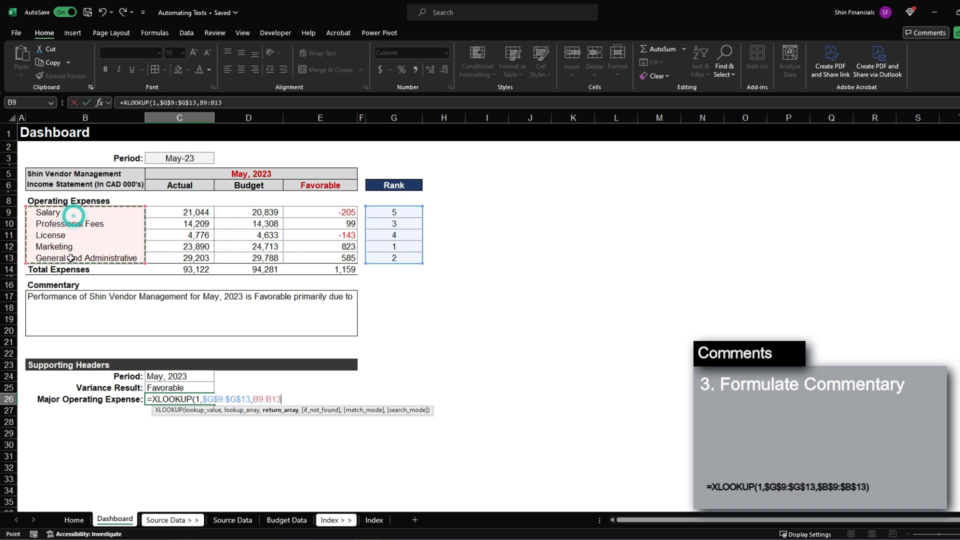
key(F4)
text())
key(Return)
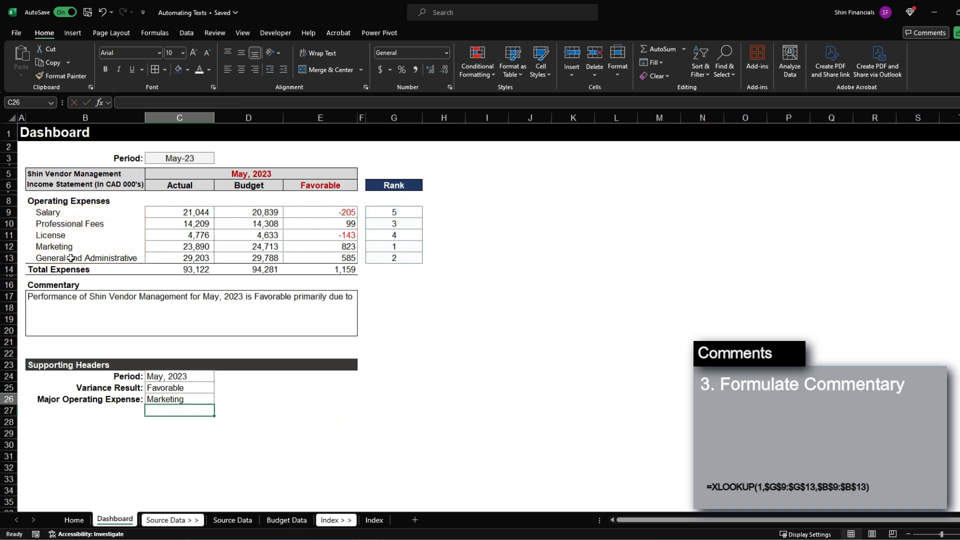
key(Up)
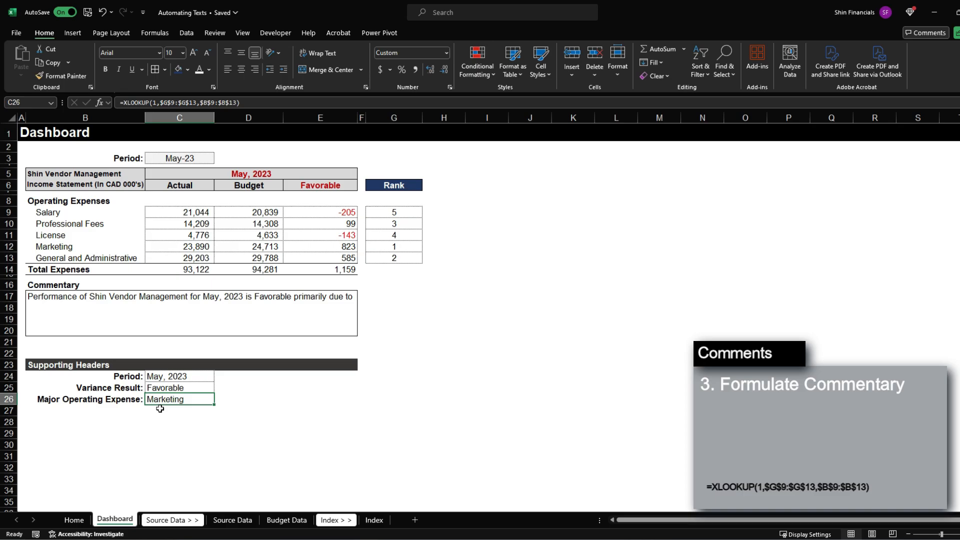
Append a reference to the Major Operating Expense cell, &$C$26, to the end of the commentary formula in B17.
click(132, 311)
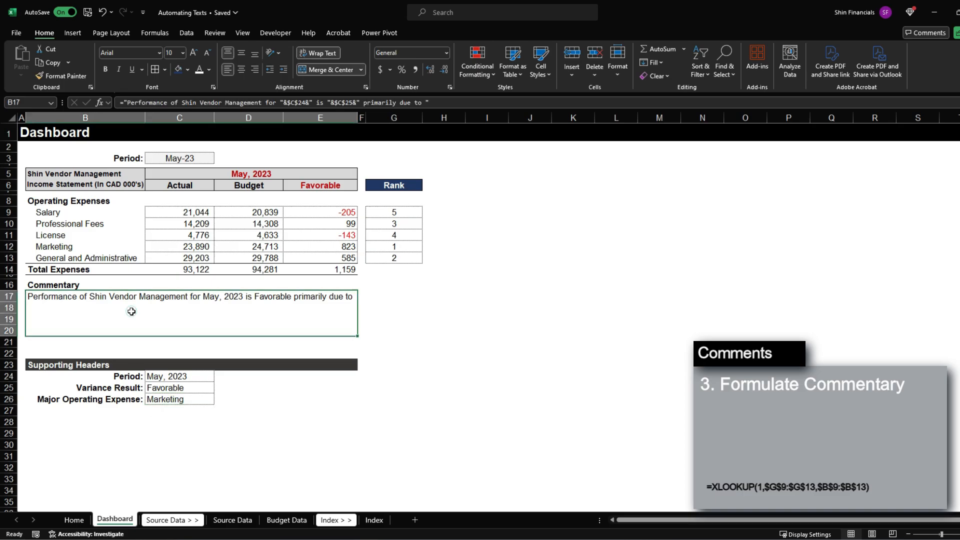
key(F2)
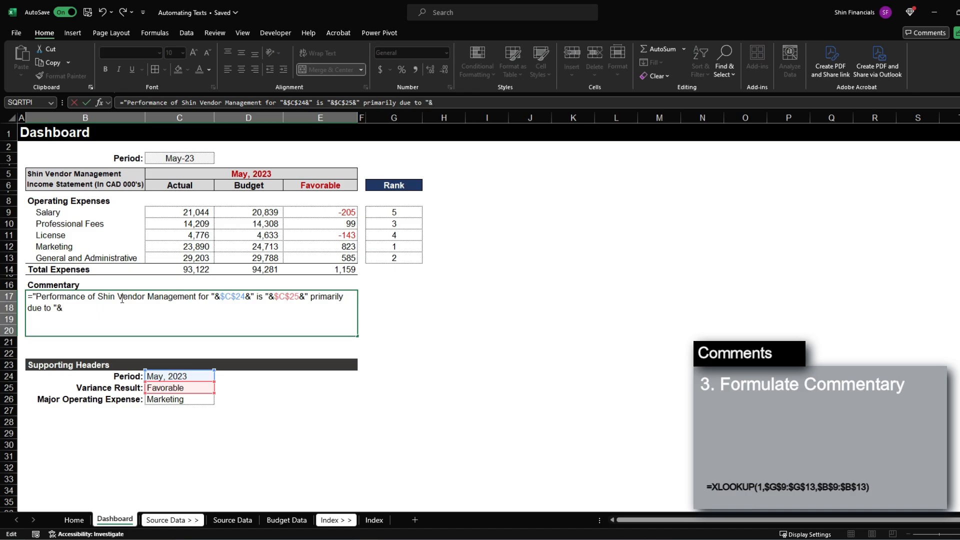
click(174, 406)
key(F4)
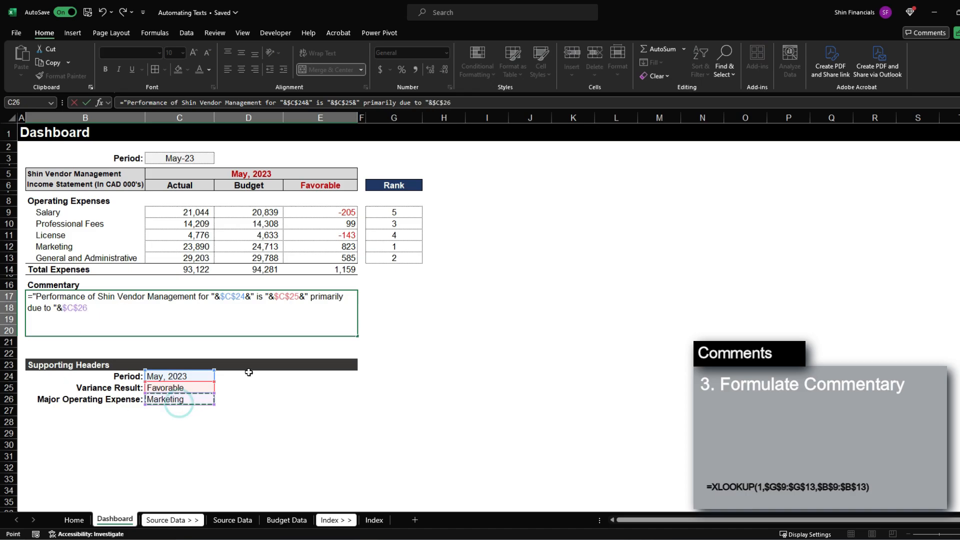
key(ctrl+Return)
click(287, 315)
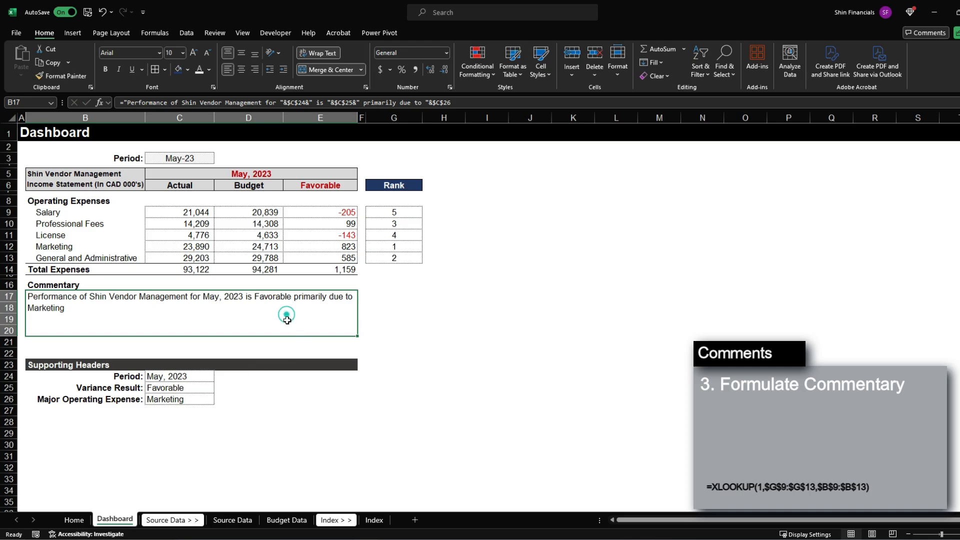
Set the Dashboard period in C3 to Oct-23 and check the commentary against the Professional Fees variance.
click(199, 158)
click(220, 158)
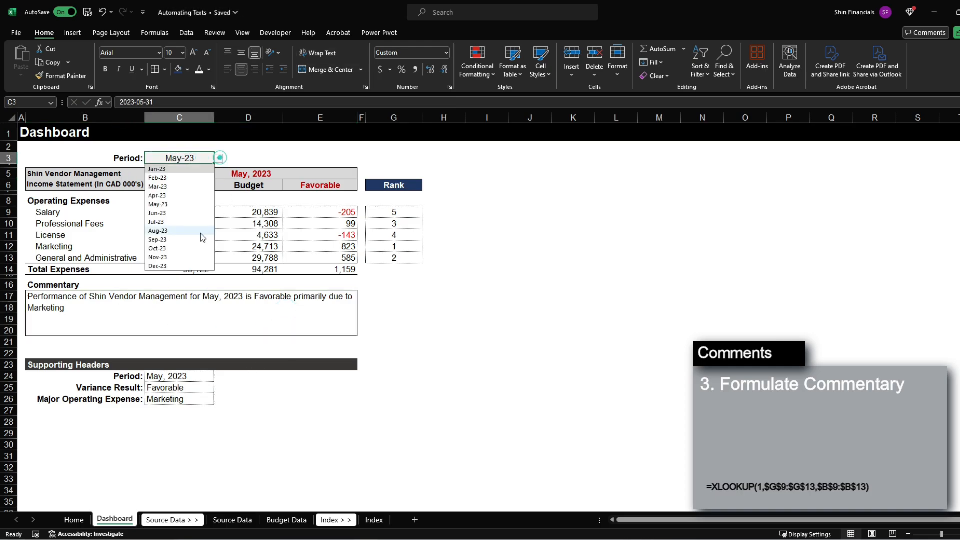
click(168, 247)
click(94, 319)
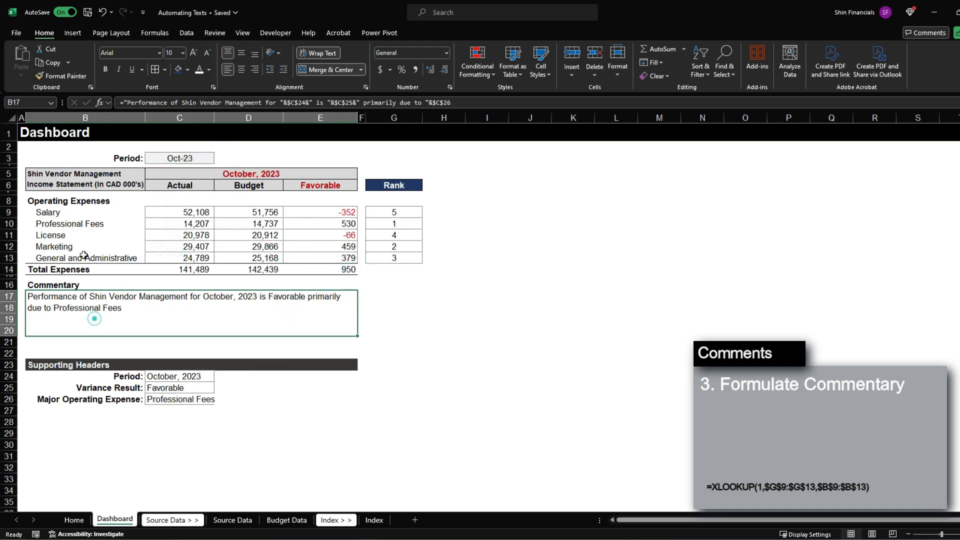
drag(59, 224, 285, 205)
click(345, 223)
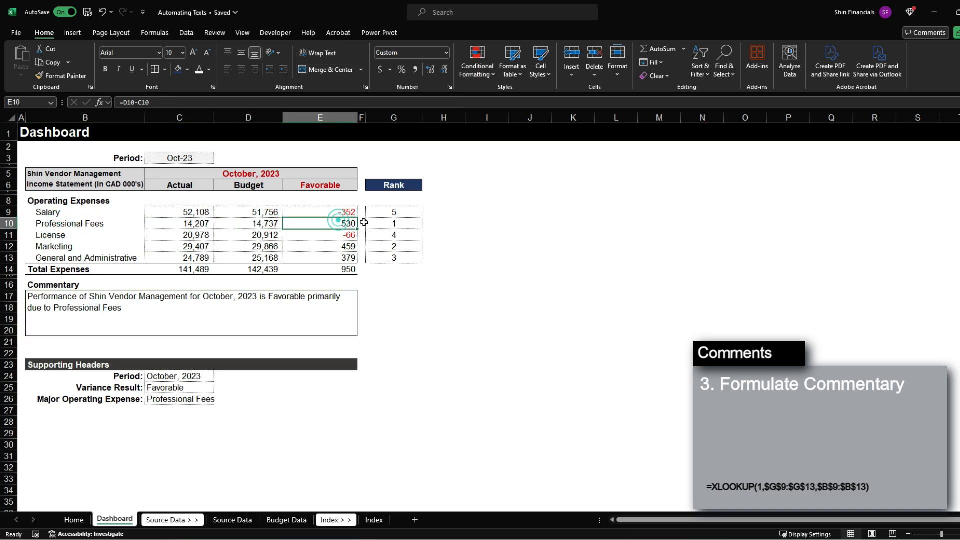
Set the Dashboard period in C3 to Nov-23.
click(190, 156)
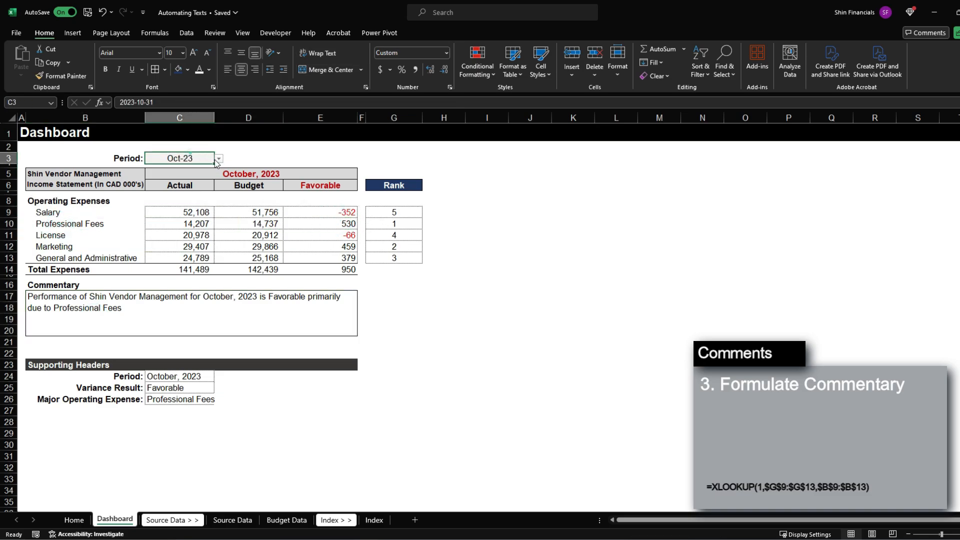
click(219, 158)
click(177, 258)
Set the Dashboard period in C3 to Dec-23 and check the total expense variance in E14 against the E6 header.
click(219, 158)
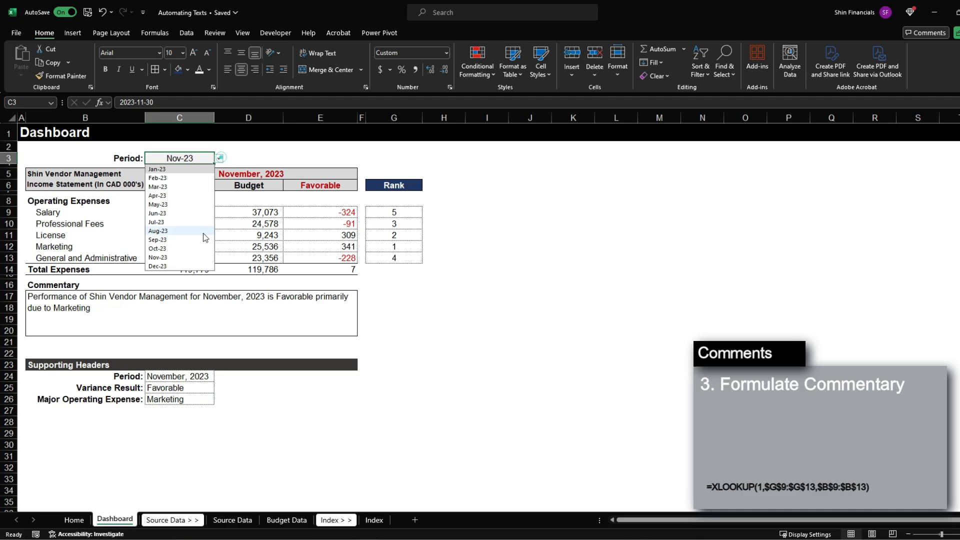
click(177, 266)
click(328, 269)
click(330, 185)
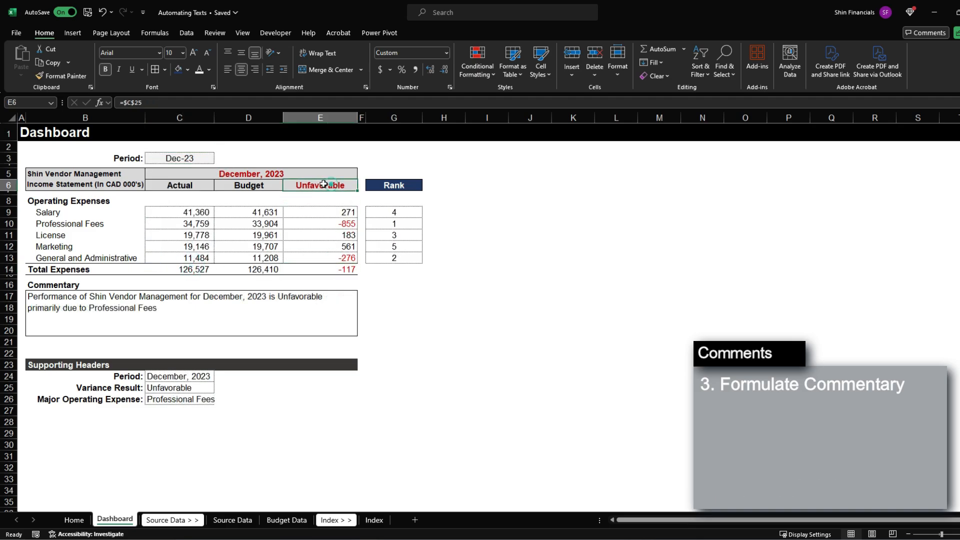
click(156, 174)
click(323, 273)
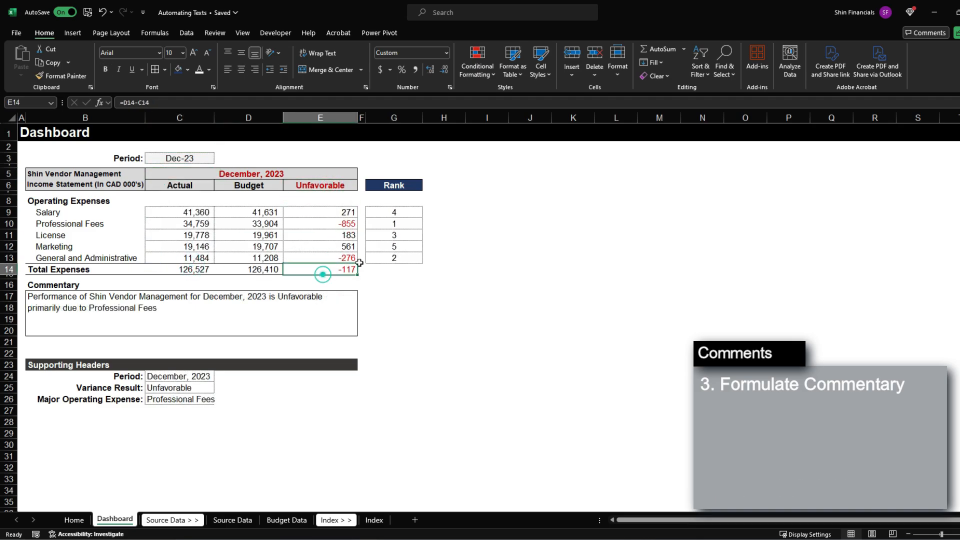
Check the Professional Fees variance and rank in row 10 against the commentary text.
click(334, 221)
drag(95, 224, 330, 220)
click(332, 221)
click(400, 221)
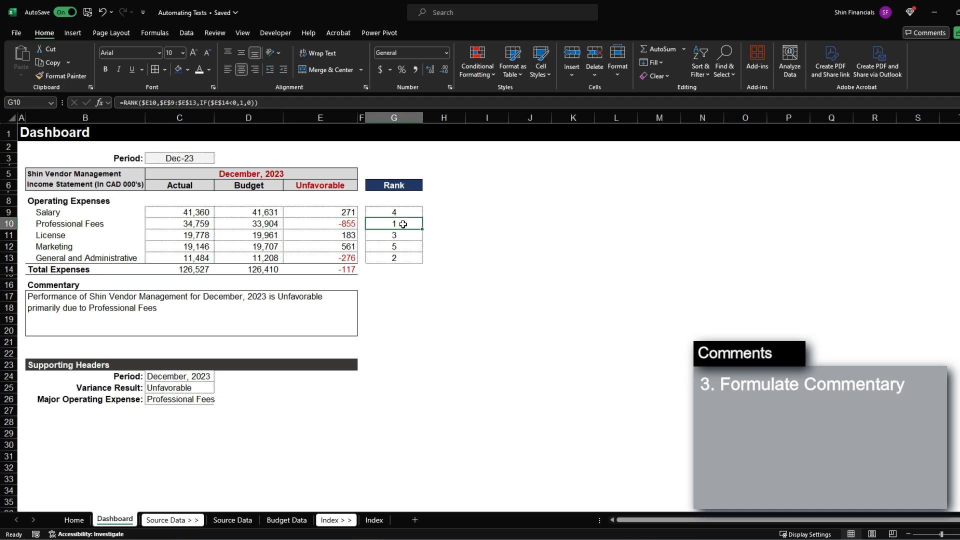
click(172, 305)
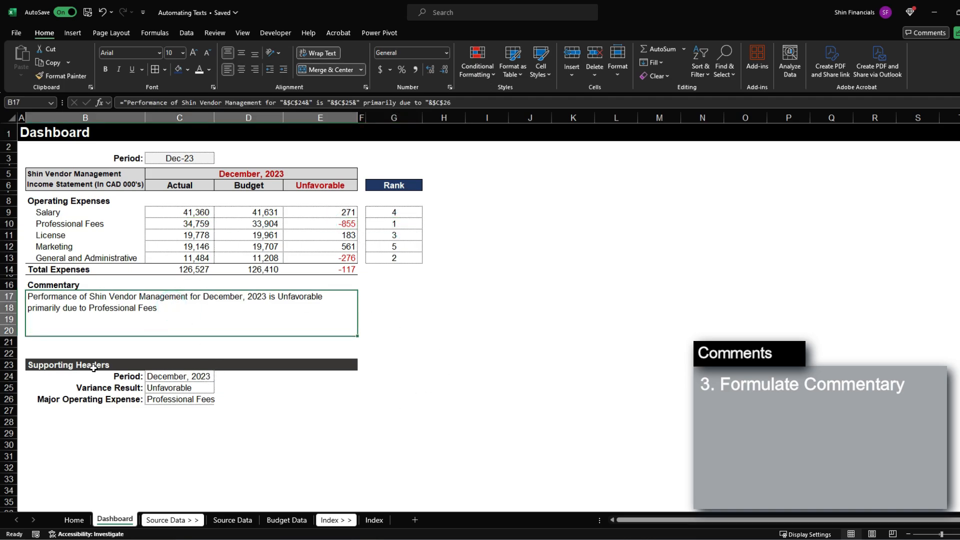
Examine the Supporting Headers section and the XLOOKUP formula behind the Major Operating Expense in C26.
drag(93, 368, 345, 407)
click(170, 399)
double_click(168, 399)
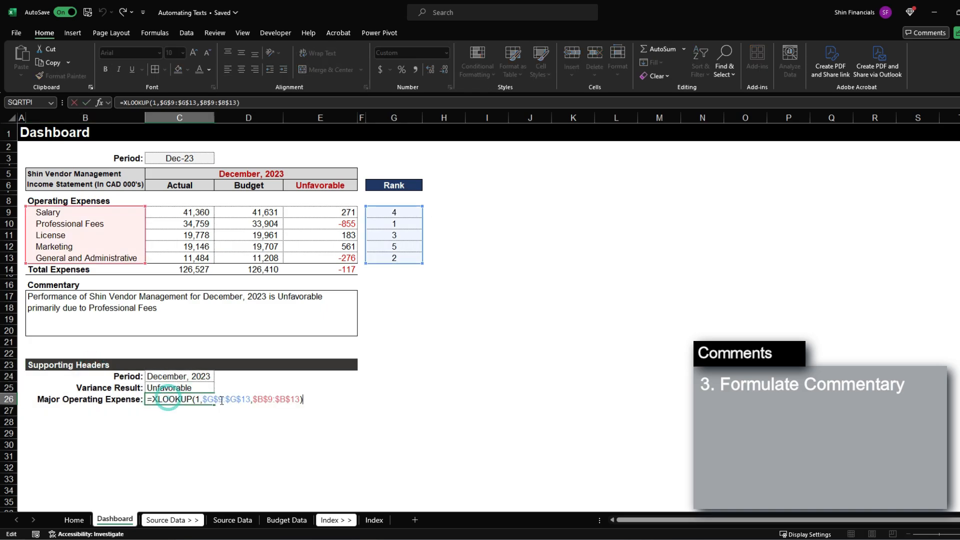
key(Escape)
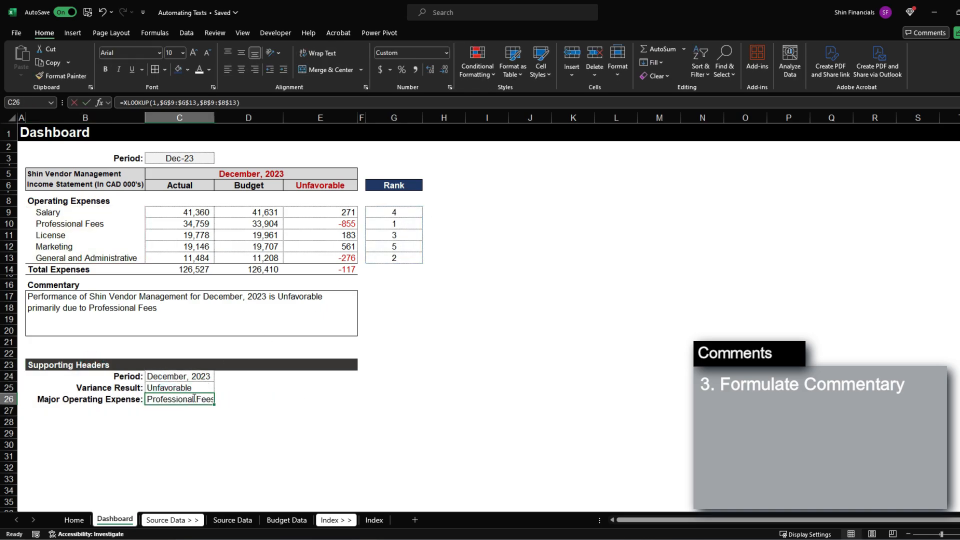
Try replacing the $C$26 reference in B17's commentary formula with the XLOOKUP formula copied from C26, without its equals sign.
double_click(194, 399)
key(Escape)
double_click(146, 322)
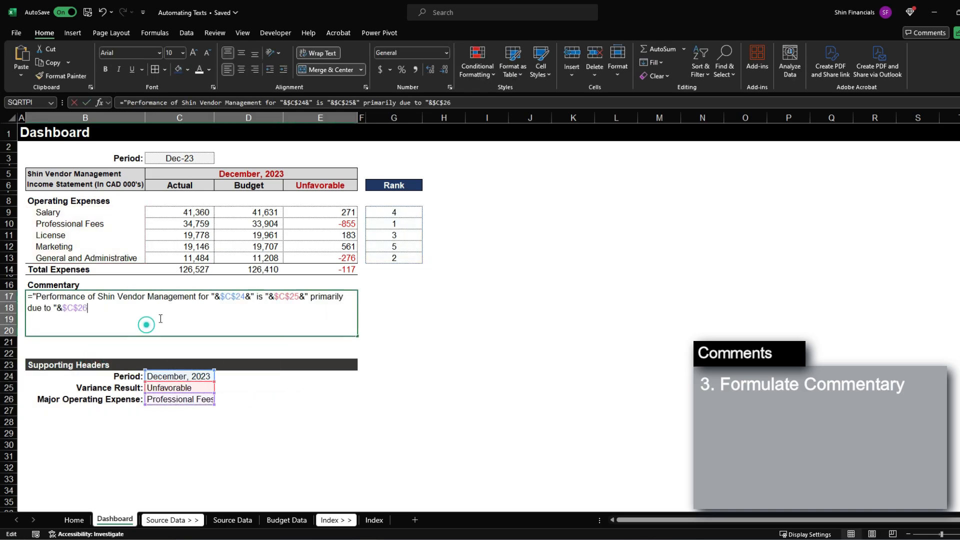
double_click(98, 308)
text(=XLOOKUP(1,$G$9:$G$13,$B$9:$B$13))
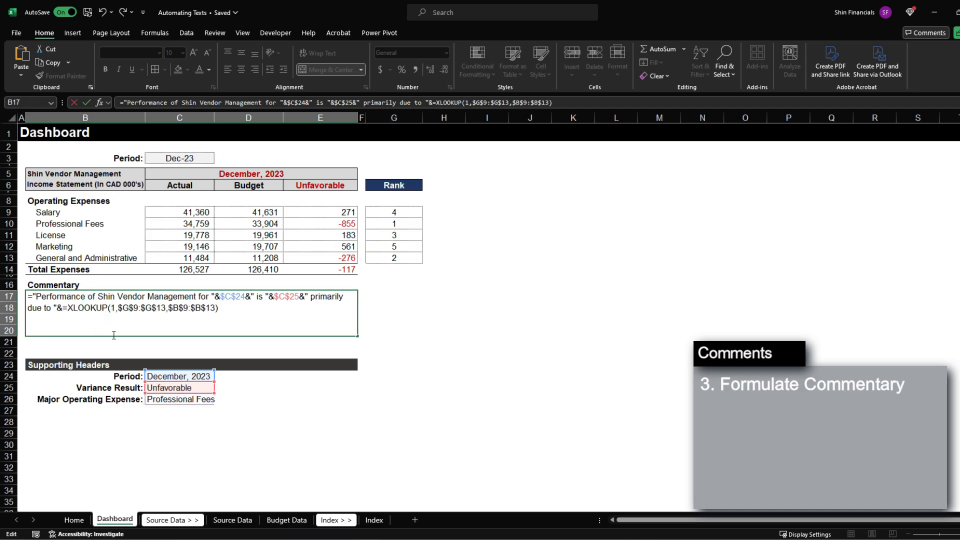
click(68, 308)
key(BackSpace)
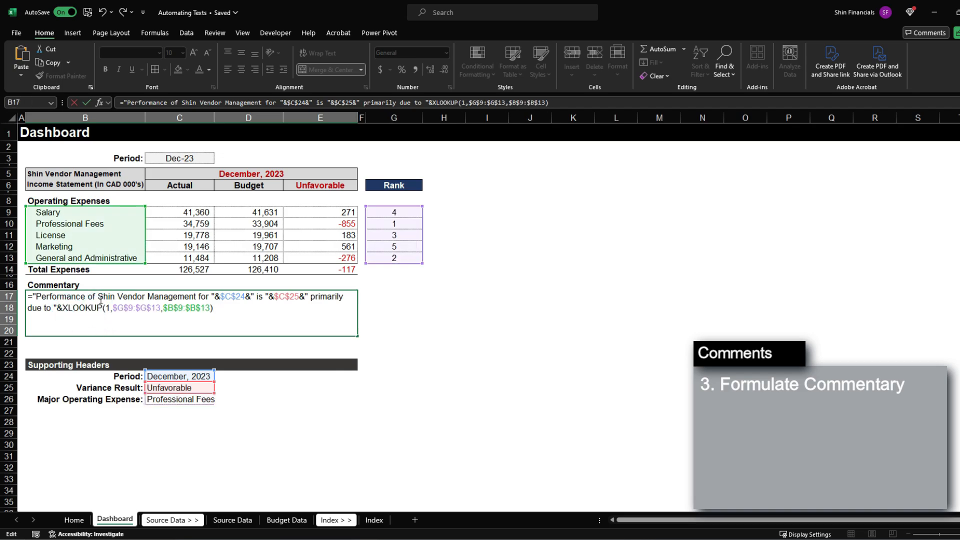
key(ctrl+Return)
Review the commentary formula with the embedded XLOOKUP in B17, and undo that replacement.
key(F2)
drag(81, 308, 36, 298)
key(Escape)
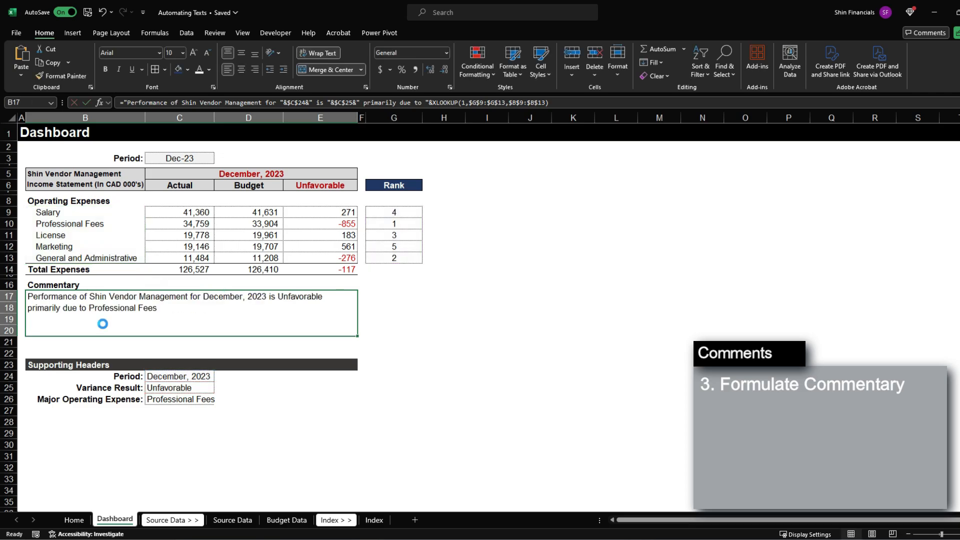
key(ctrl+z)
Examine the $C$24, $C$25 and $C$26 references in the commentary formula in B17.
double_click(189, 319)
drag(93, 309, 63, 308)
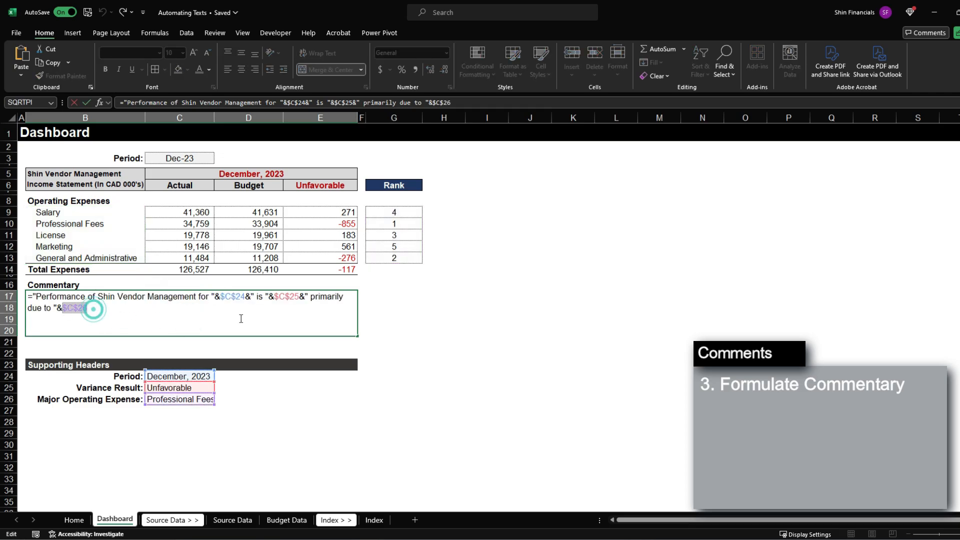
click(221, 298)
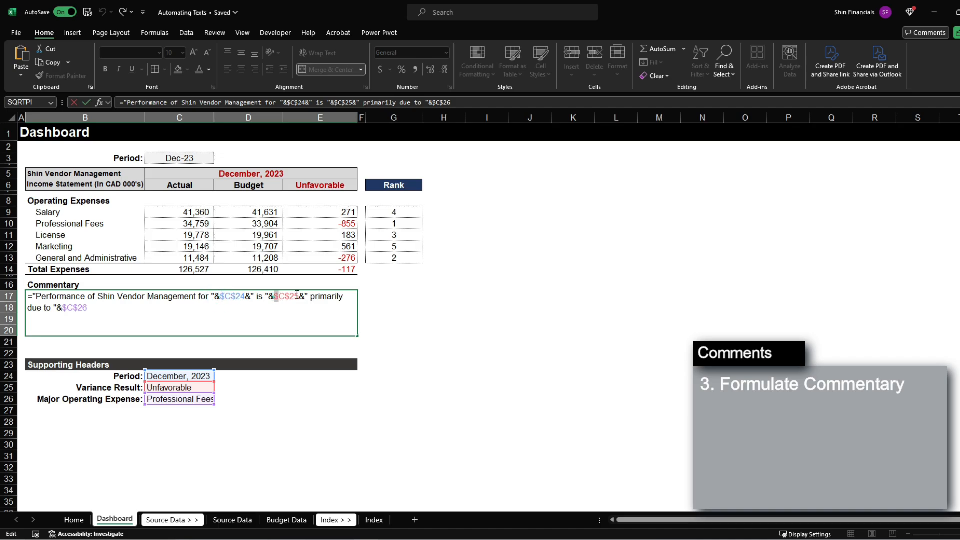
click(277, 296)
key(Return)
Review the supporting header formulas in C24:C26, the commentary in B17 and the statement title in B5.
click(192, 379)
click(192, 388)
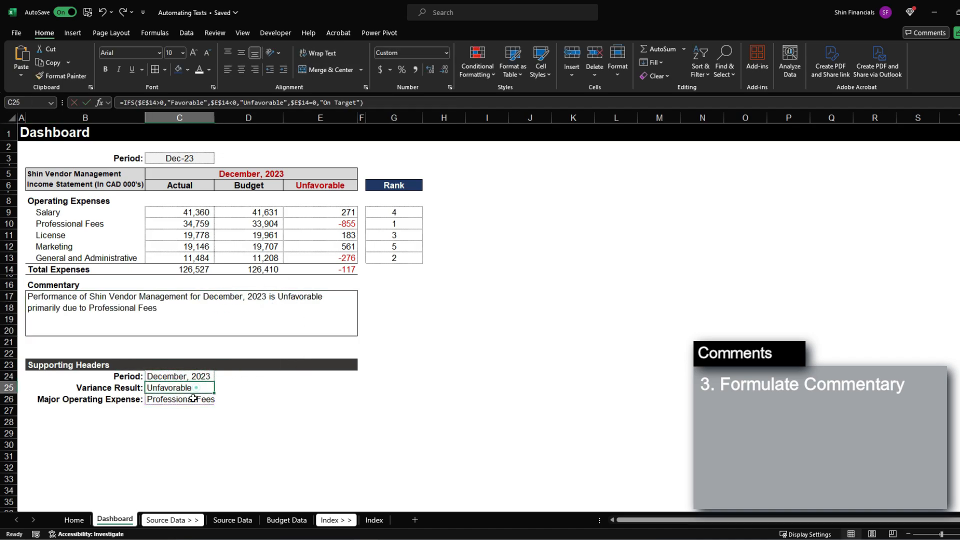
click(191, 398)
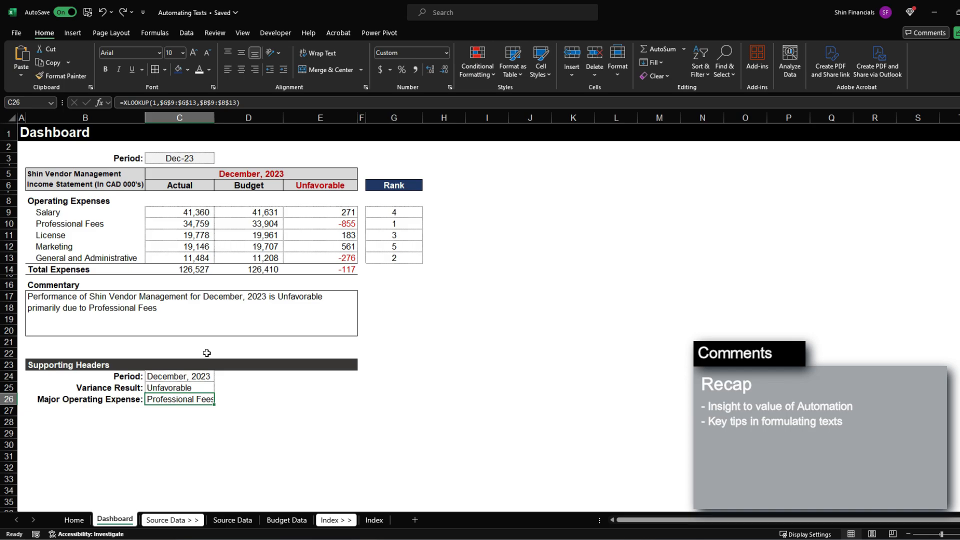
click(209, 307)
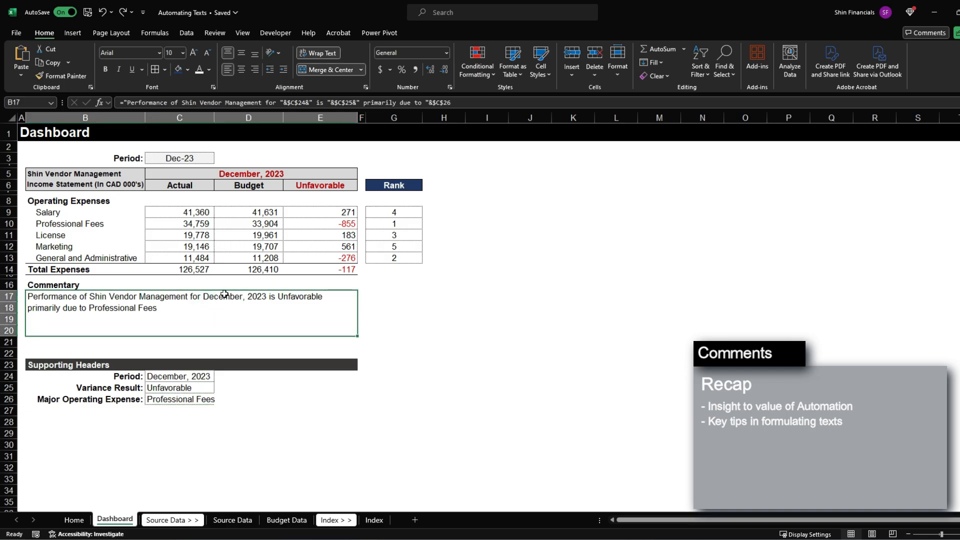
click(129, 184)
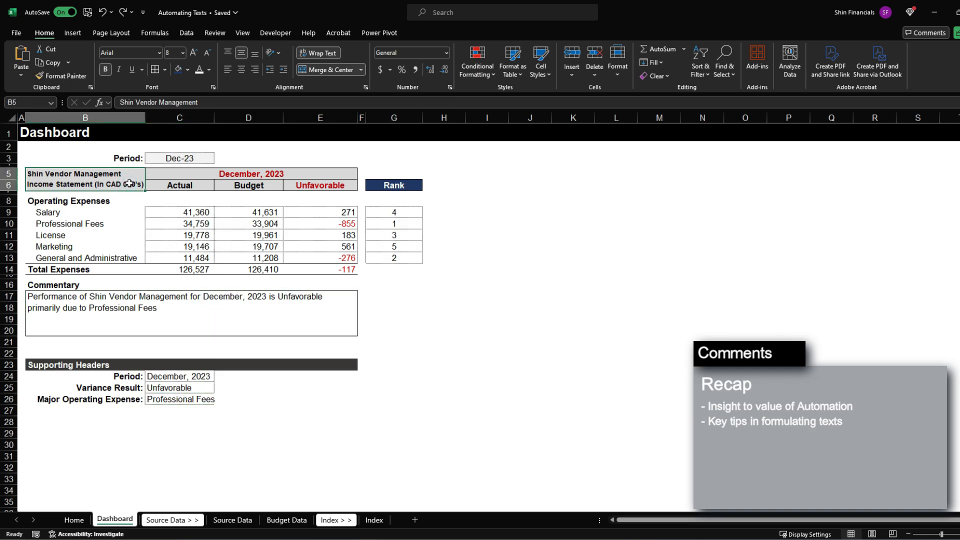